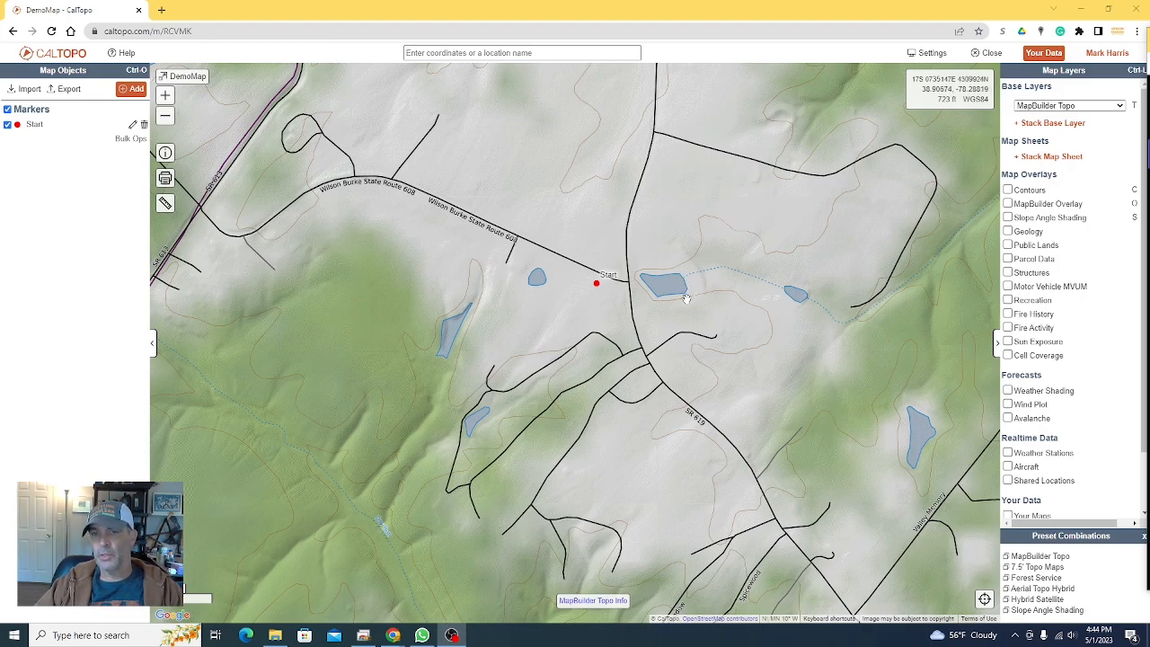
- Switch the base layer to Forest Service and examine how far its coverage extends around the Start marker
scroll(770, 284, down, 1)
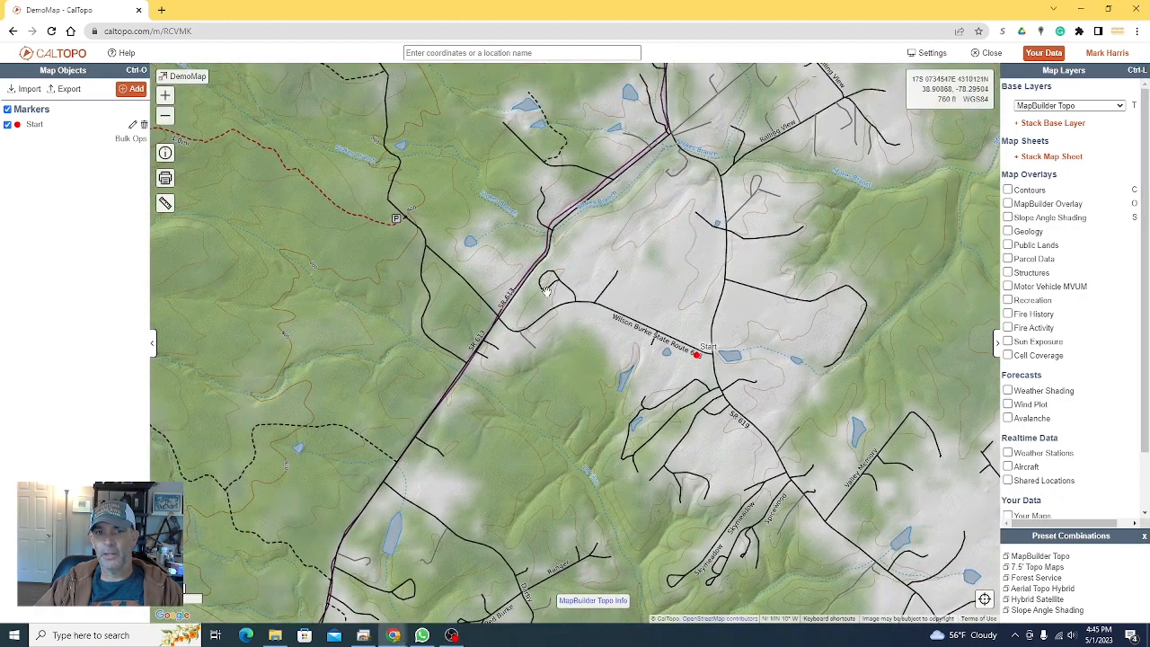
scroll(546, 288, down, 2)
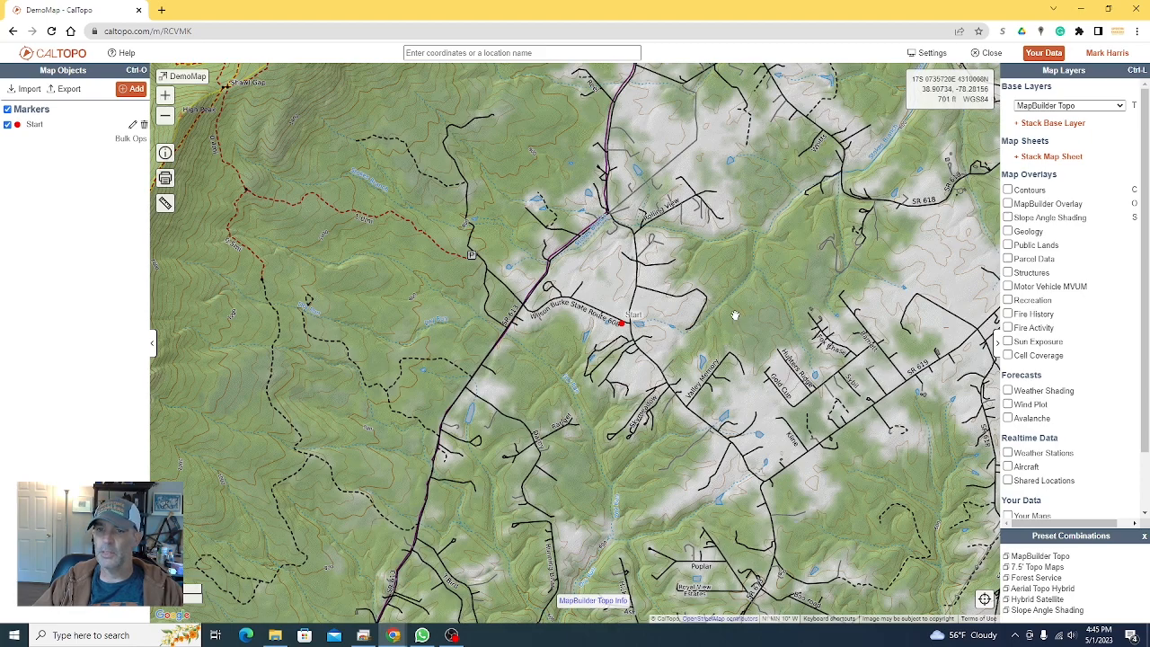
click(1046, 106)
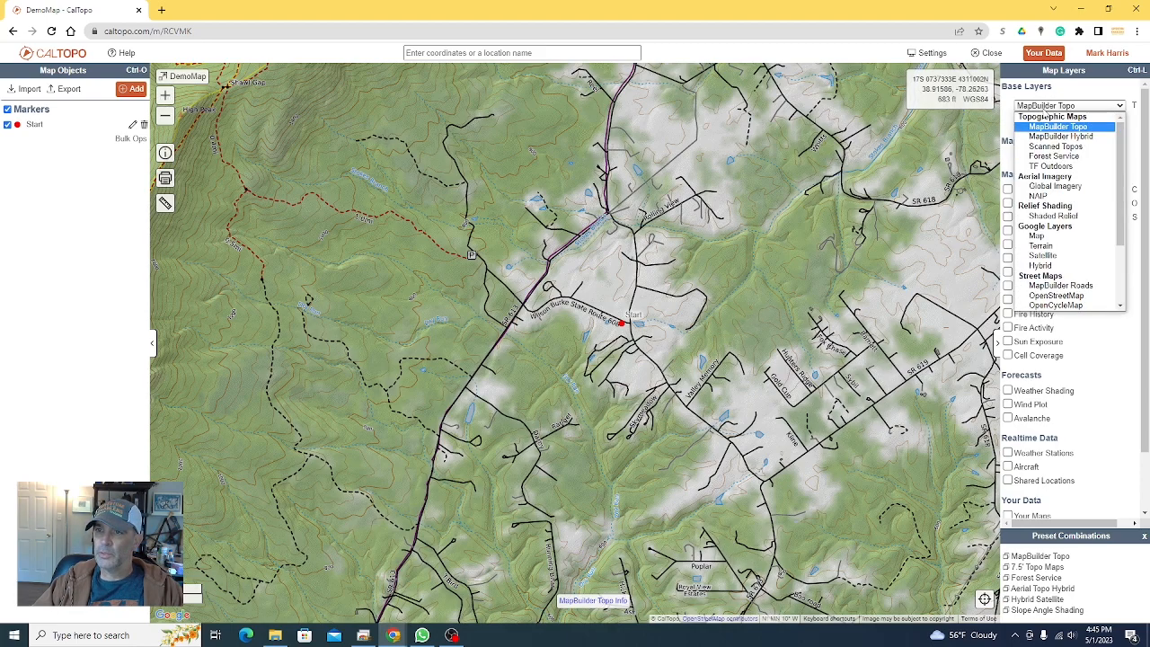
click(1068, 162)
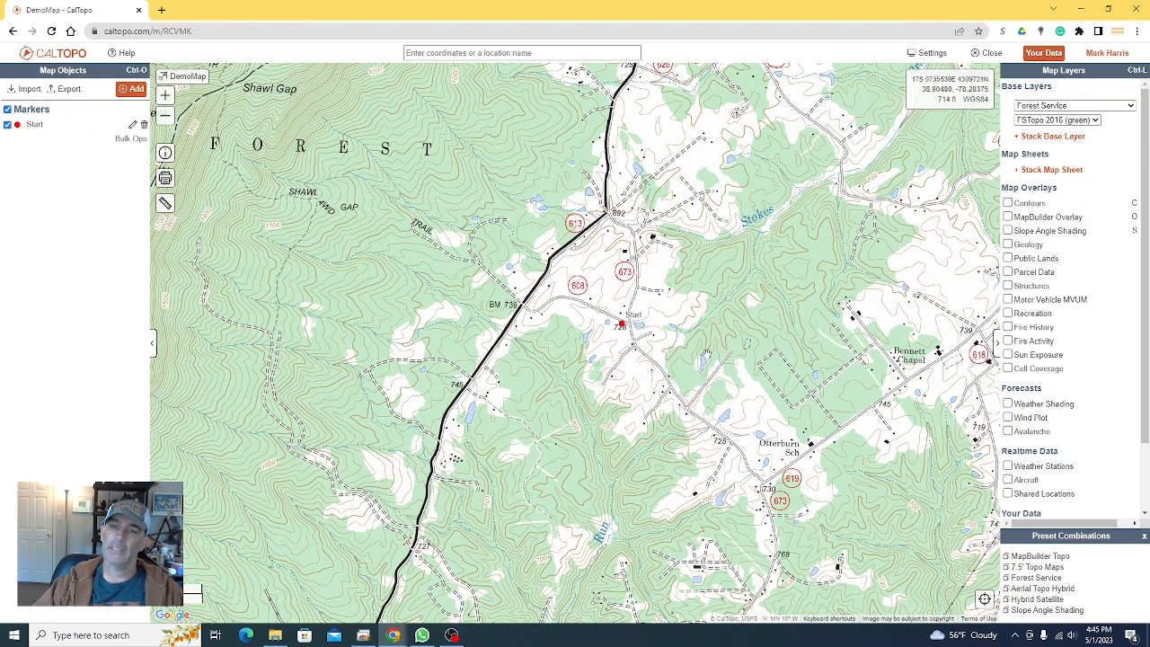
scroll(701, 350, down, 2)
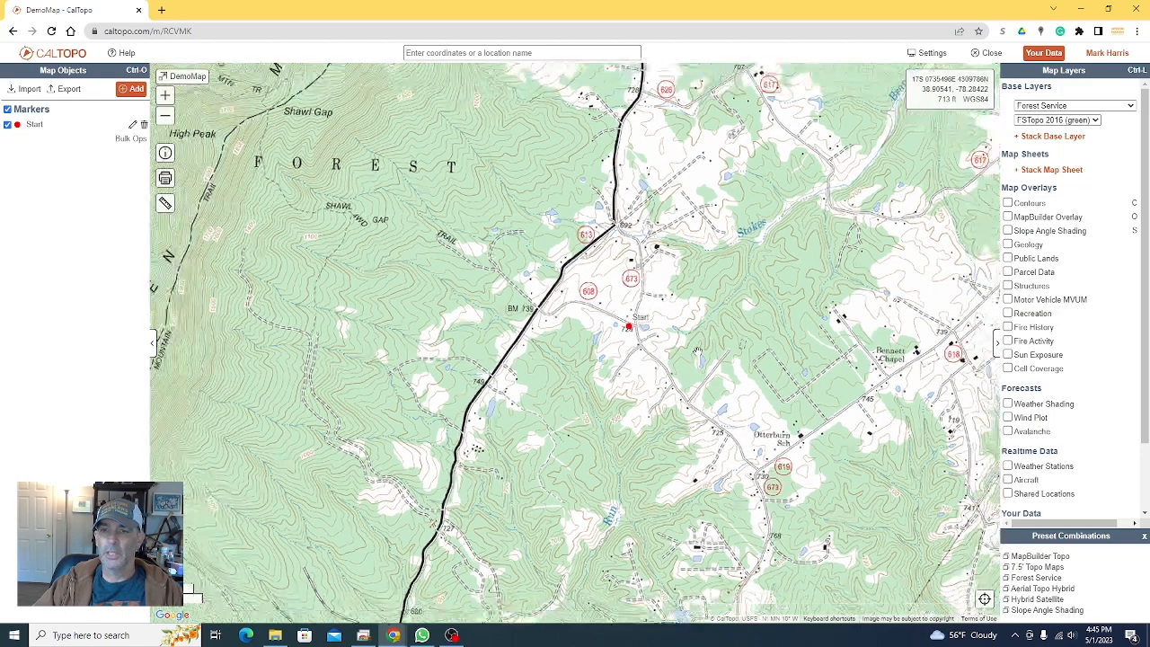
scroll(697, 352, down, 2)
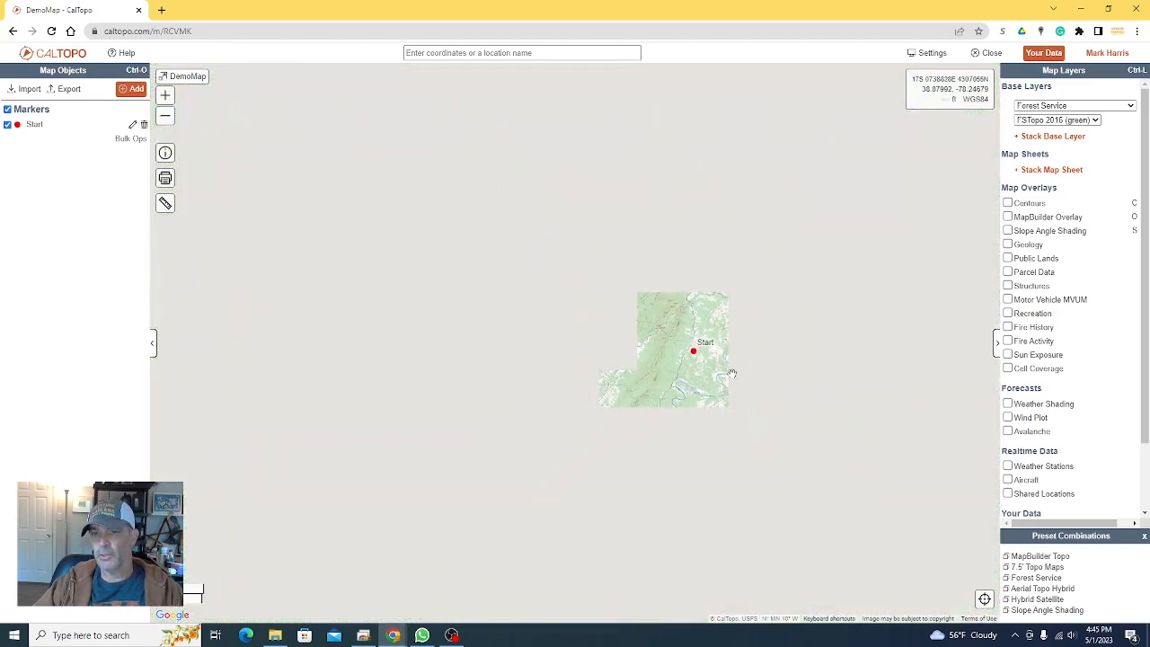
drag(733, 360, 680, 362)
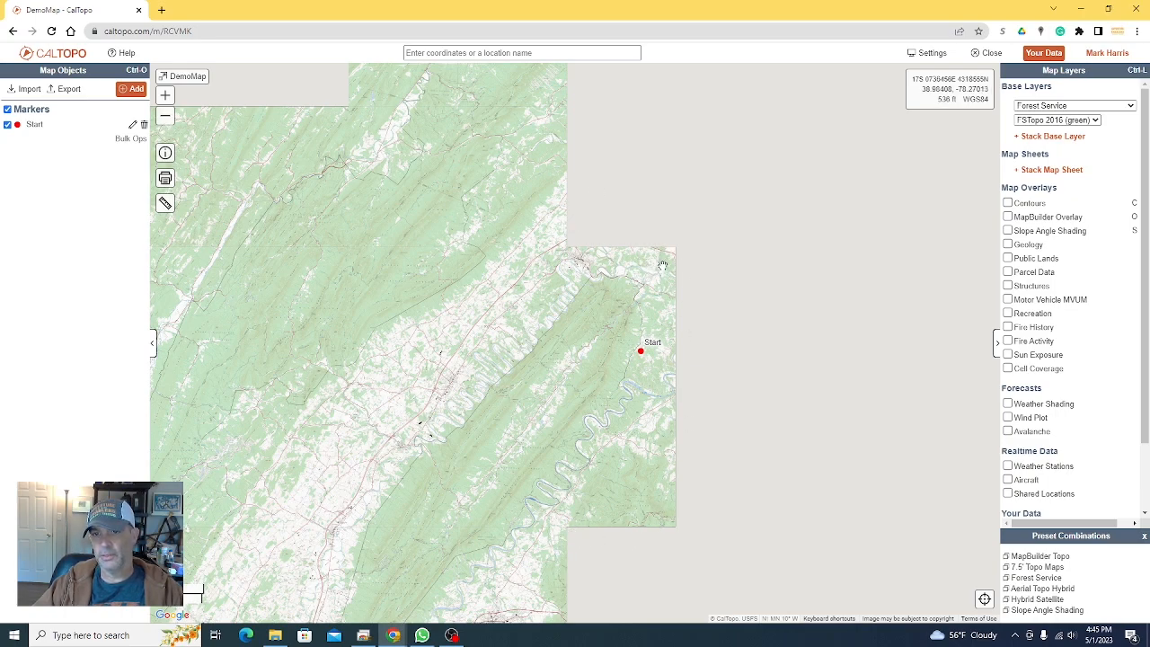
- Switch the base layer to TF Outdoors and examine the terrain and trails around the Start marker
click(1060, 106)
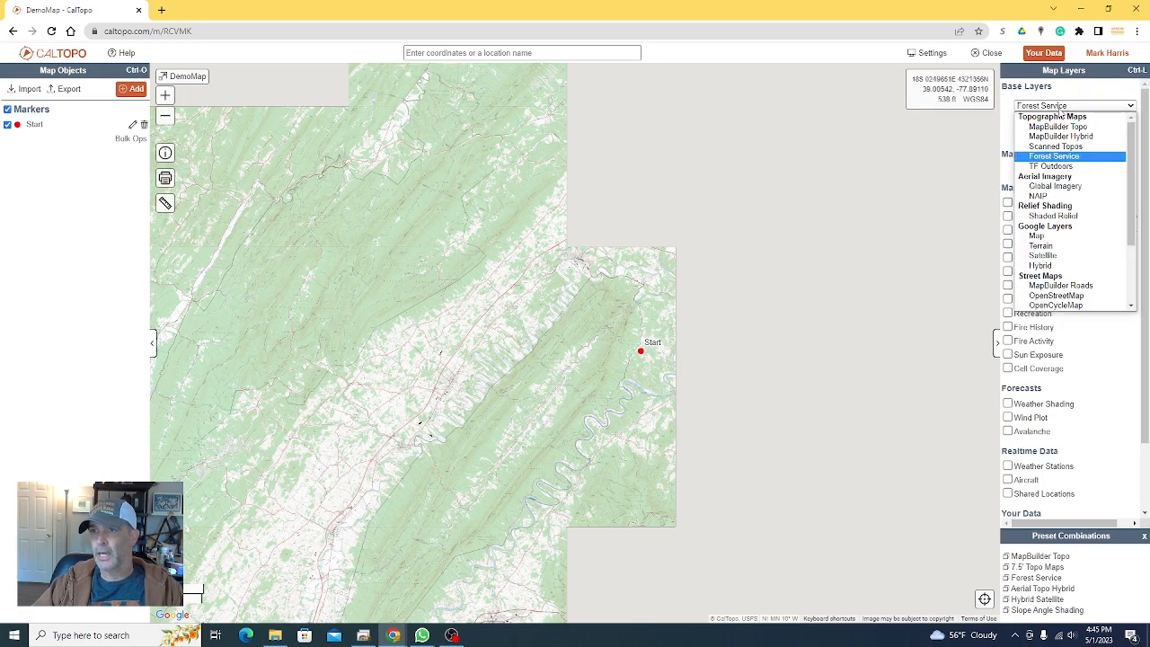
click(1057, 167)
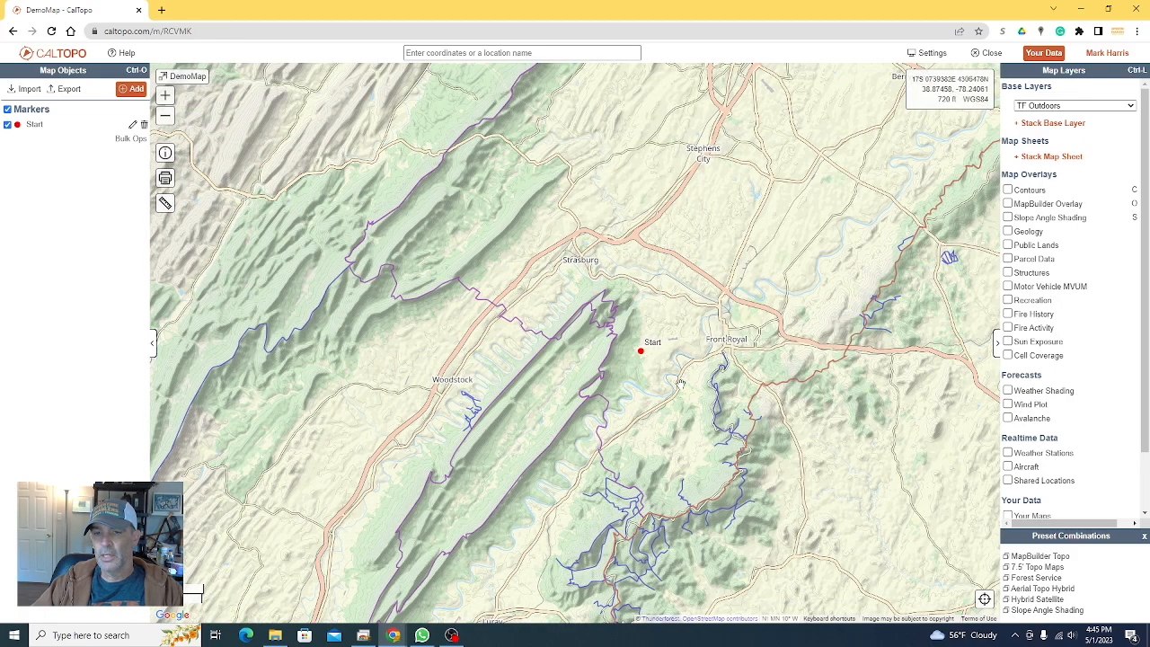
scroll(635, 366, up, 1)
scroll(635, 365, up, 2)
drag(651, 282, 590, 395)
scroll(649, 356, up, 1)
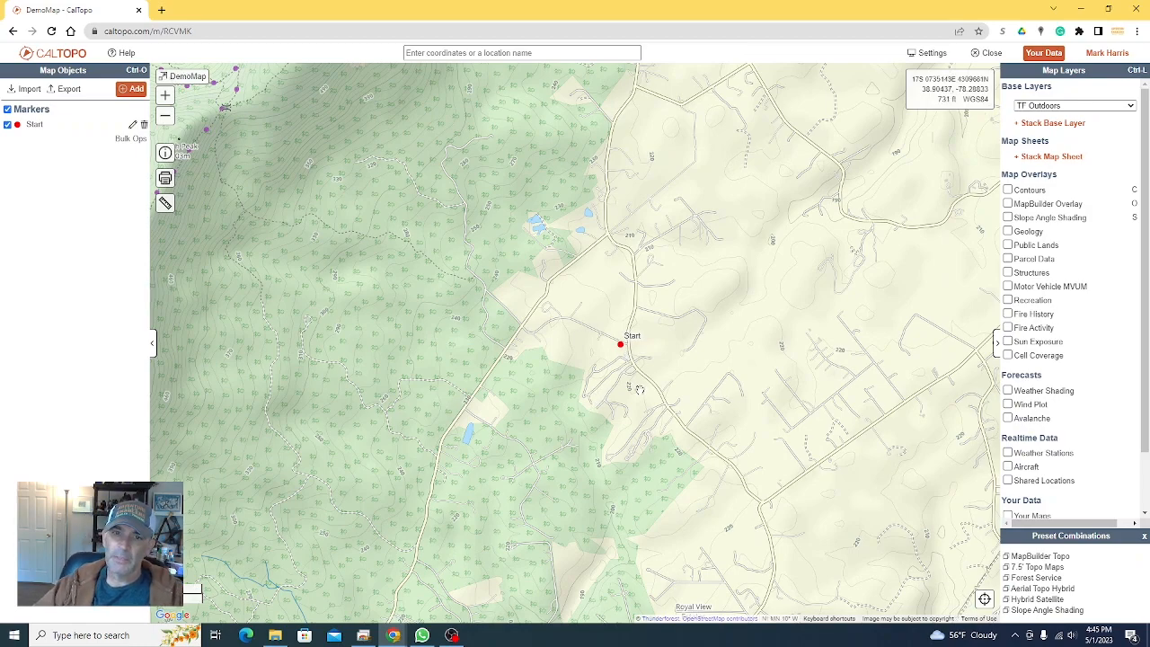
drag(635, 403, 675, 438)
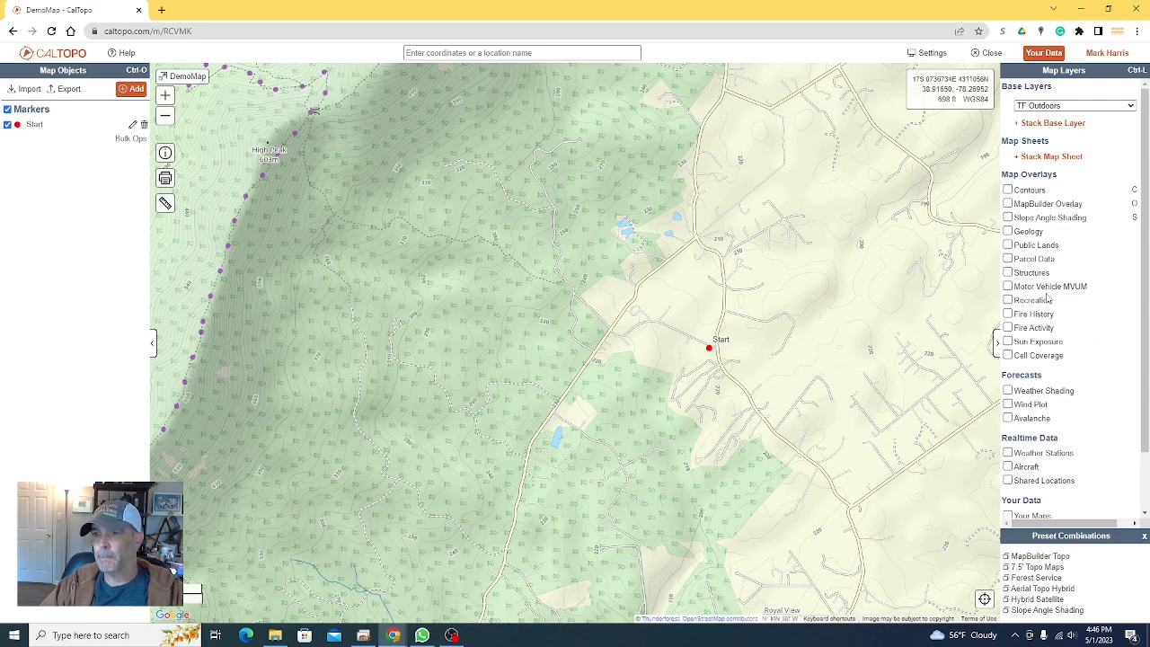
- Preview the Parcel Data and Public Lands overlays around the Start marker and turn both off again
click(1006, 259)
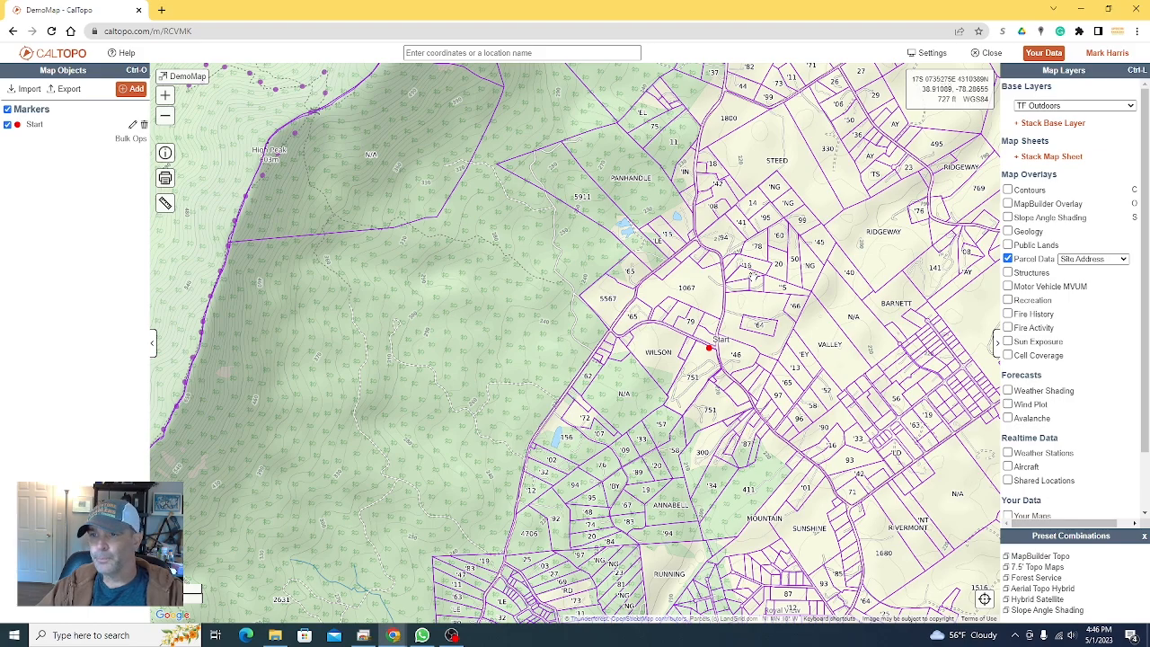
click(1007, 244)
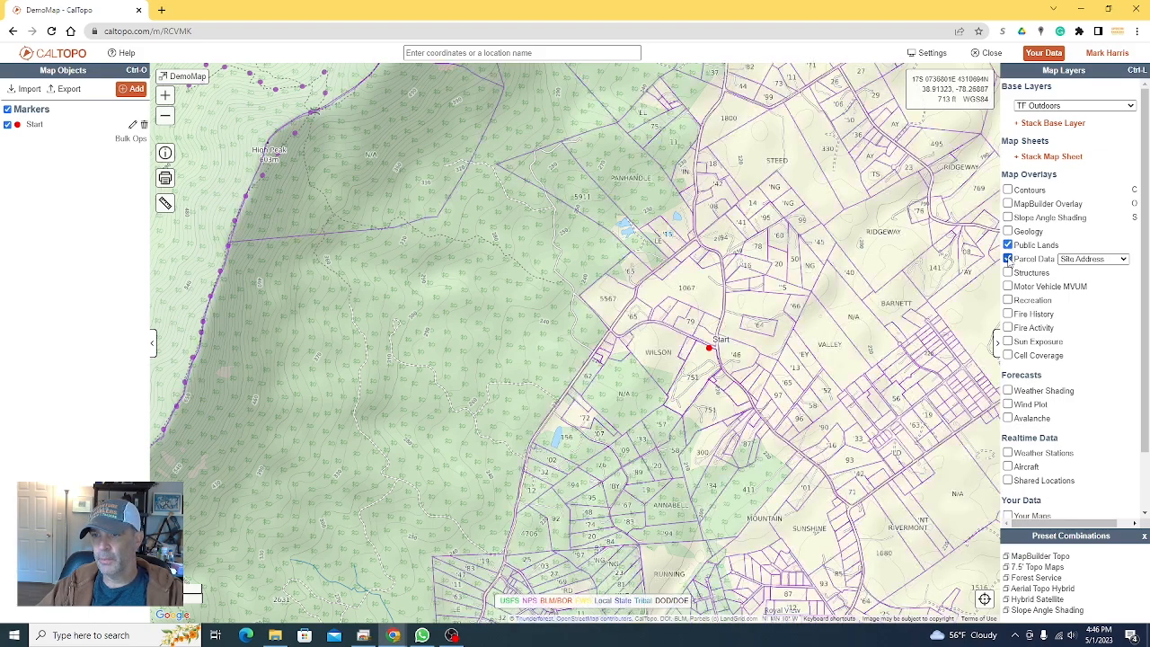
click(1007, 258)
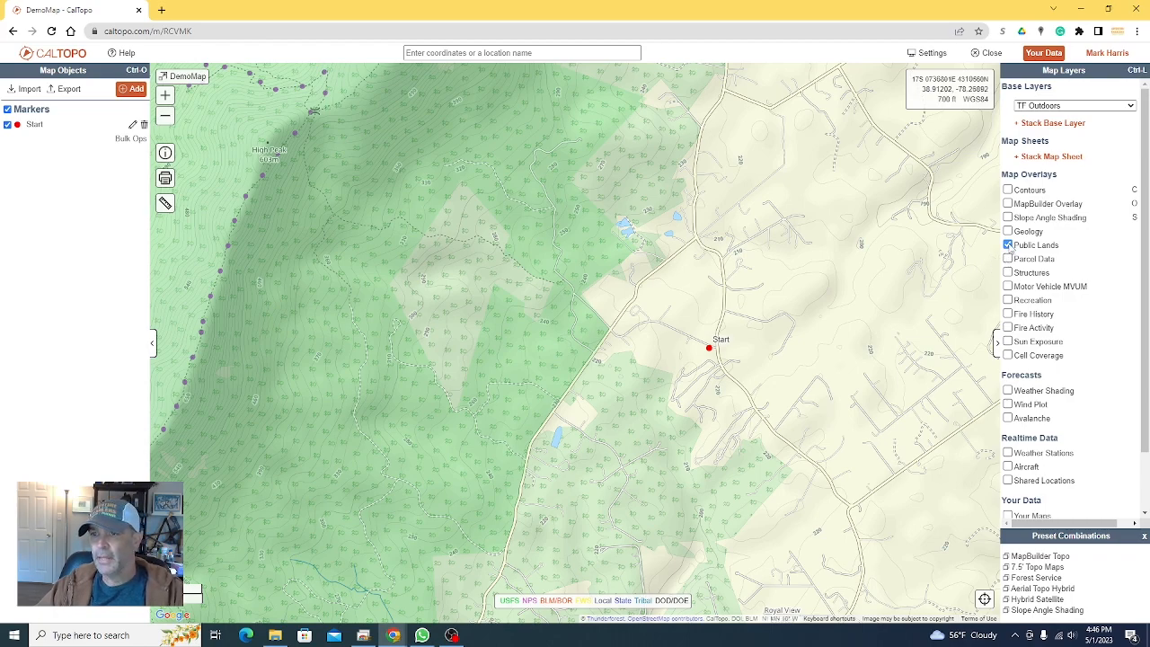
click(1007, 246)
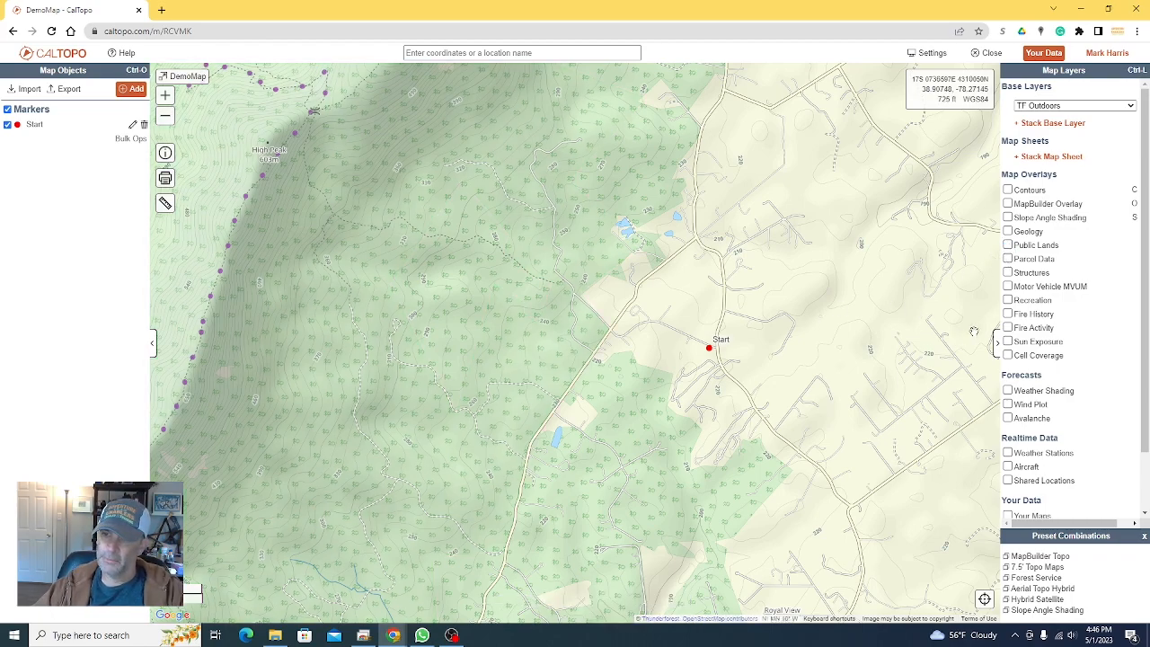
- Preview the AT&T Cell Coverage overlay around the Start marker and turn it off again
click(1008, 355)
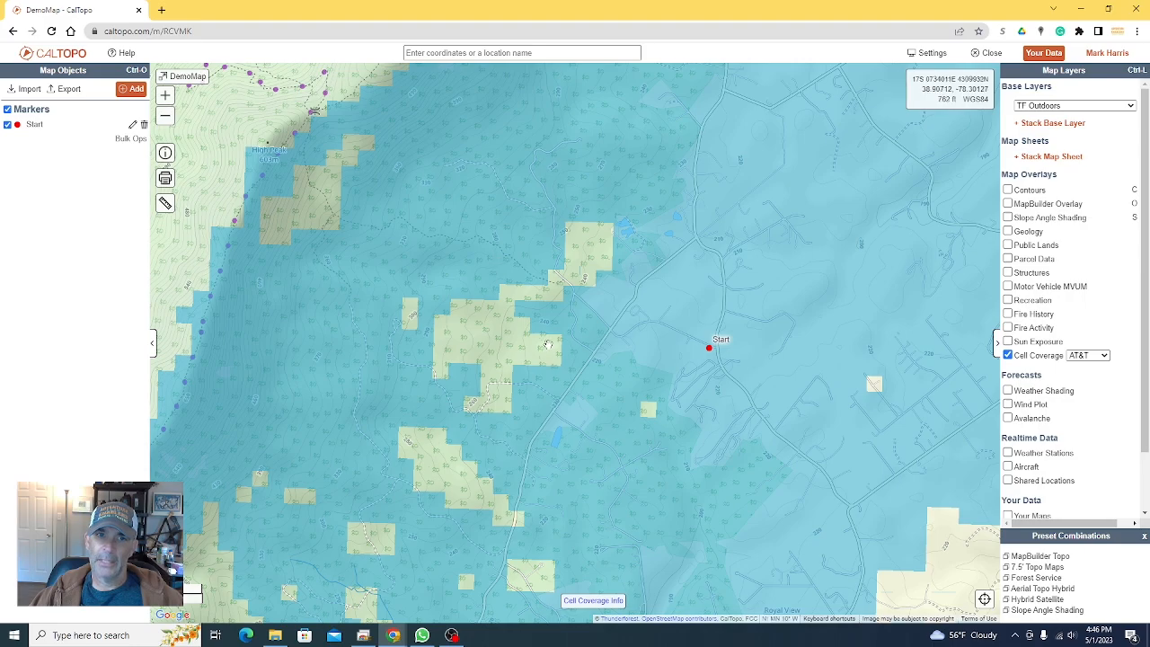
scroll(547, 345, down, 1)
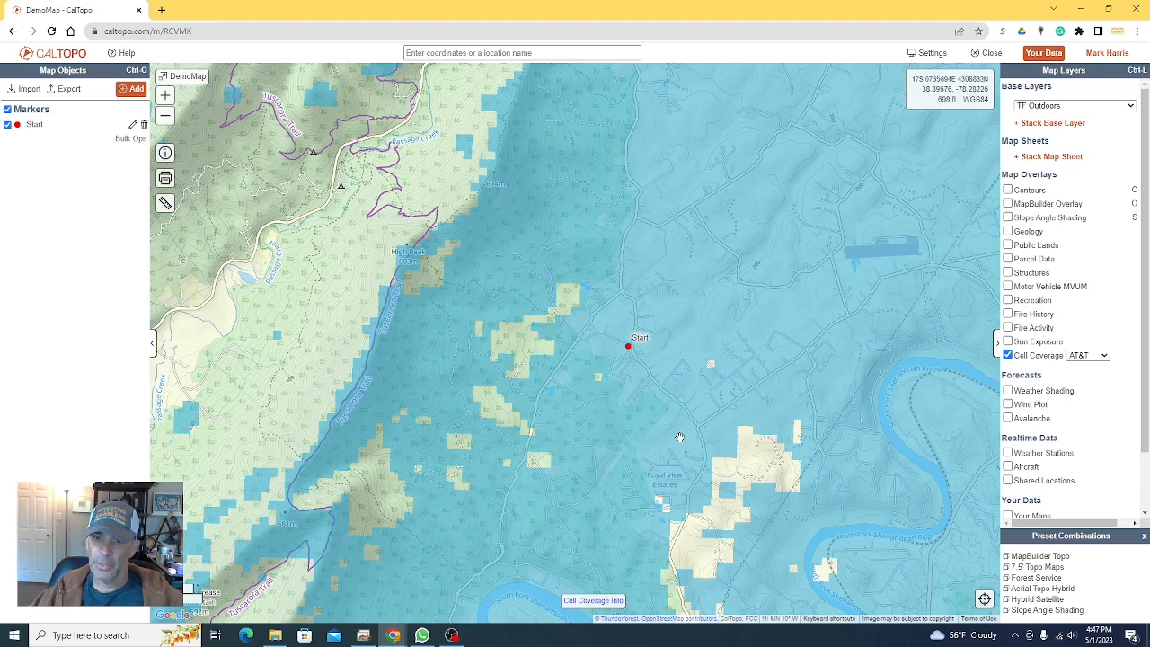
scroll(671, 423, up, 1)
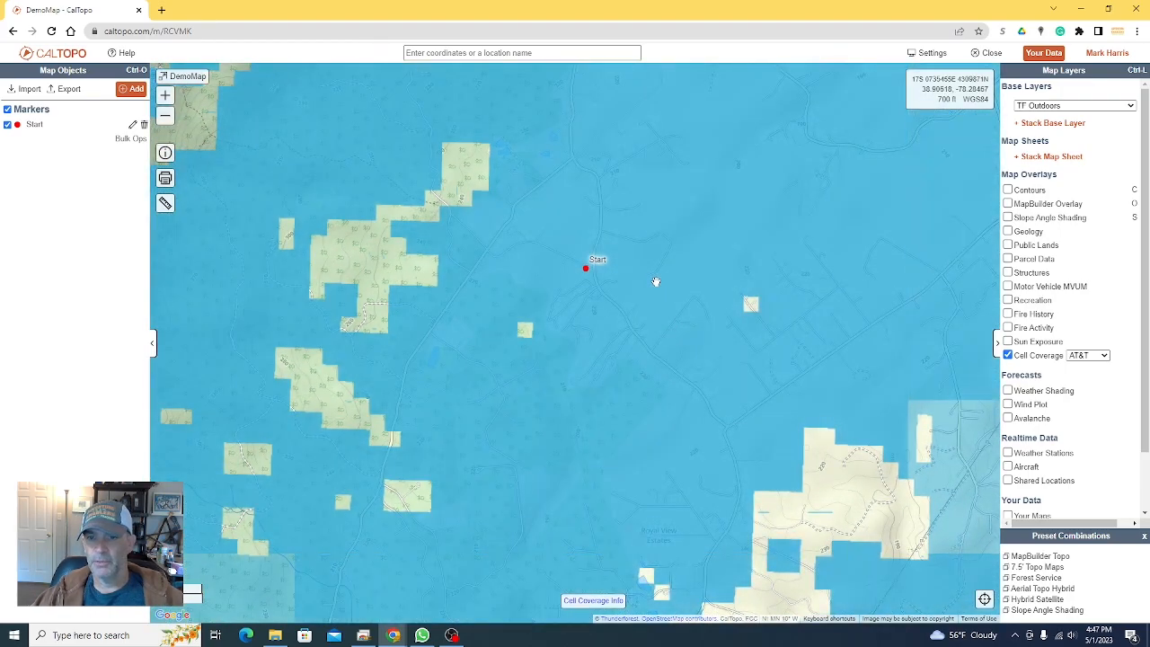
drag(655, 279, 647, 331)
click(1006, 356)
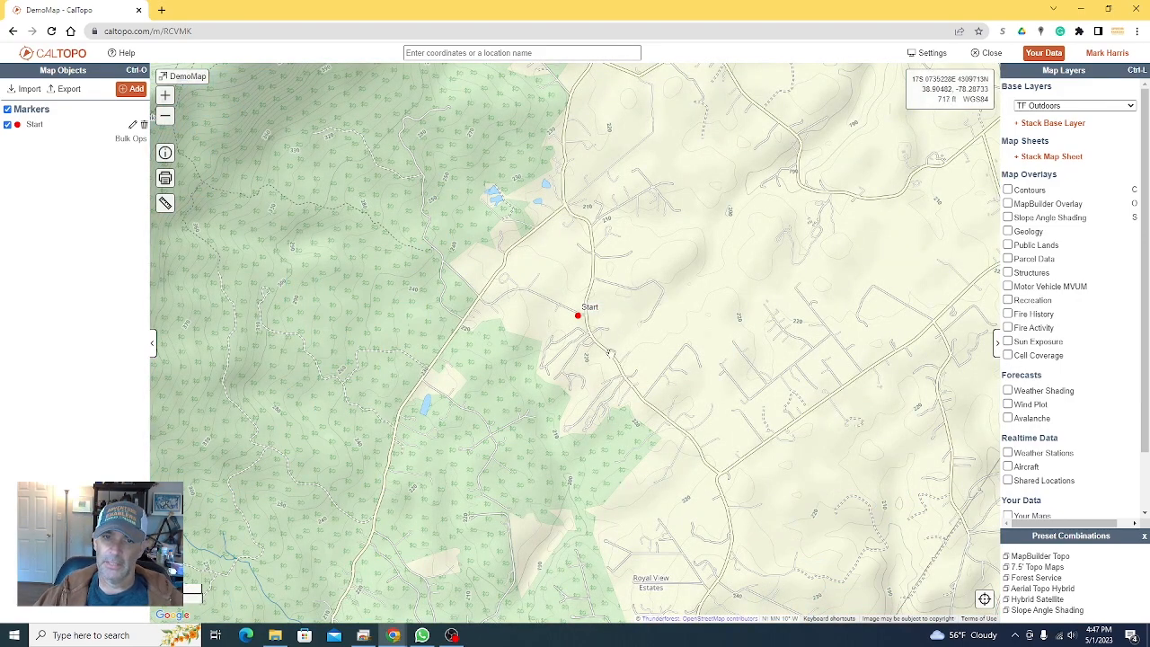
- Set the base layer to MapBuilder Topo with the ridge trails southwest of the Start marker in view
mouse_move(550, 366)
mouse_down()
mouse_move(636, 388)
mouse_move(649, 406)
mouse_up()
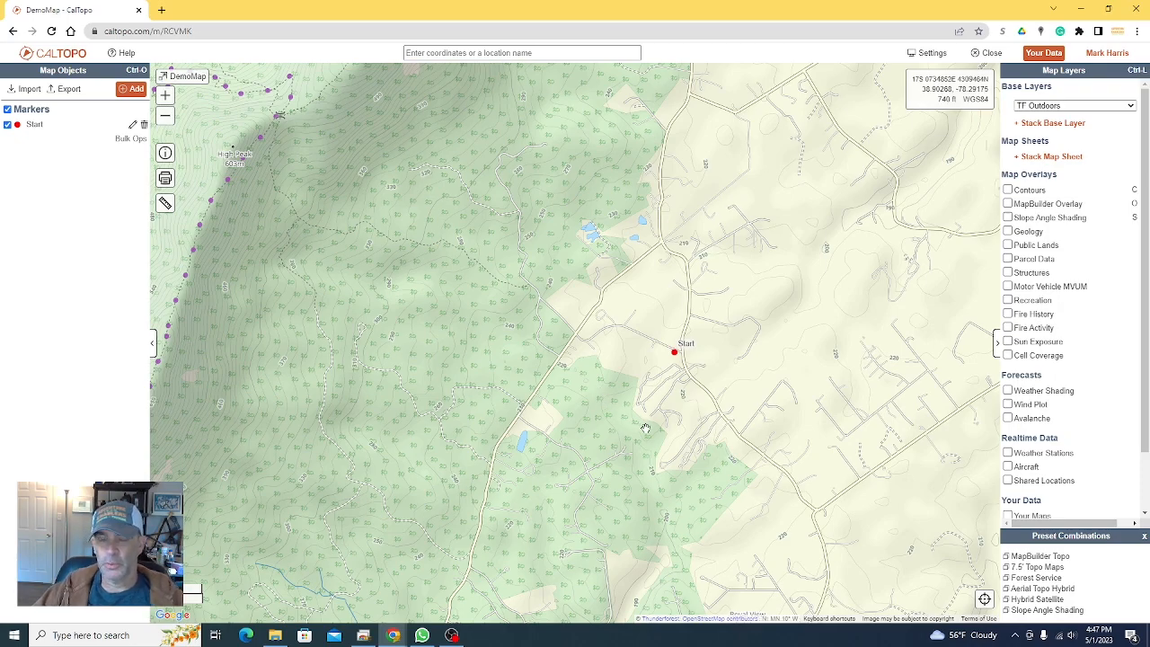
scroll(594, 370, down, 1)
scroll(554, 430, down, 1)
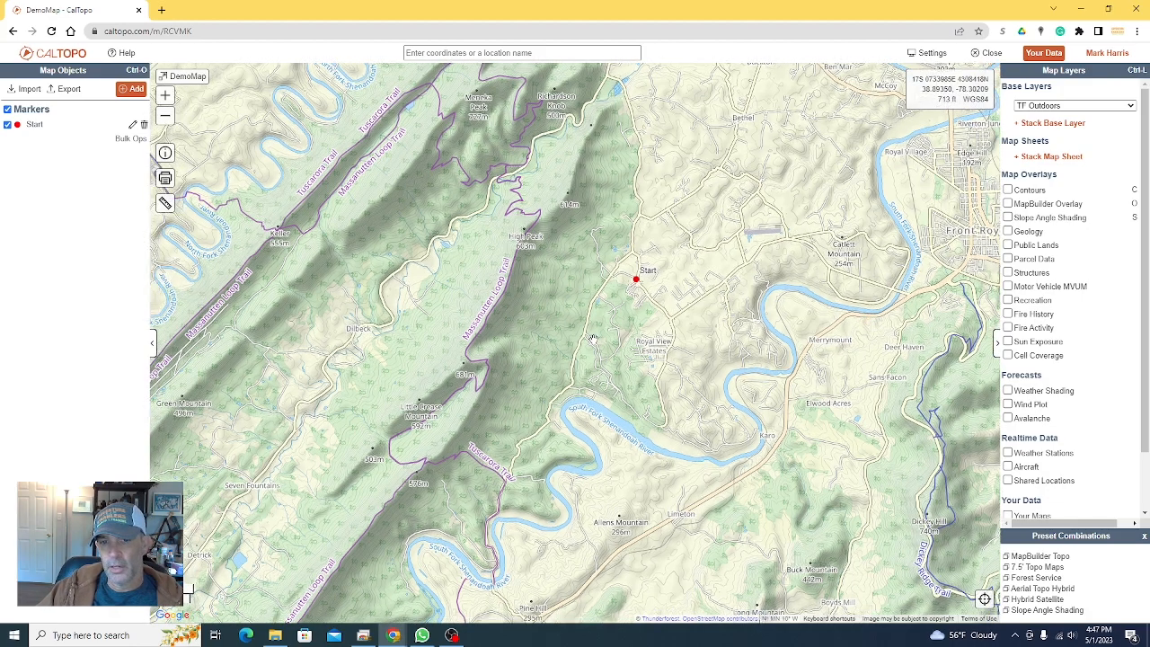
scroll(583, 340, up, 2)
mouse_move(547, 300)
mouse_down()
mouse_move(613, 349)
mouse_move(649, 274)
mouse_up()
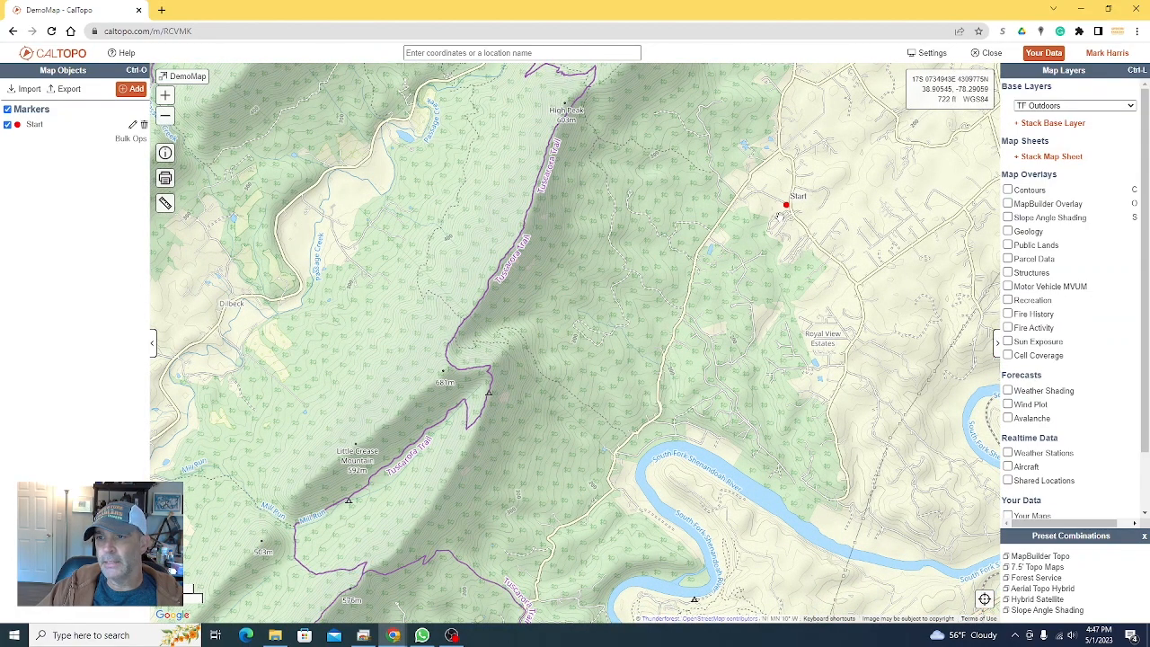
click(1052, 109)
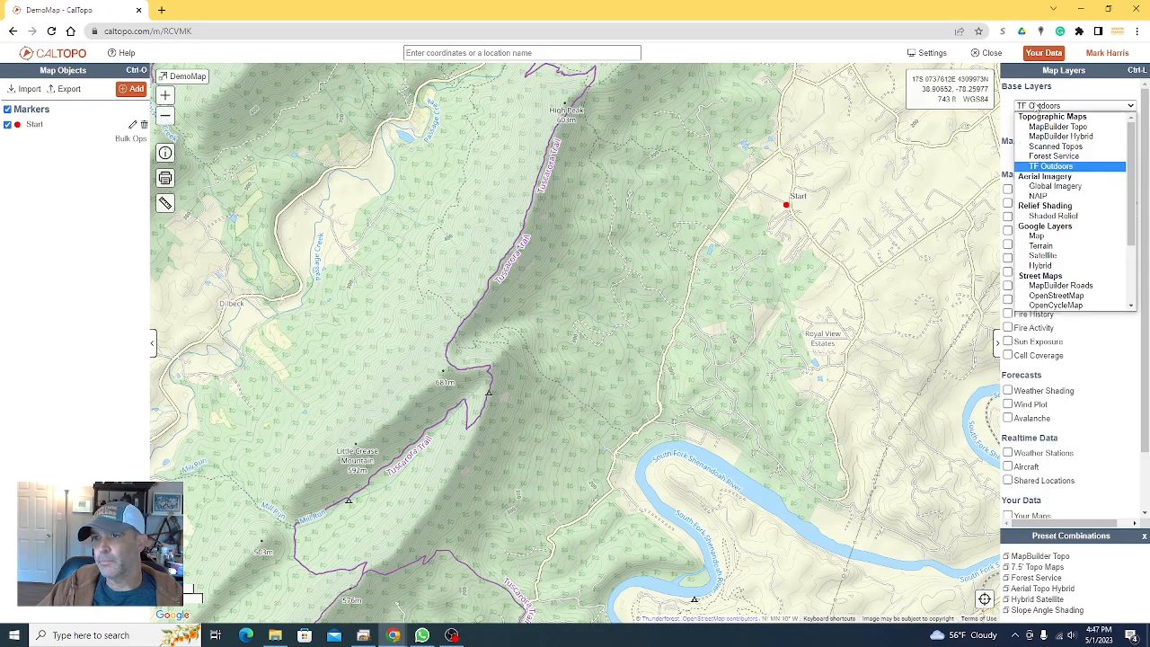
click(1053, 128)
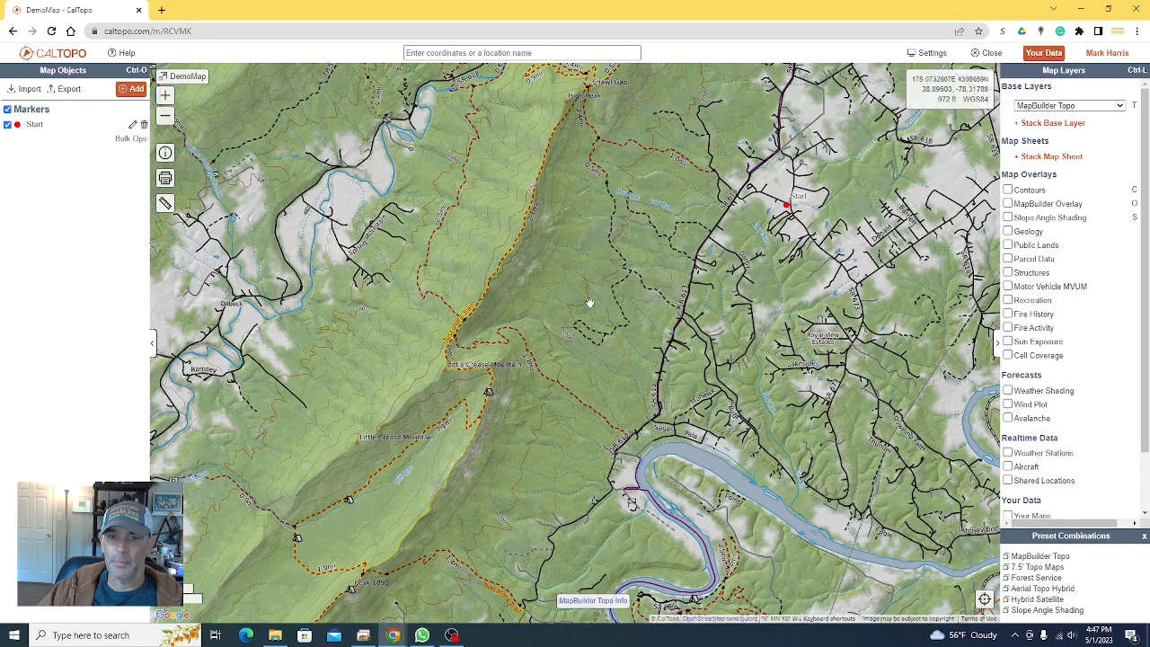
drag(575, 400, 575, 386)
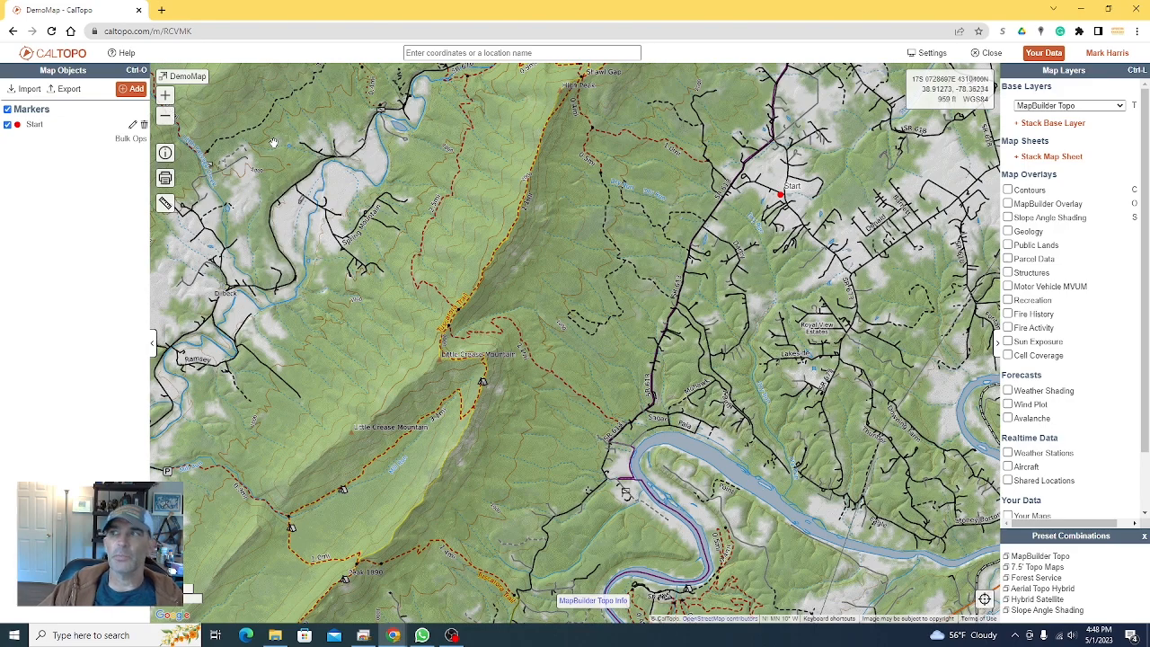
- Start a new line object labelled "Trek" with line weight 4 and a green colour
click(126, 95)
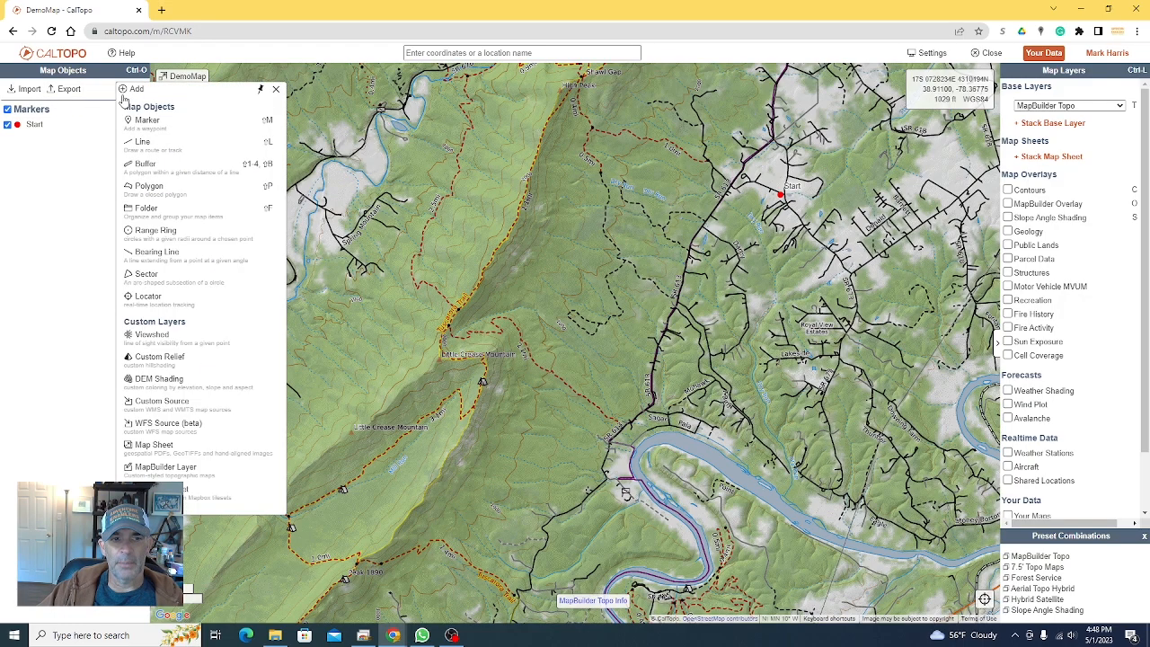
click(141, 143)
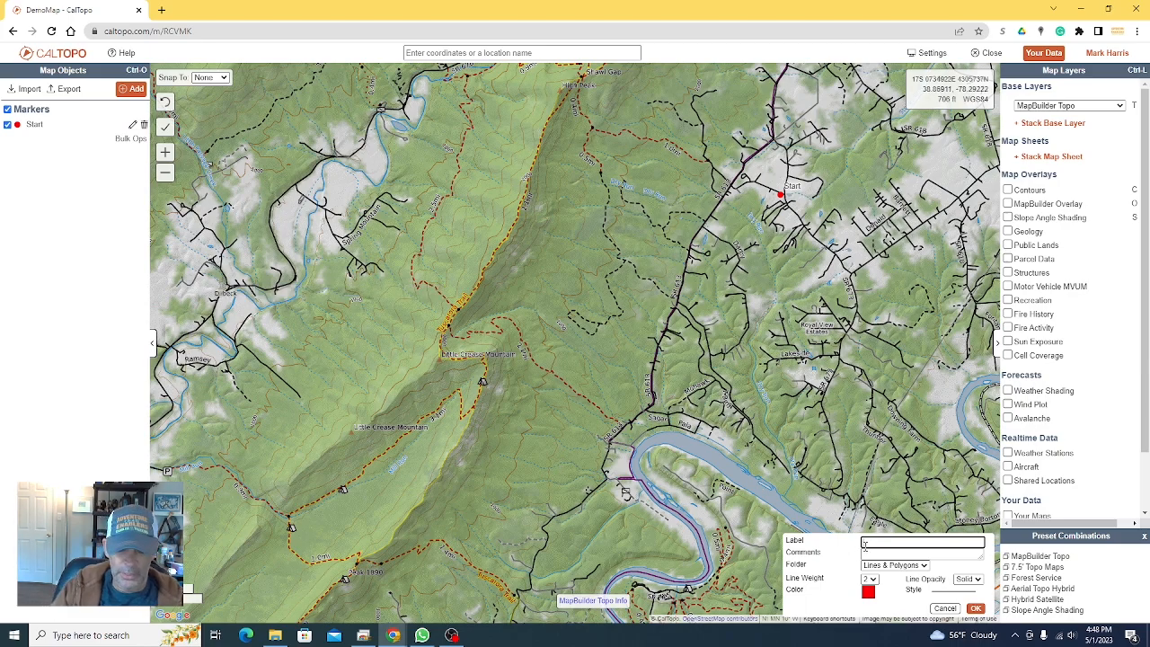
text(Trek)
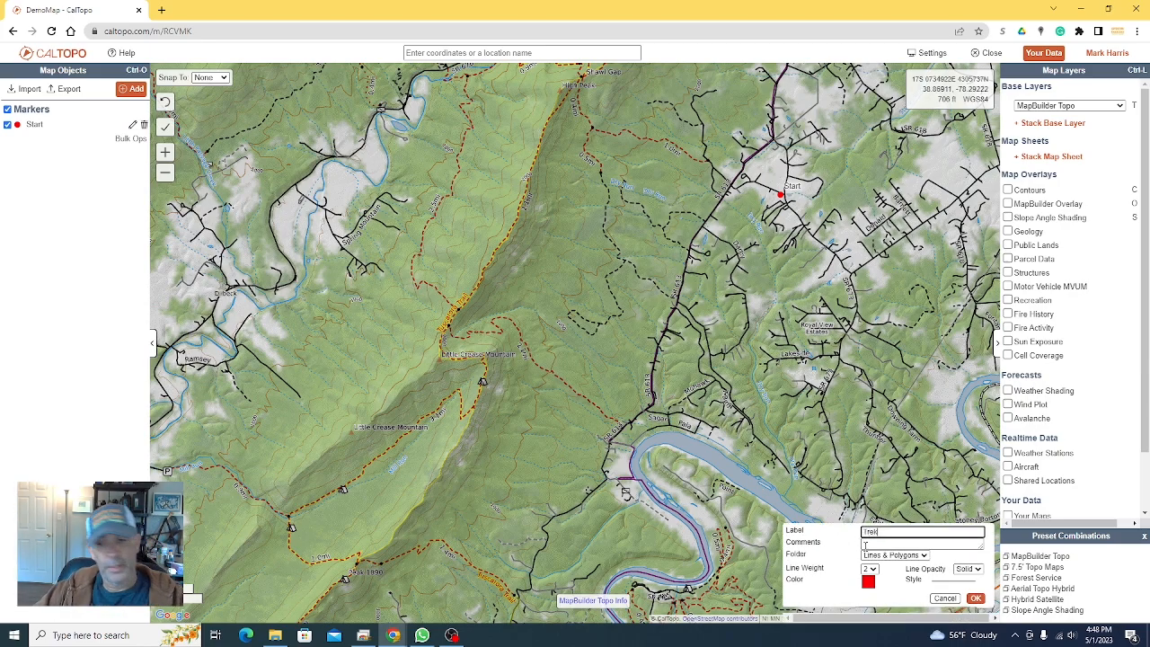
click(870, 569)
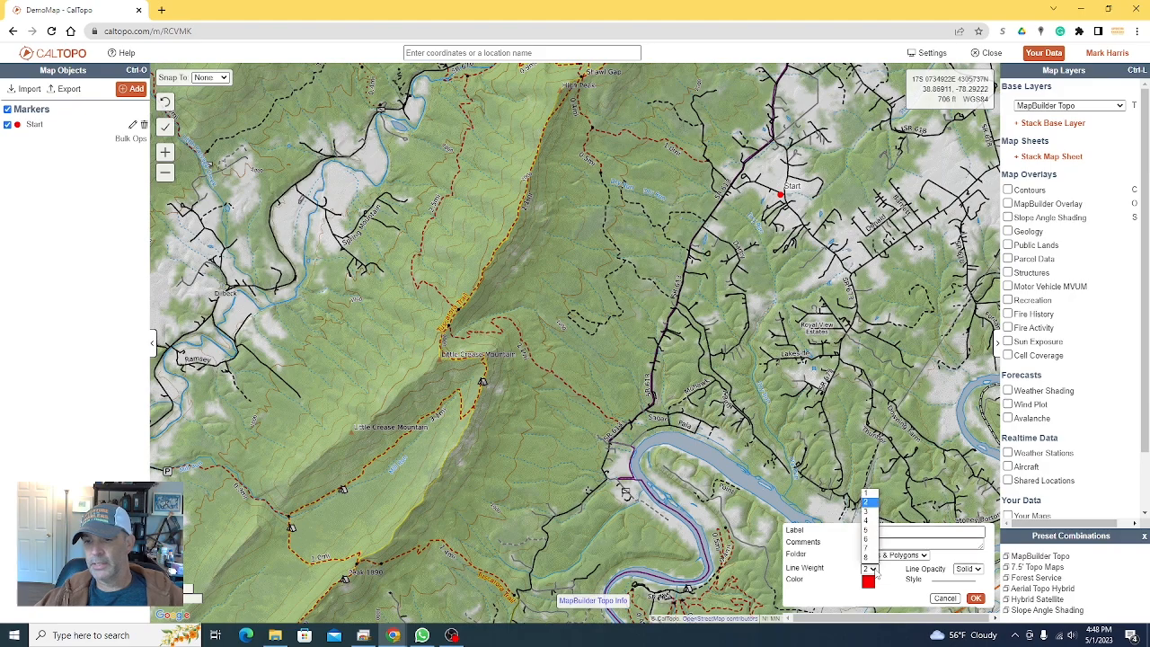
click(871, 556)
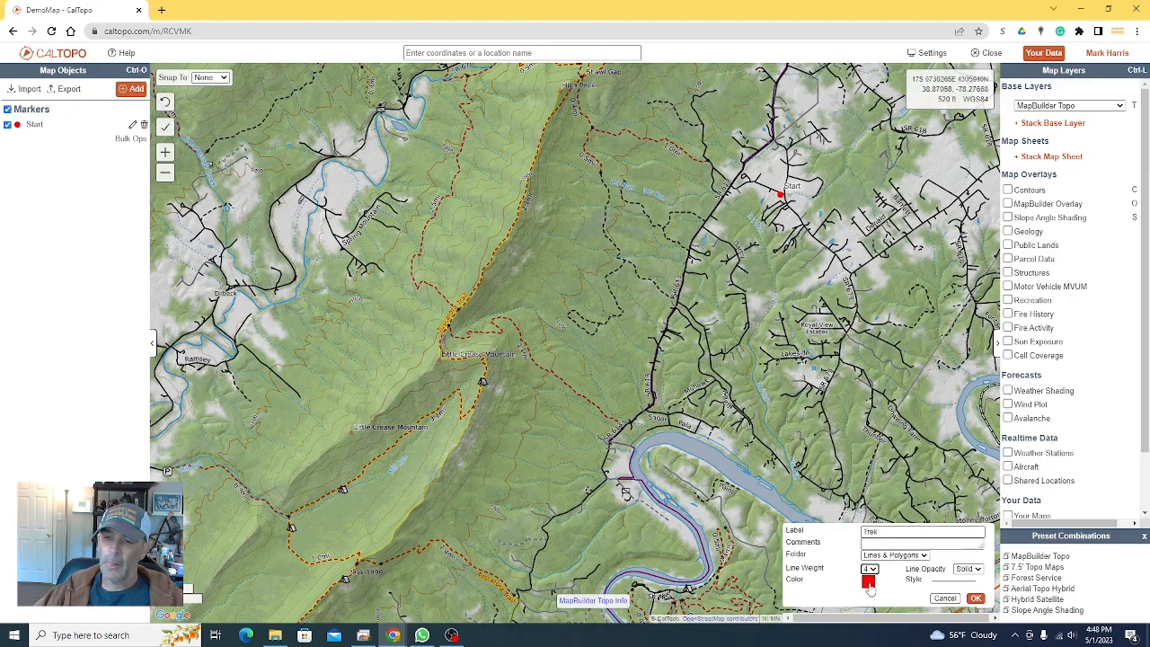
click(868, 584)
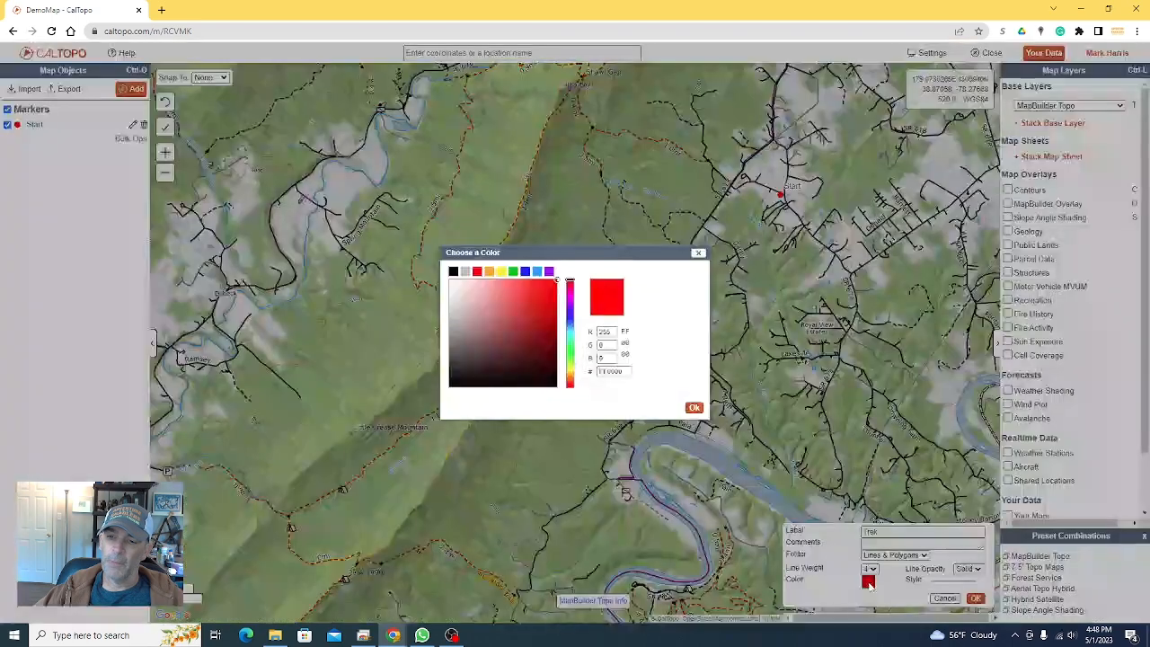
click(513, 270)
- Set the Trek line's opacity to 80% and make its drawing snap to OSM paths
click(967, 569)
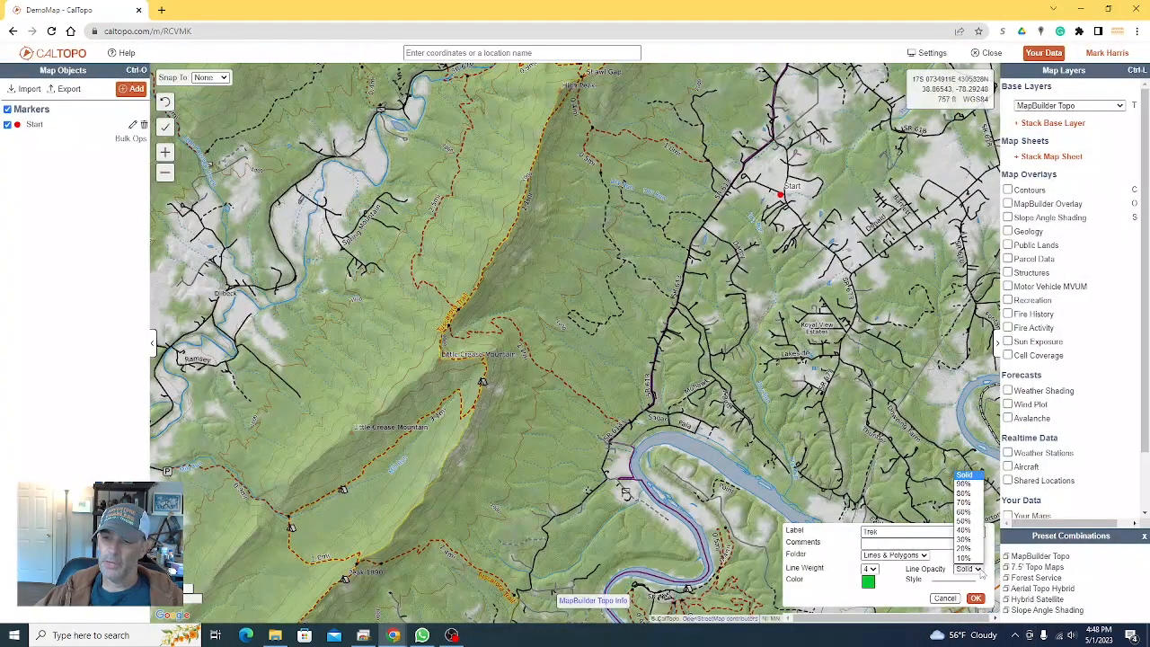
click(963, 493)
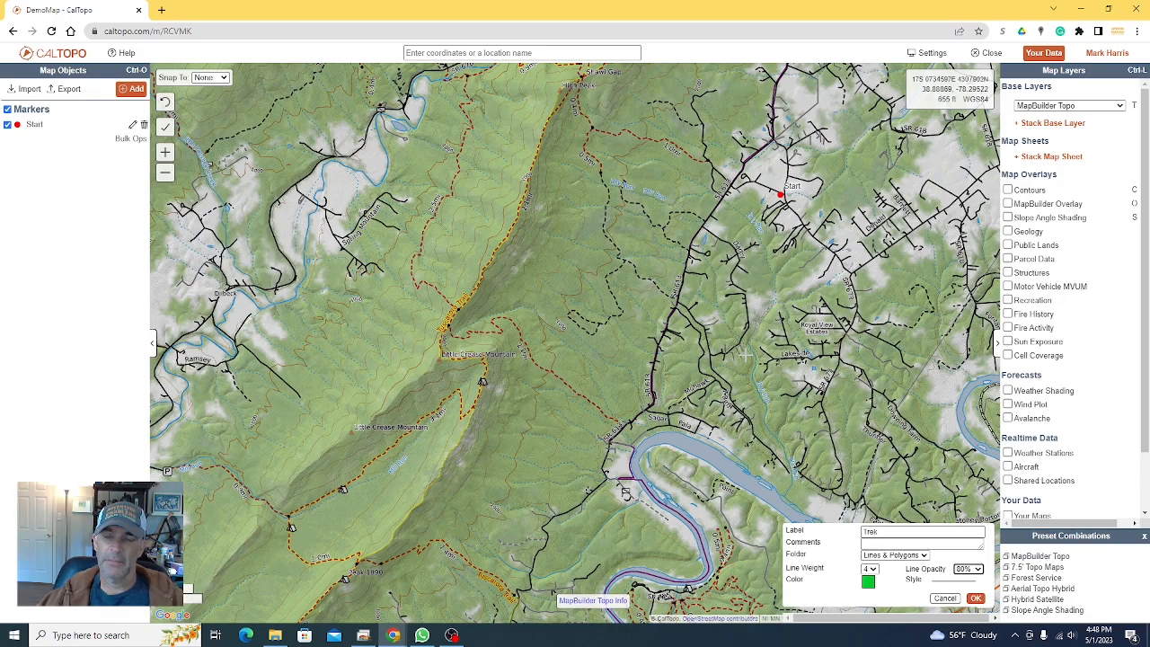
click(209, 78)
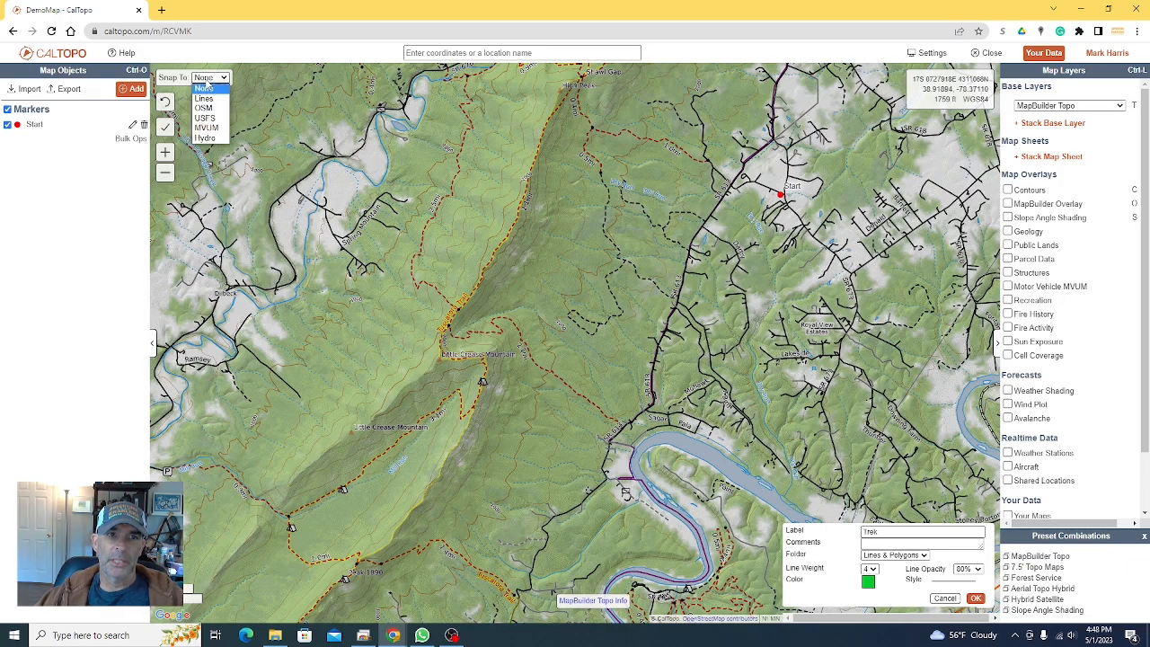
click(207, 107)
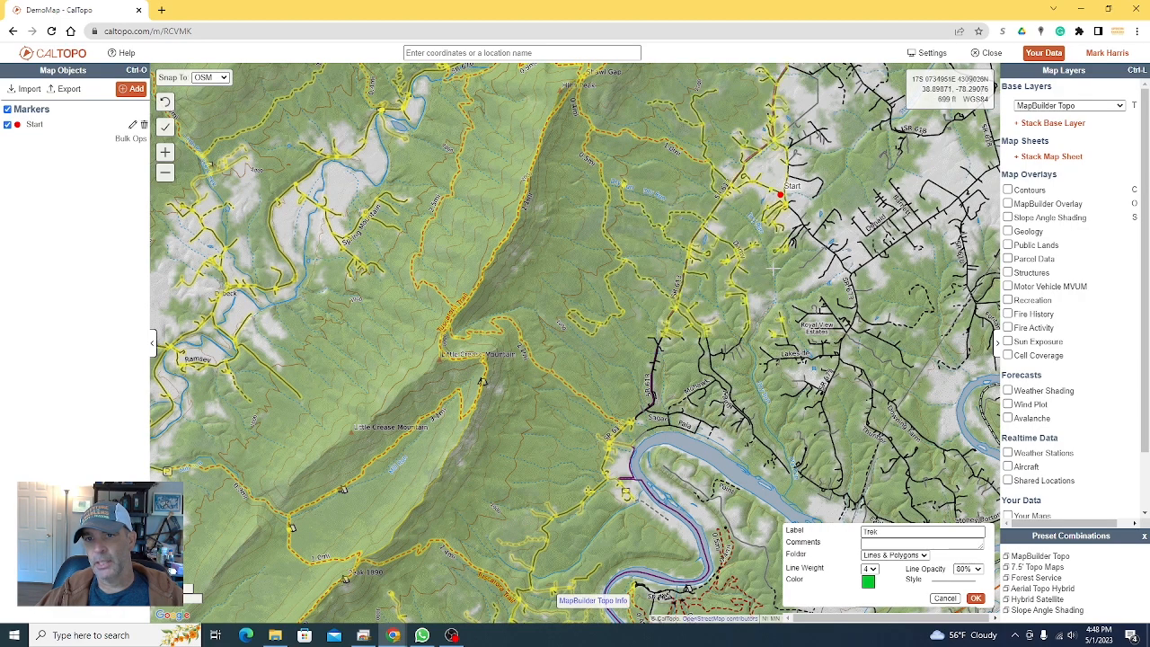
- Draw the Trek line from the Start marker down SR 613, up the trail to High Peak and onto the ridge trail
click(779, 195)
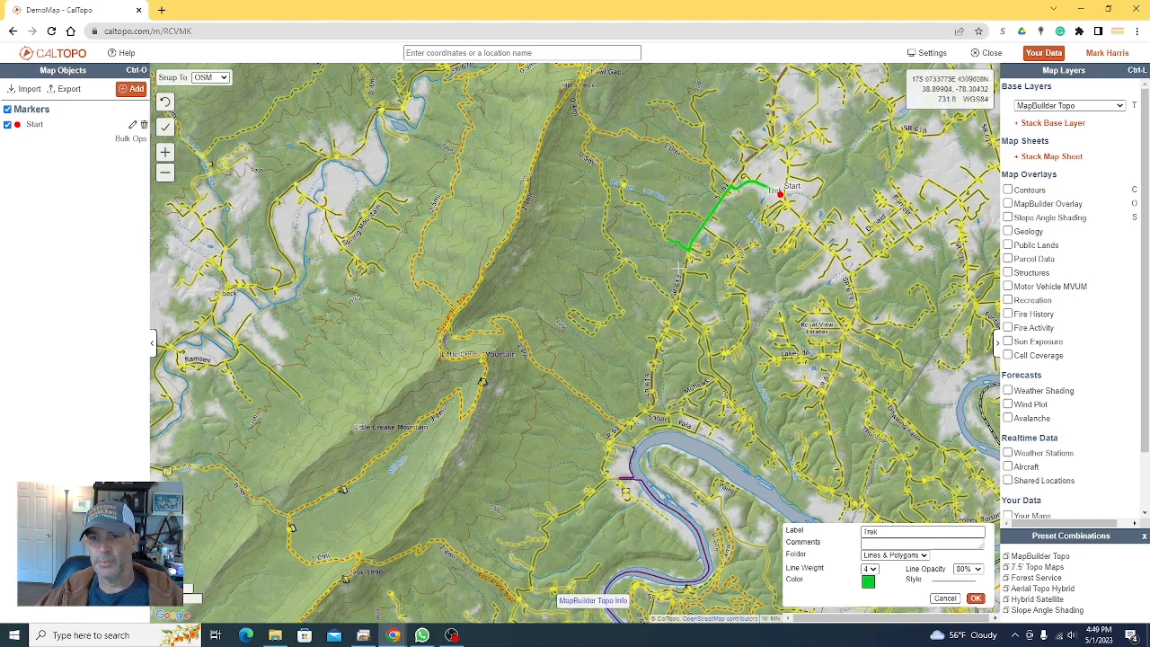
click(676, 302)
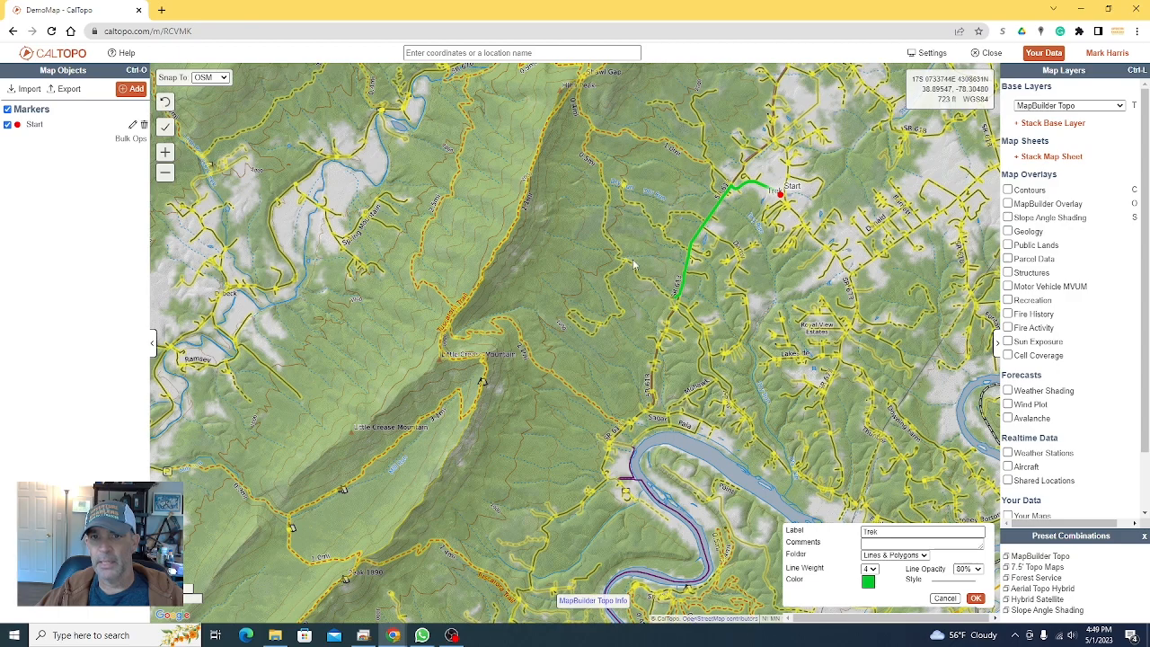
click(587, 137)
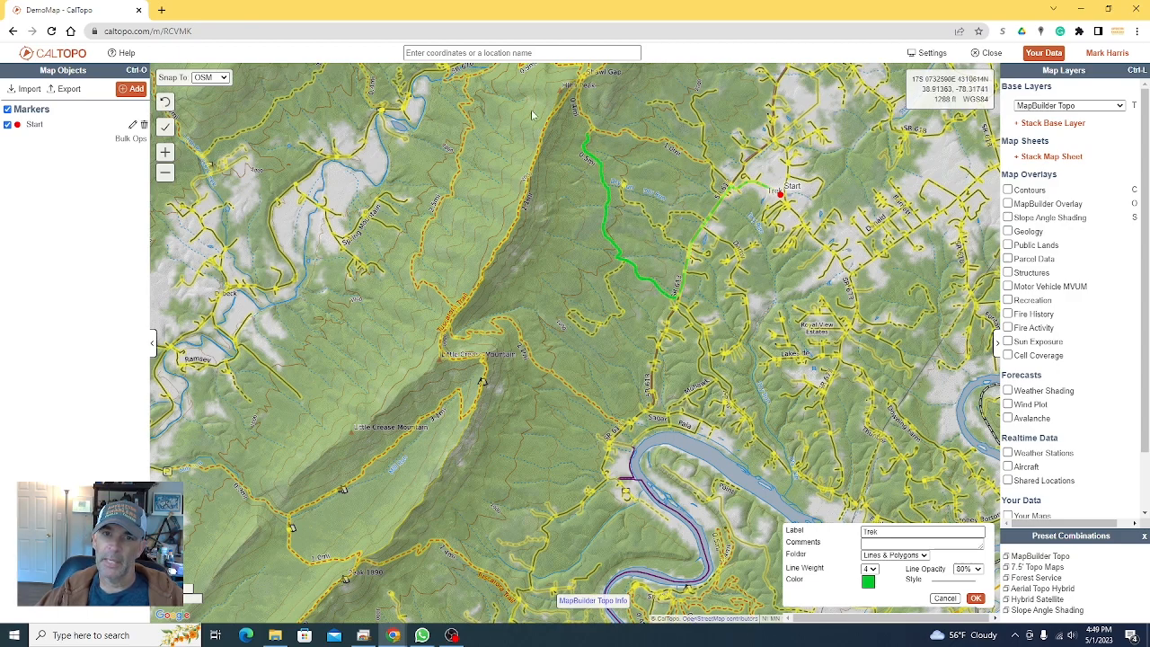
click(526, 200)
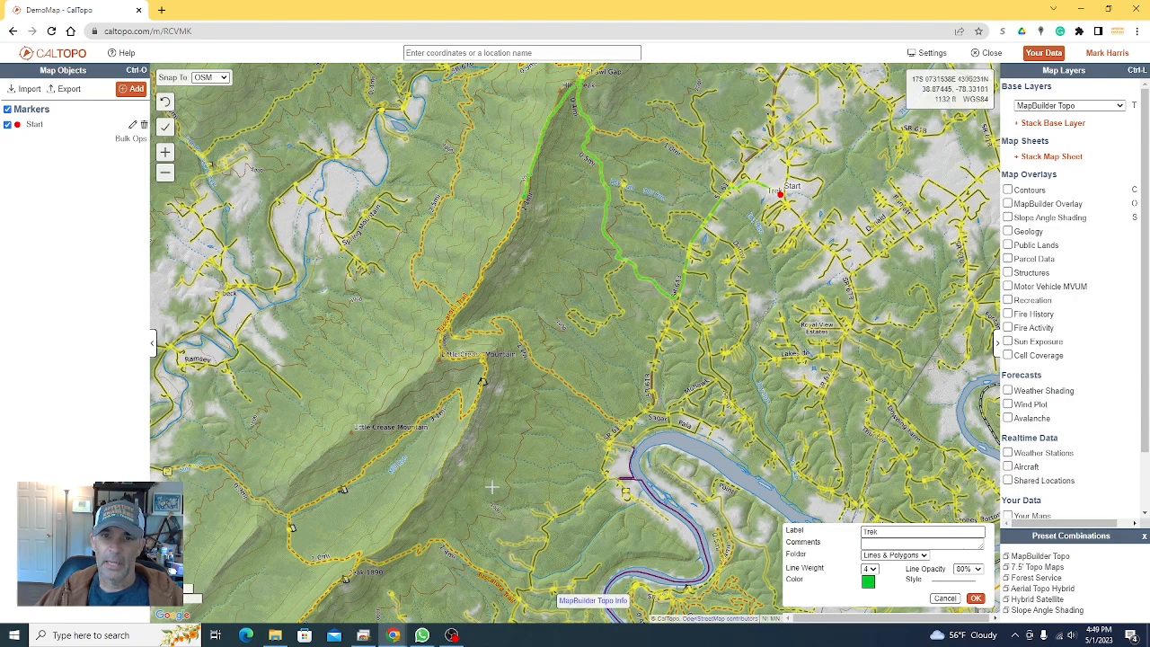
- Extend the Trek line over Little Crease Mountain and south to the river bend, about 11.9 mi in total, and save it
drag(486, 497, 549, 252)
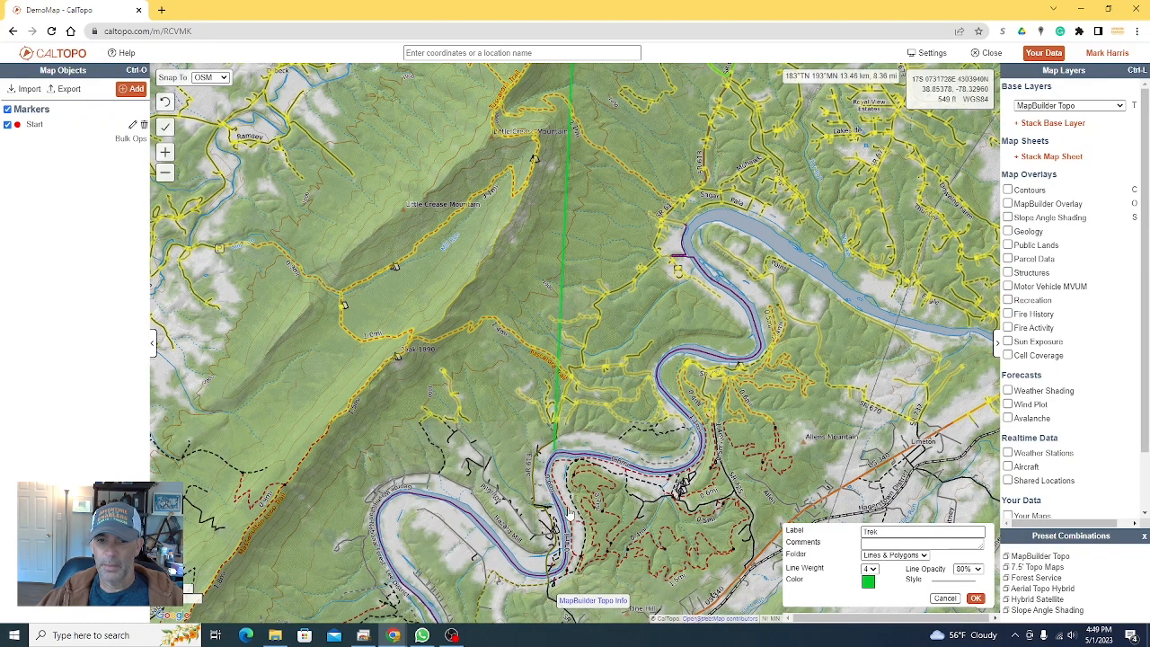
click(555, 580)
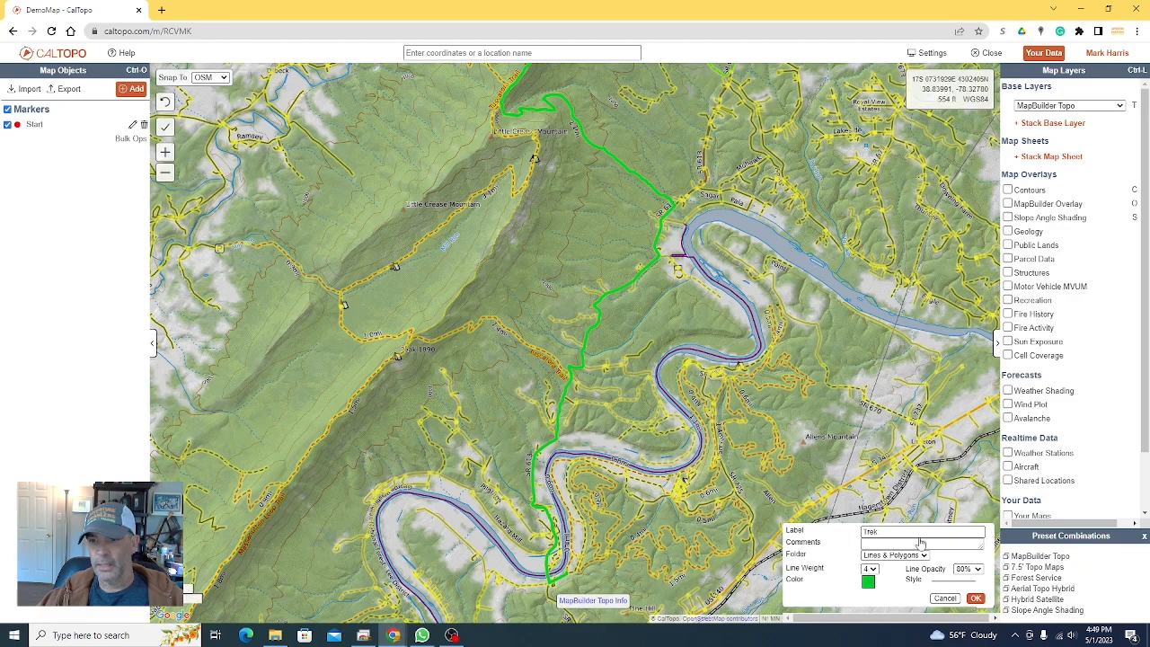
click(979, 603)
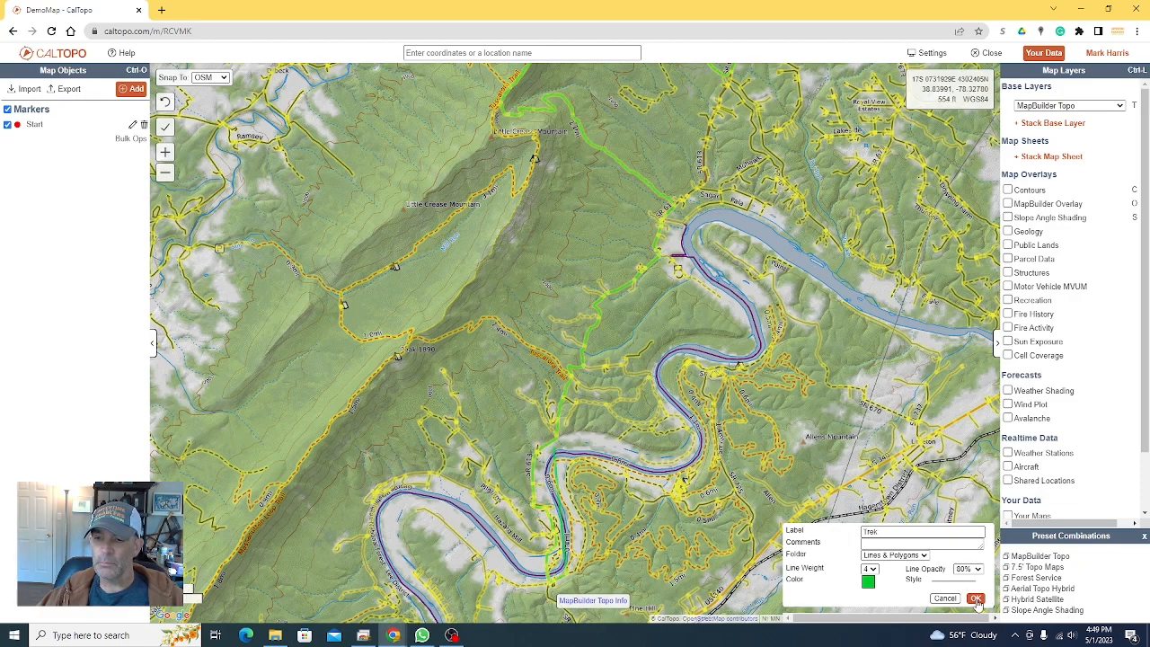
- Show the Trek line's elevation profile and examine the route on the map between Shawl Gap and the river
drag(643, 304, 588, 527)
drag(609, 248, 569, 311)
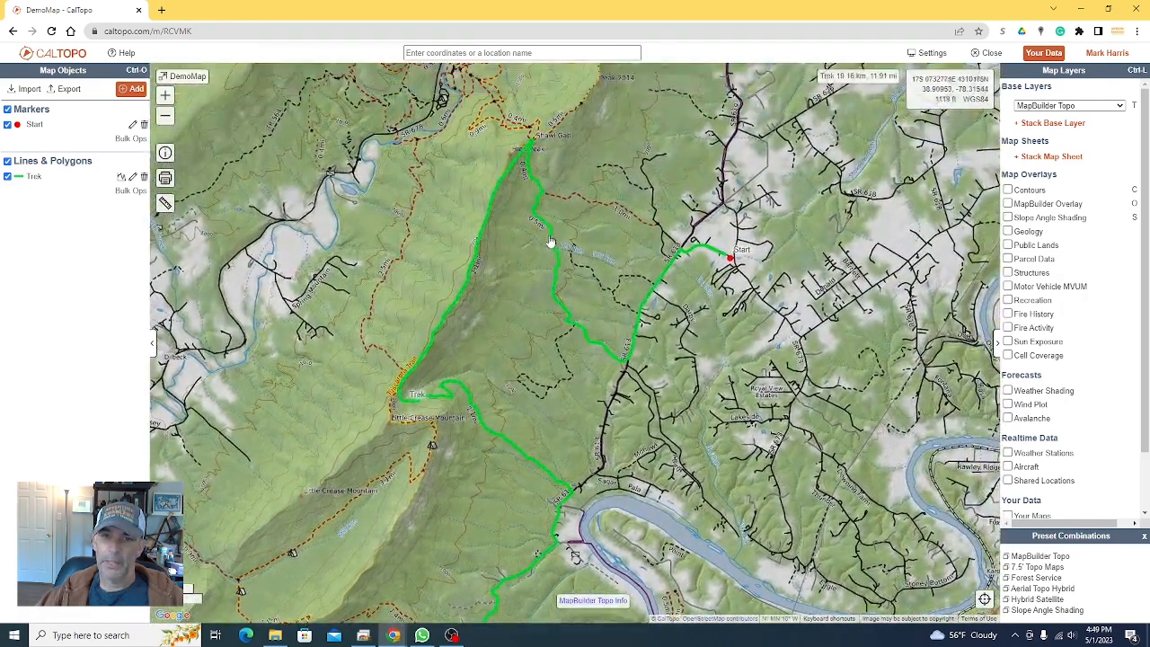
click(576, 329)
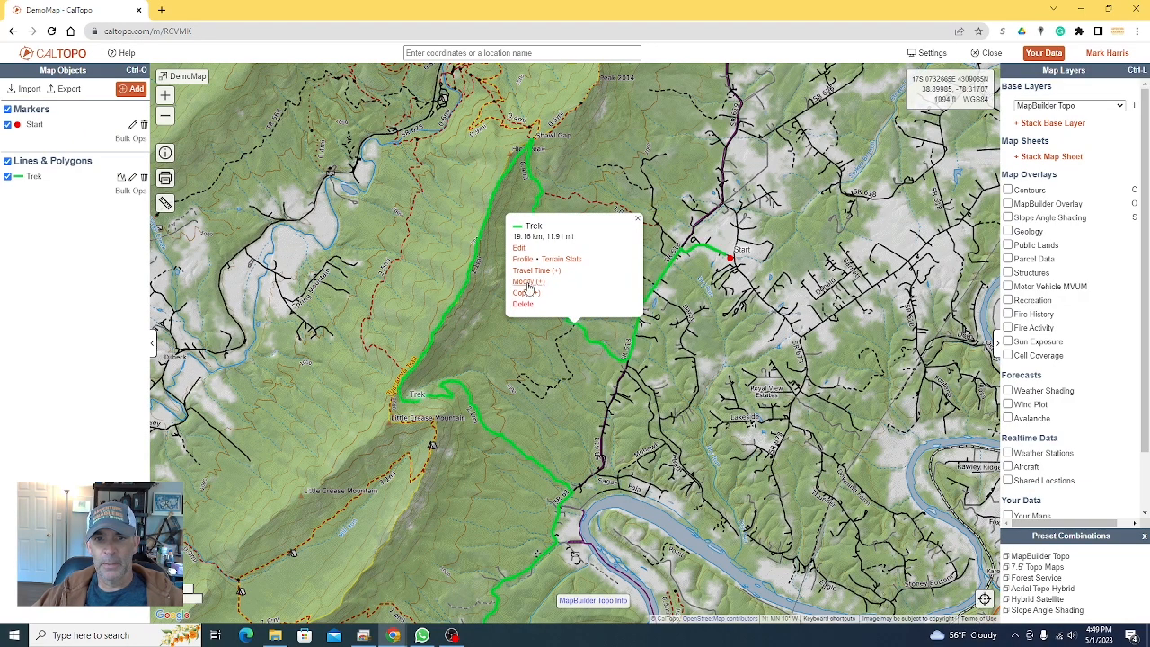
click(523, 258)
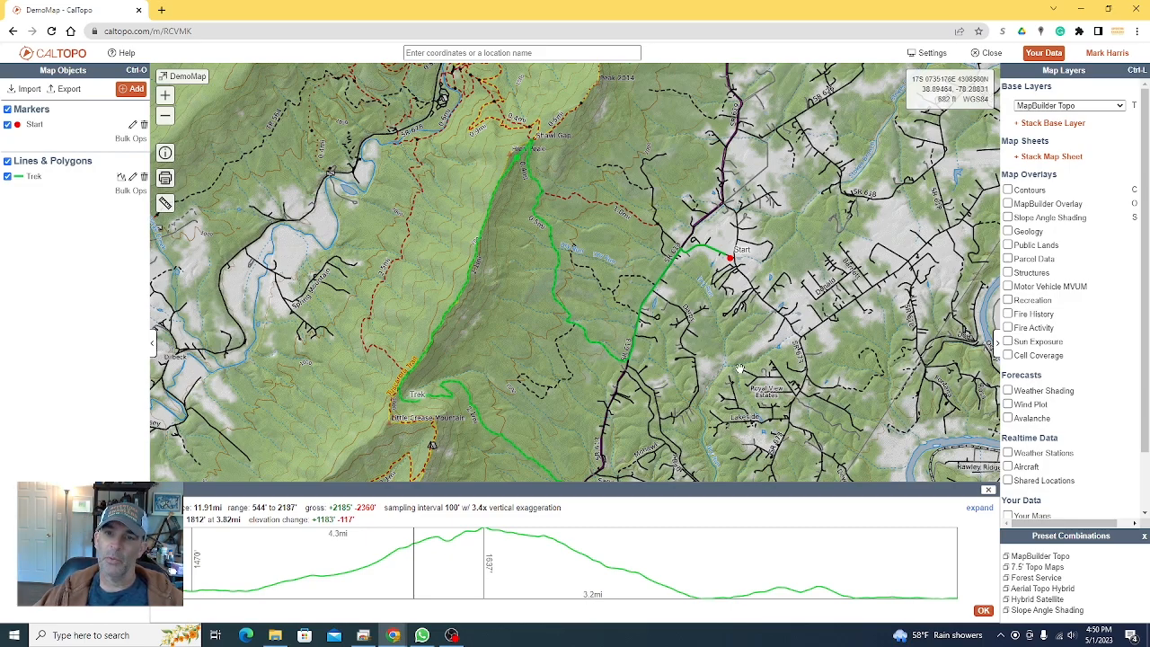
drag(648, 422, 657, 389)
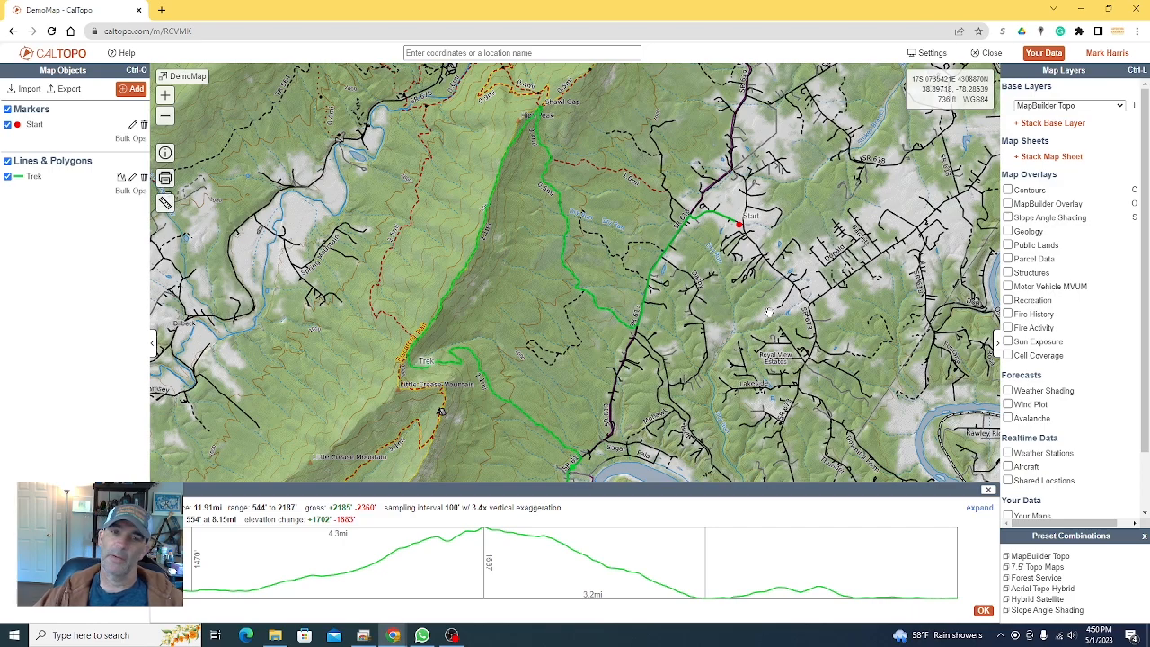
key(Down)
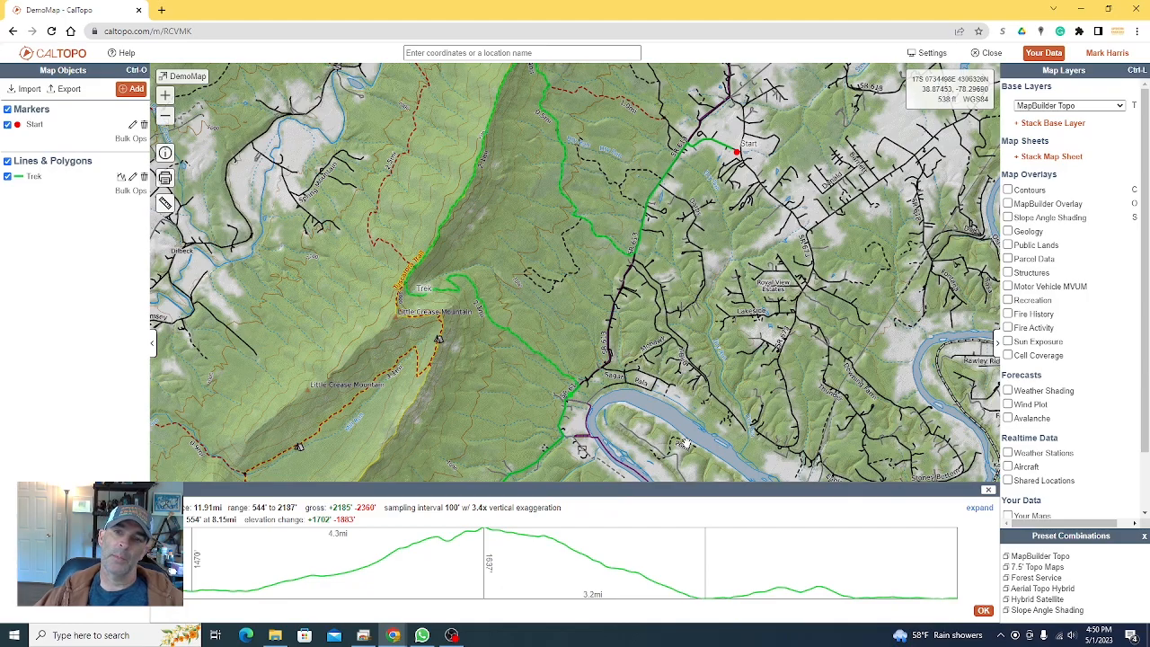
scroll(760, 356, down, 1)
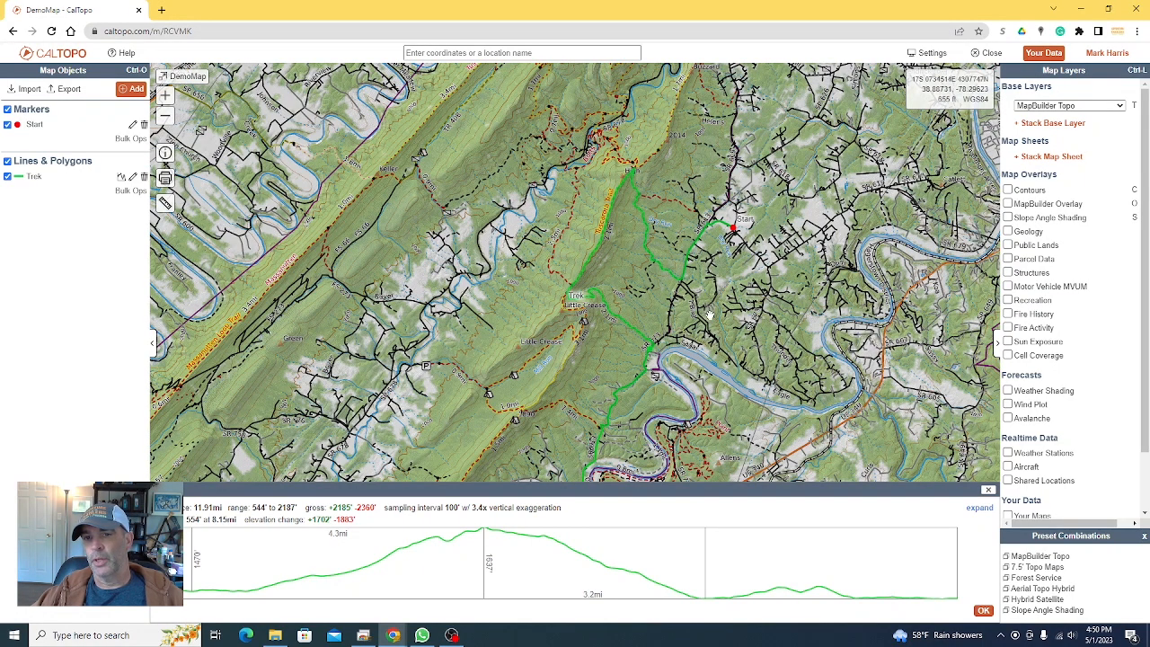
scroll(705, 316, up, 1)
drag(710, 276, 715, 401)
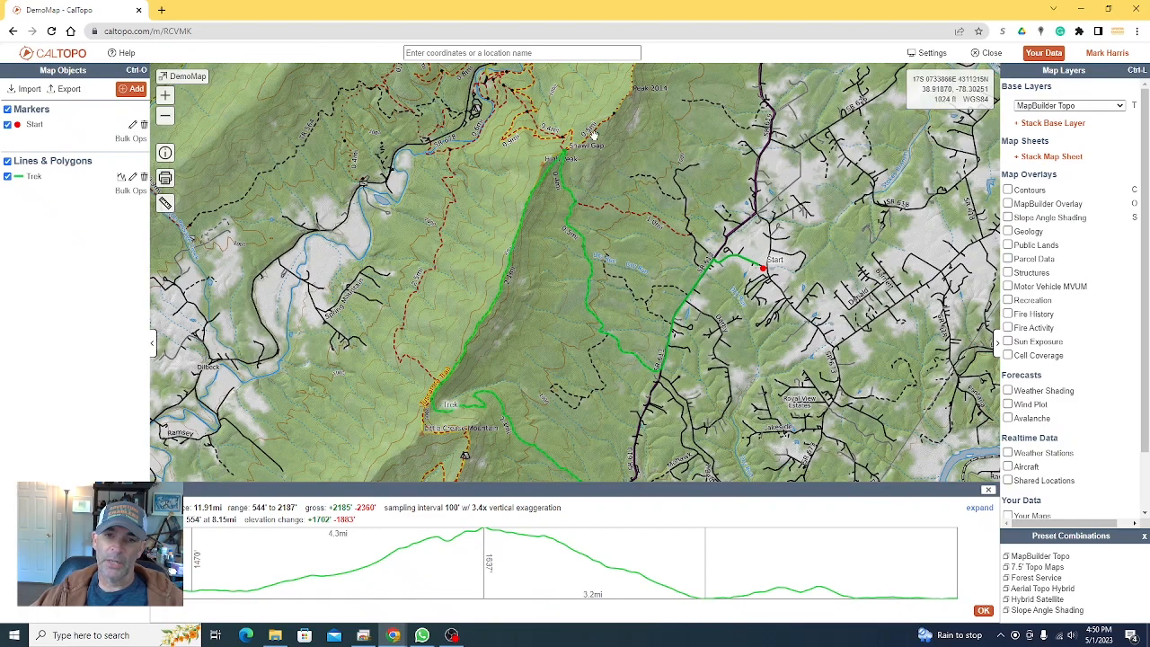
drag(698, 412, 684, 428)
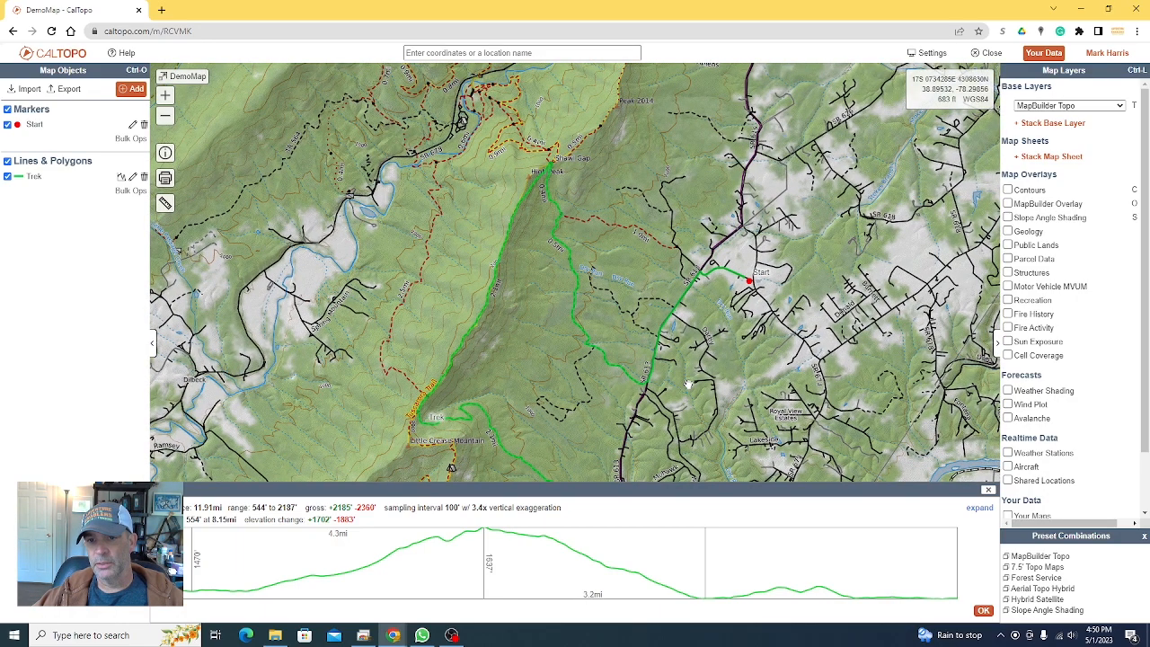
- Add an unlabelled red marker between the Trek line's eastern trail section and SR 613
scroll(687, 385, up, 1)
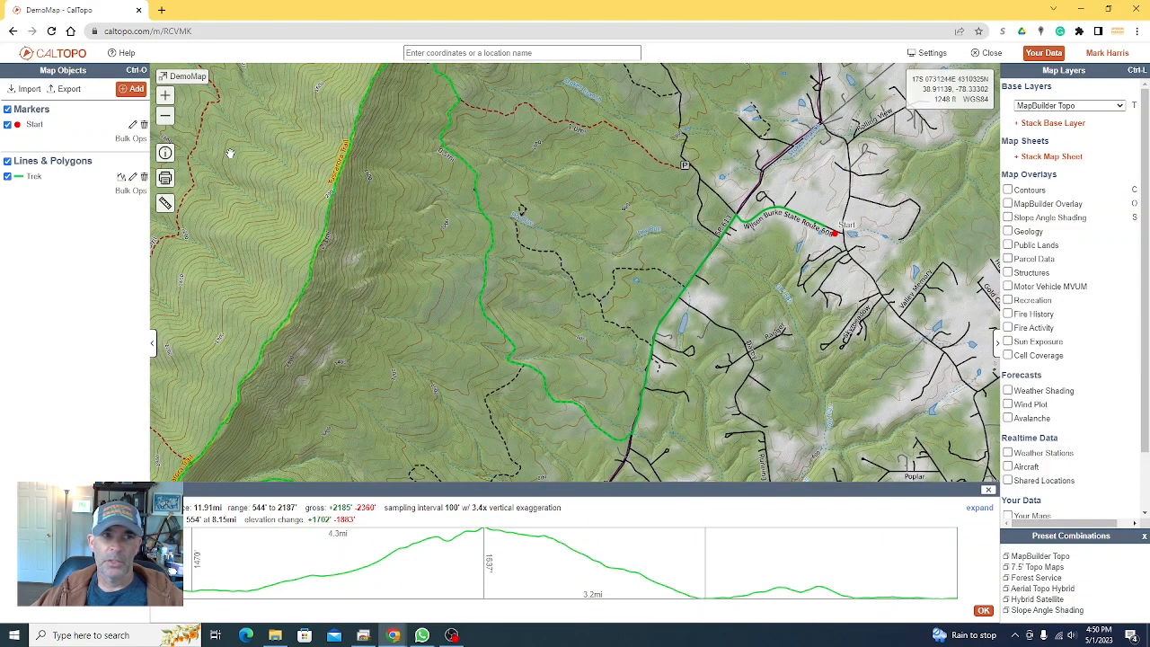
click(132, 89)
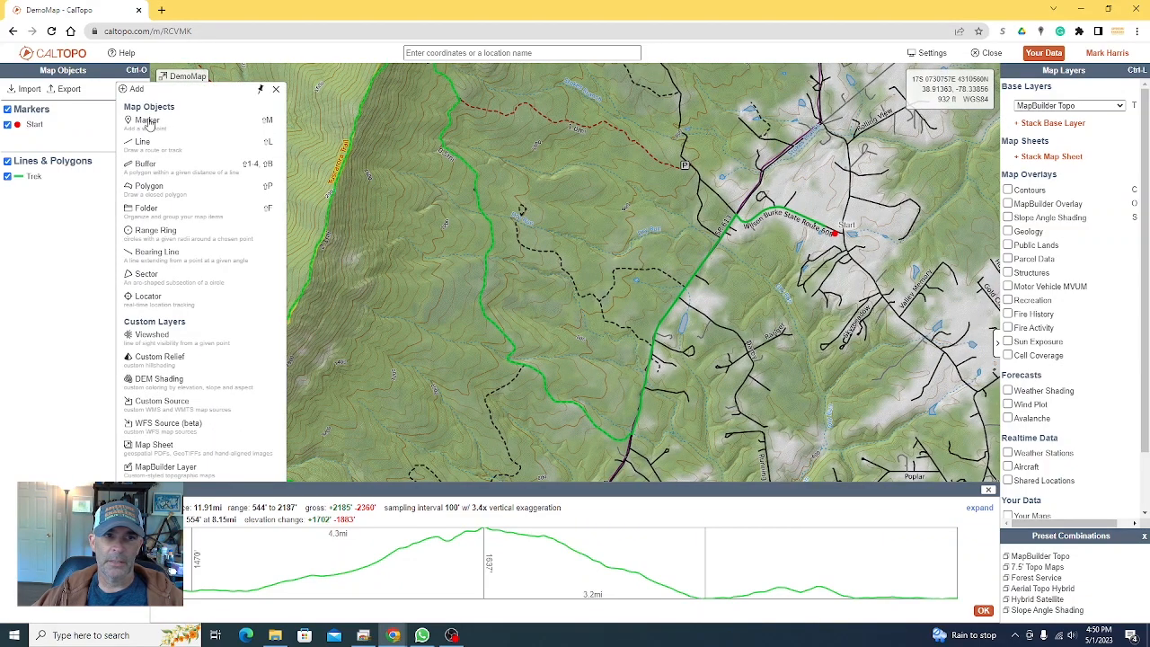
click(148, 123)
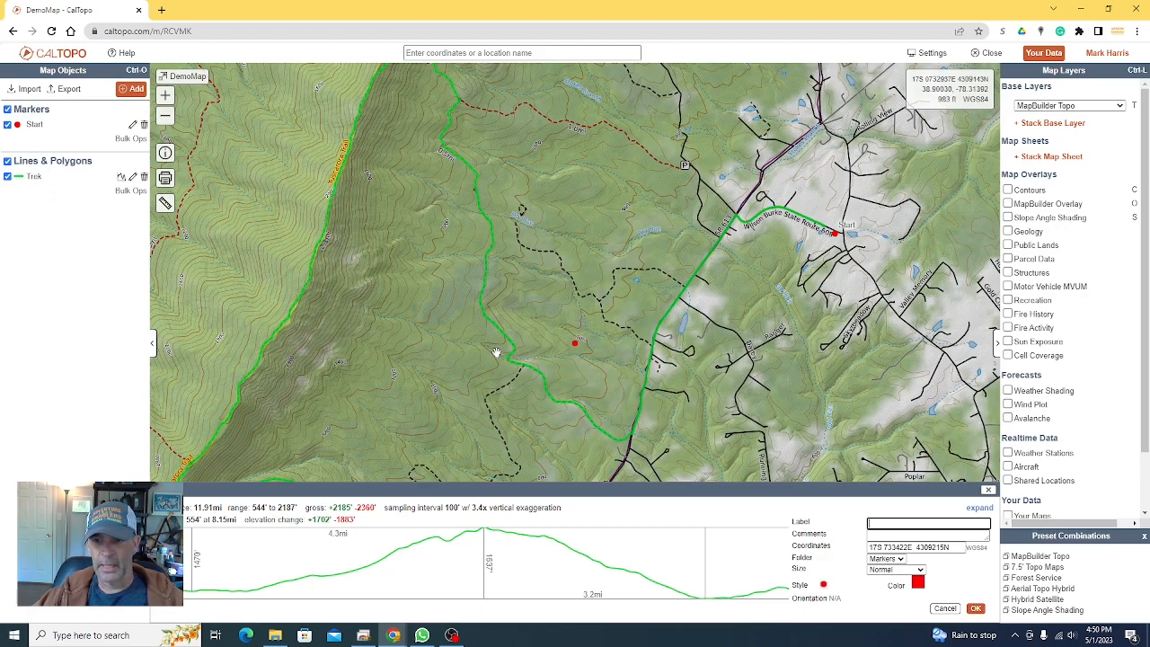
click(977, 608)
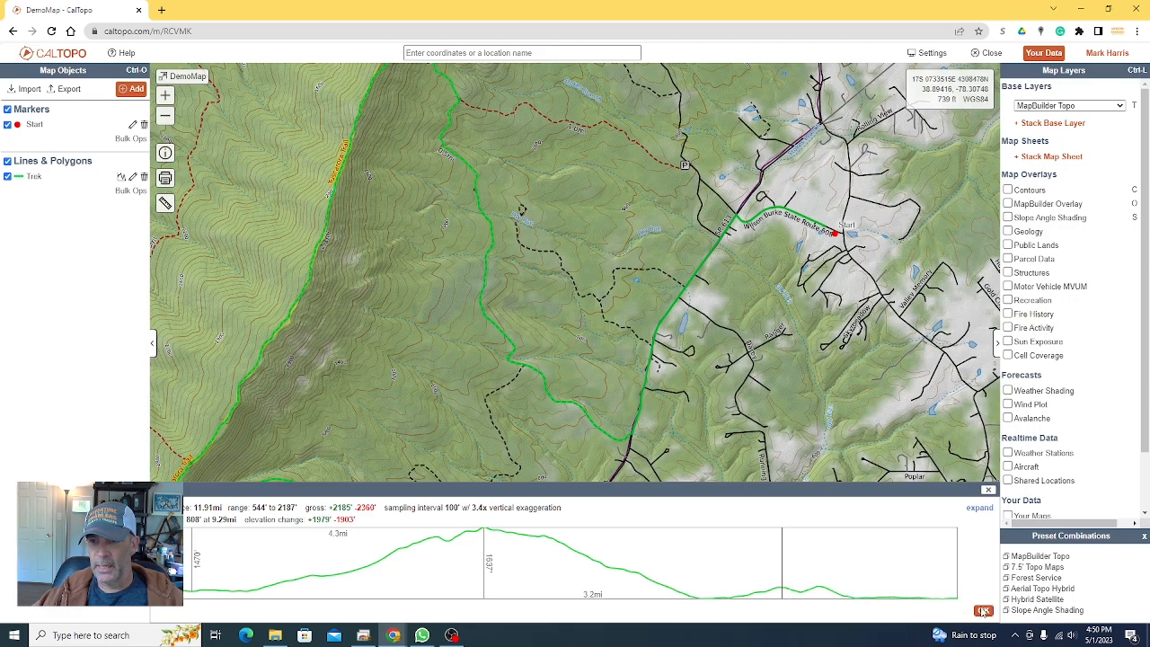
- Move the unlabelled marker beside the Trek line's trail section east of the ridge, label it 1-01 and save it
click(577, 348)
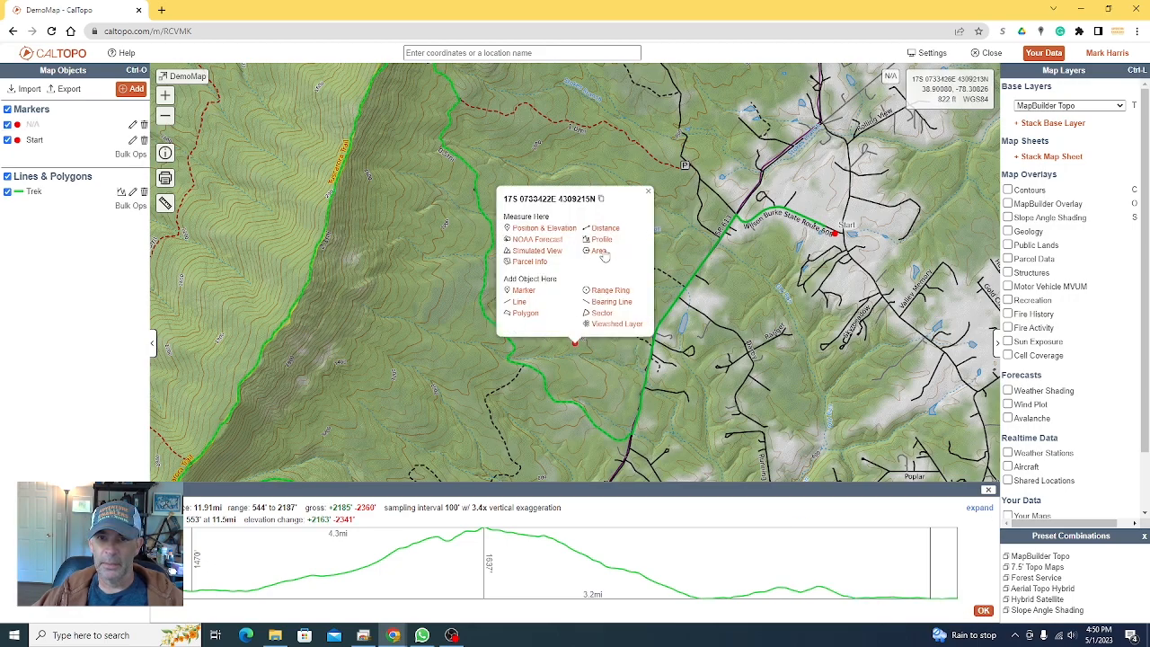
click(648, 190)
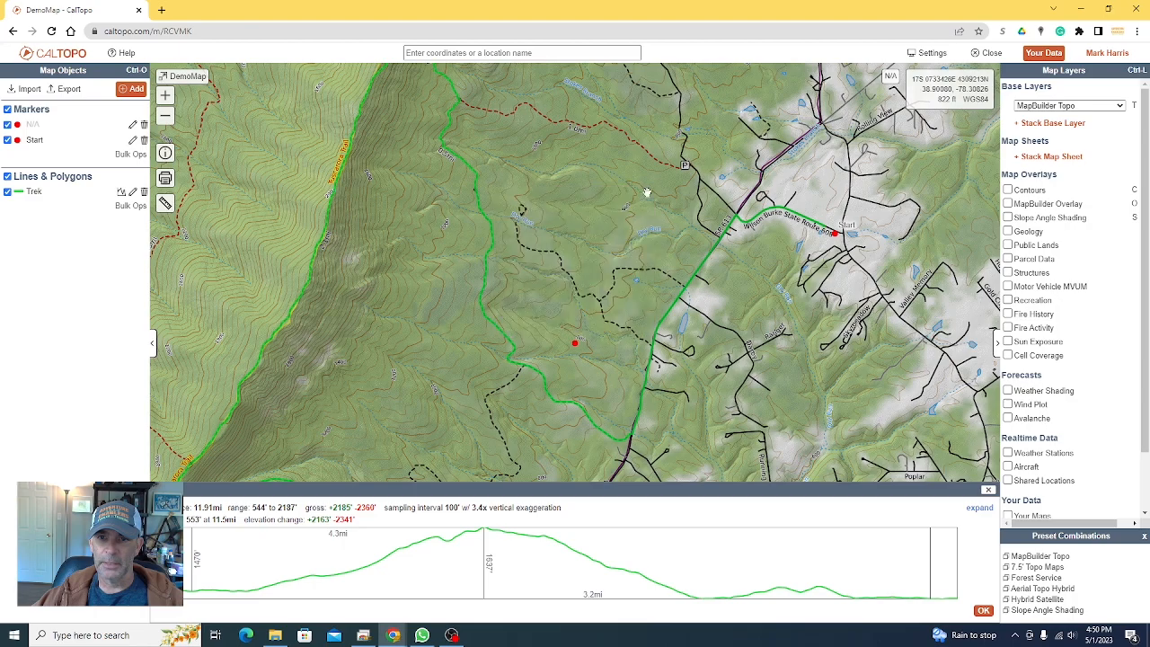
click(579, 350)
click(519, 288)
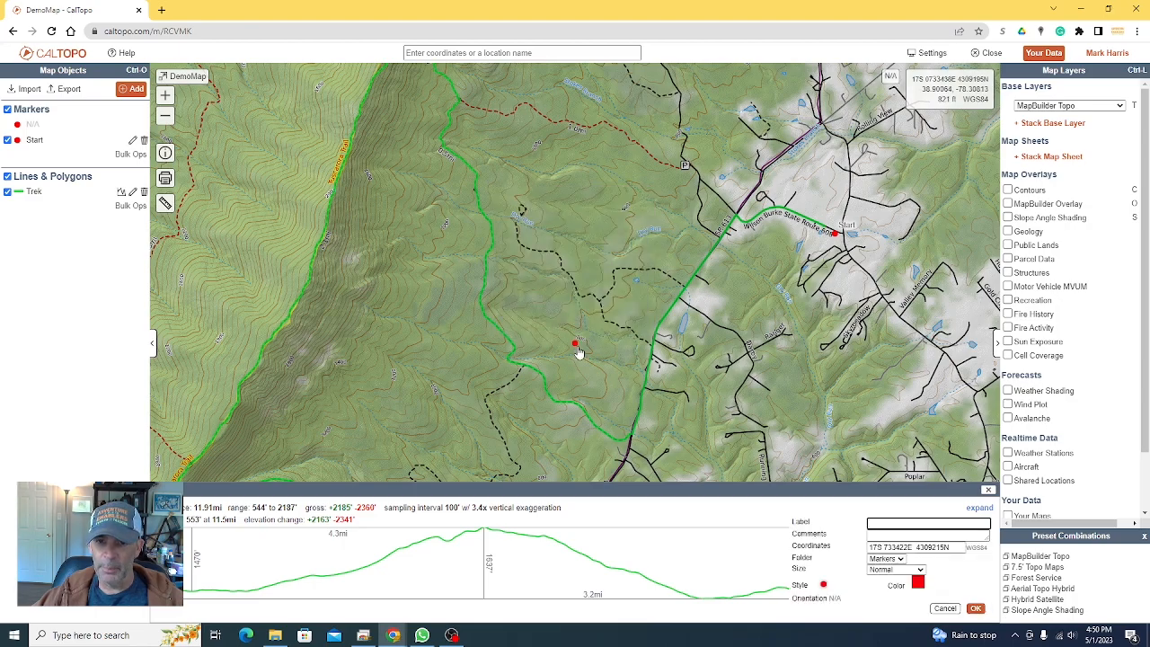
mouse_move(577, 346)
mouse_down()
mouse_move(573, 359)
mouse_move(488, 375)
mouse_move(484, 345)
mouse_up()
click(880, 524)
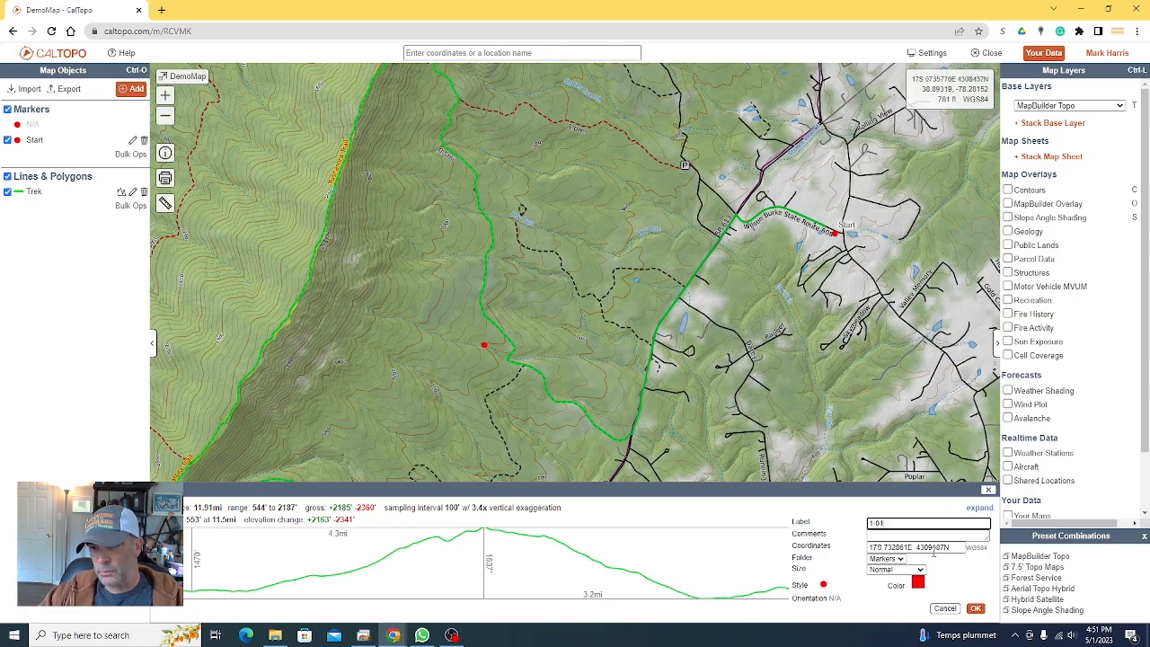
click(975, 608)
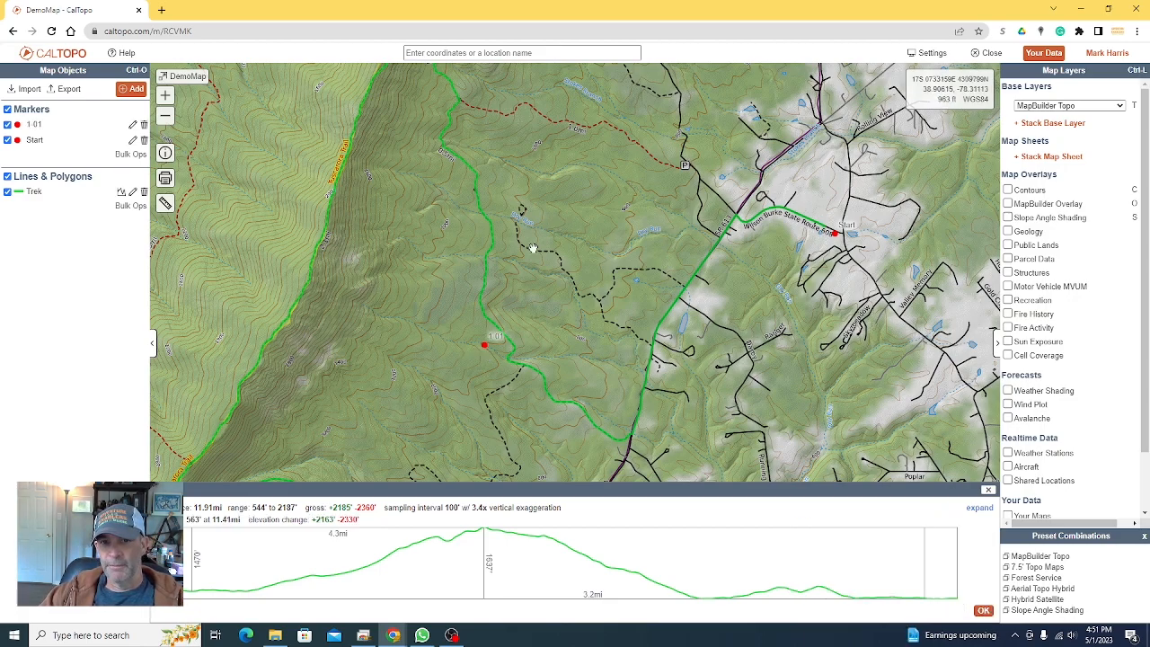
- Add a red marker labelled 1-02 between the ridge and the Trek line's eastern trail section
drag(534, 248, 617, 310)
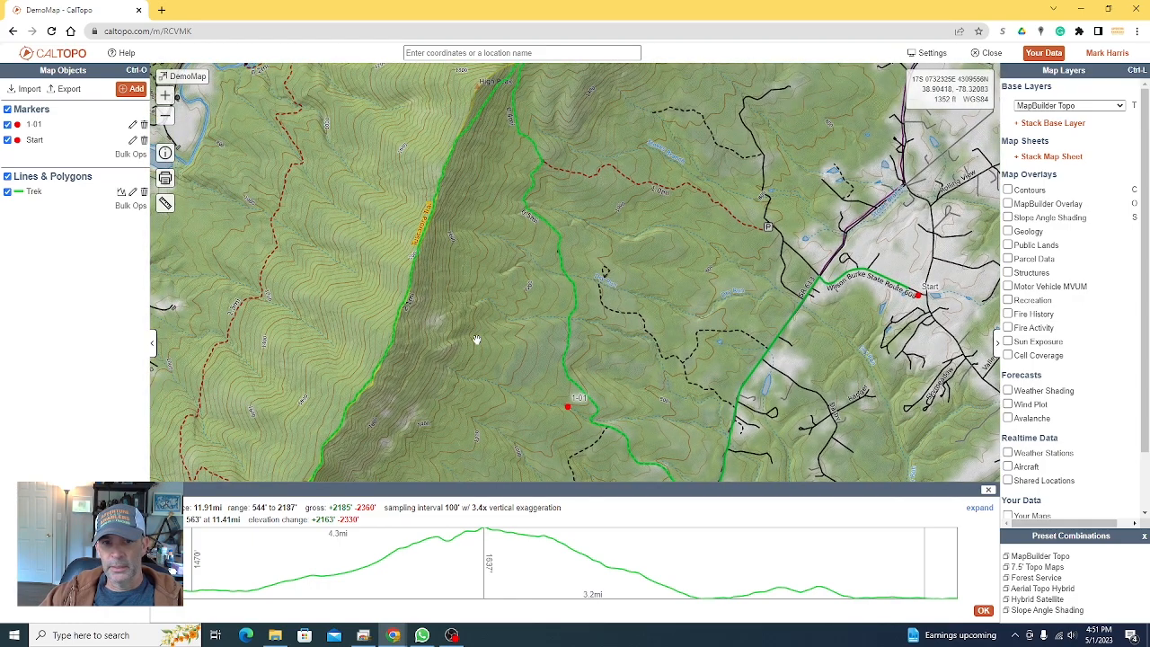
scroll(413, 303, up, 2)
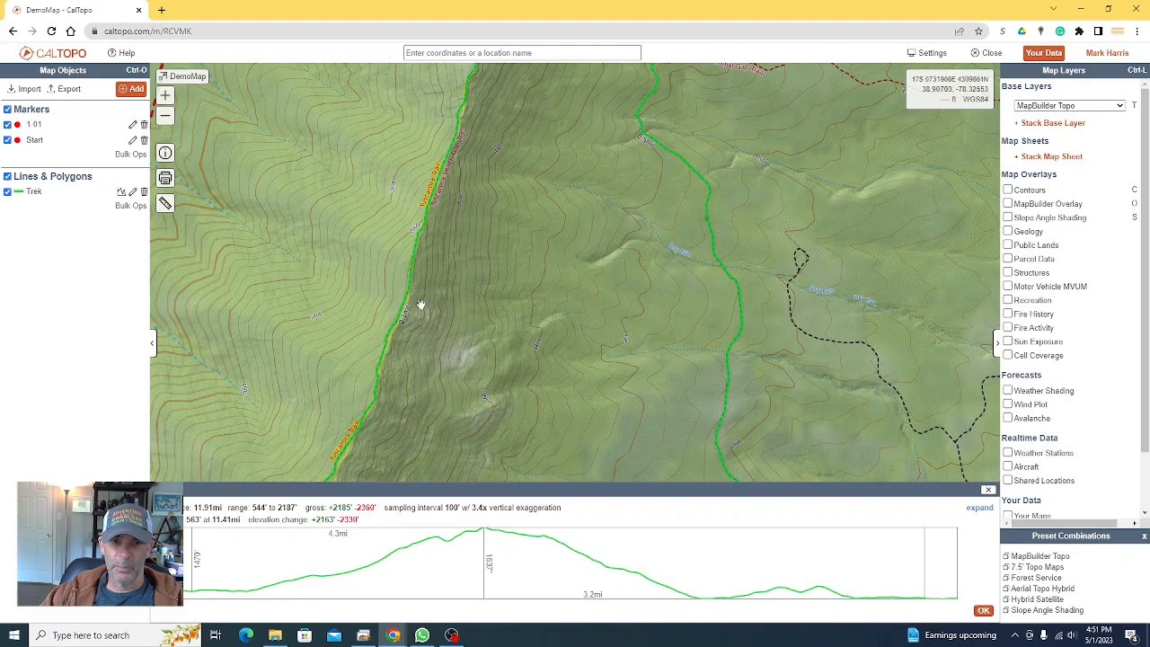
click(135, 95)
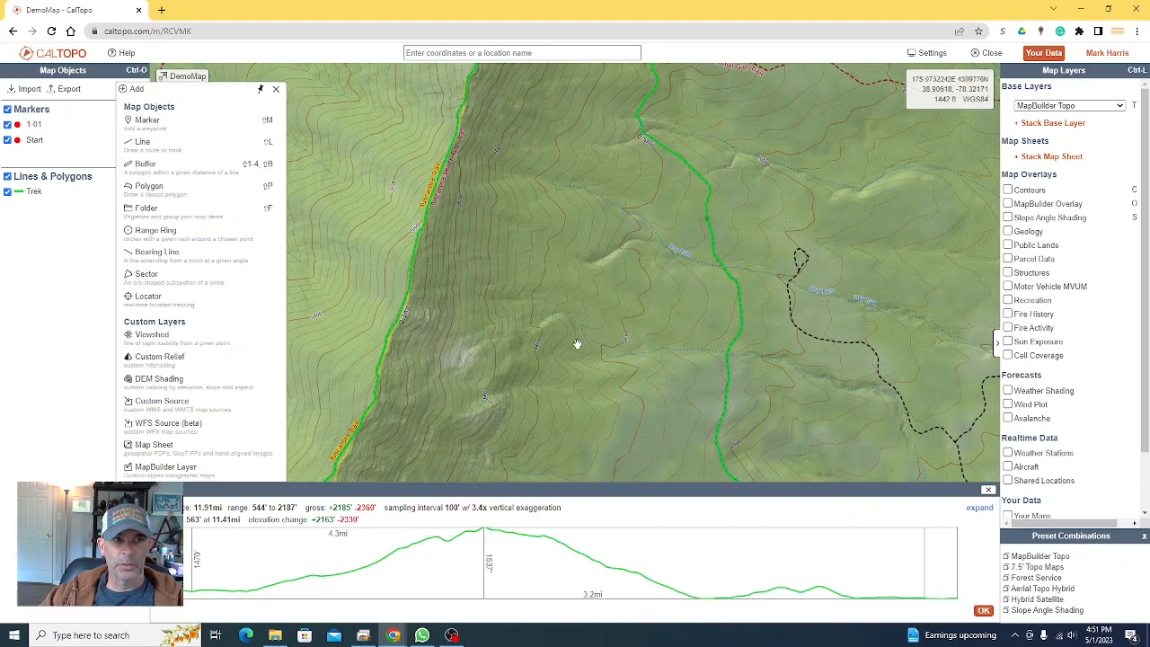
click(148, 122)
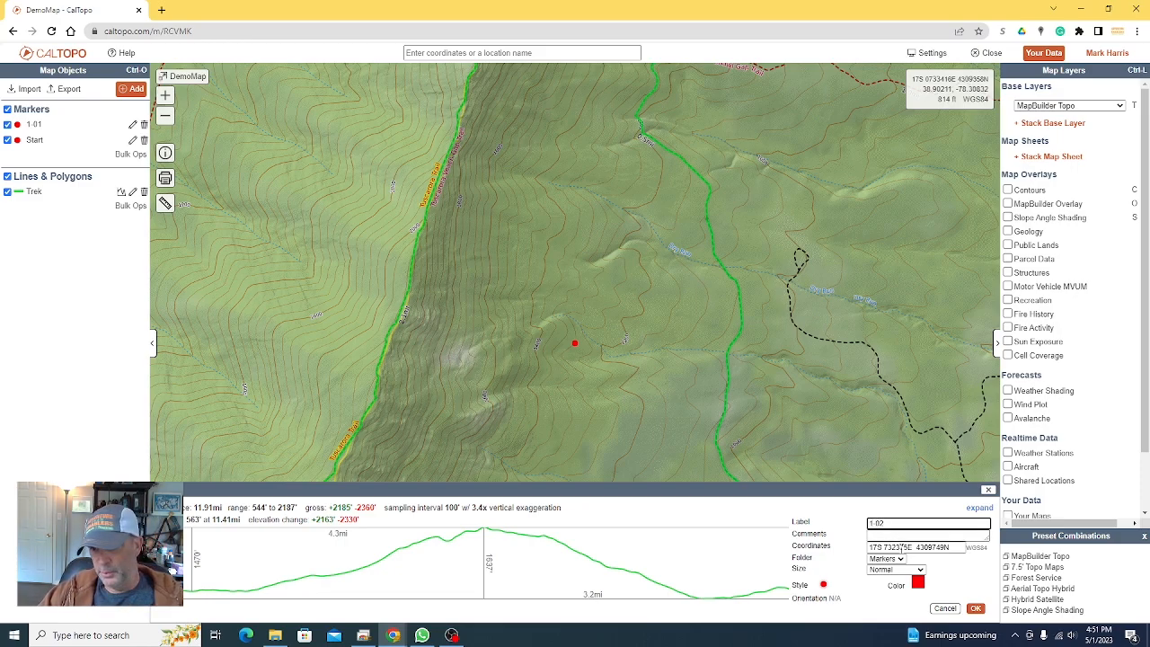
click(975, 608)
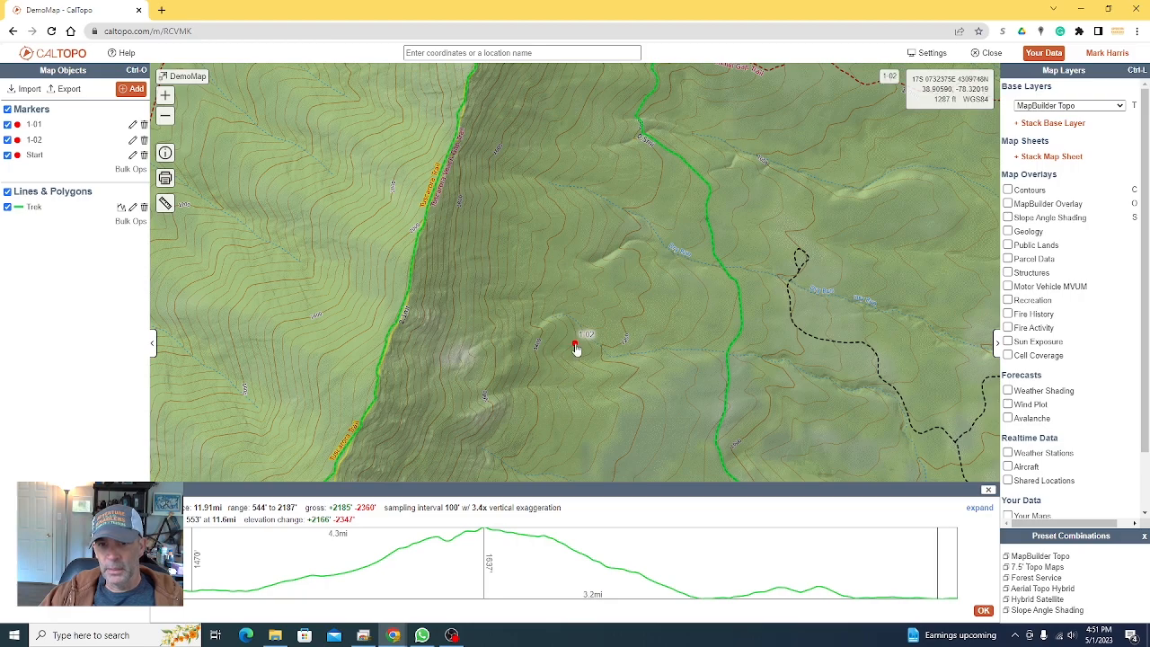
- Move marker 1-02 onto the Trek line where it follows the Tuscarora Trail along the ridge, and save it
click(575, 345)
click(583, 404)
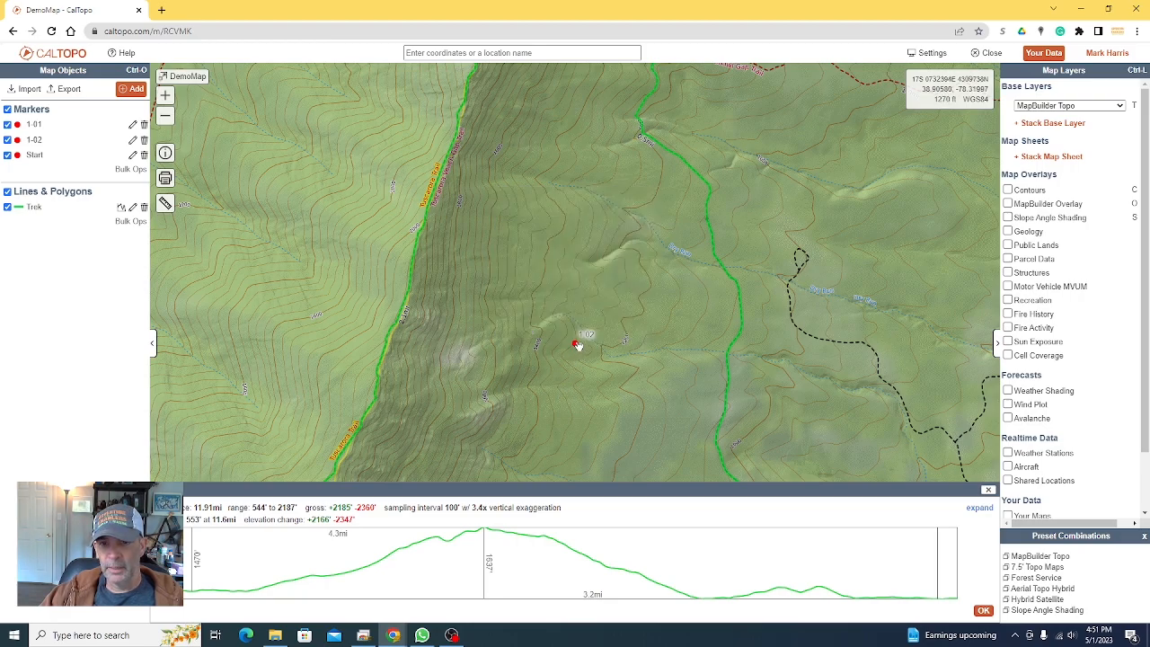
click(575, 342)
click(520, 279)
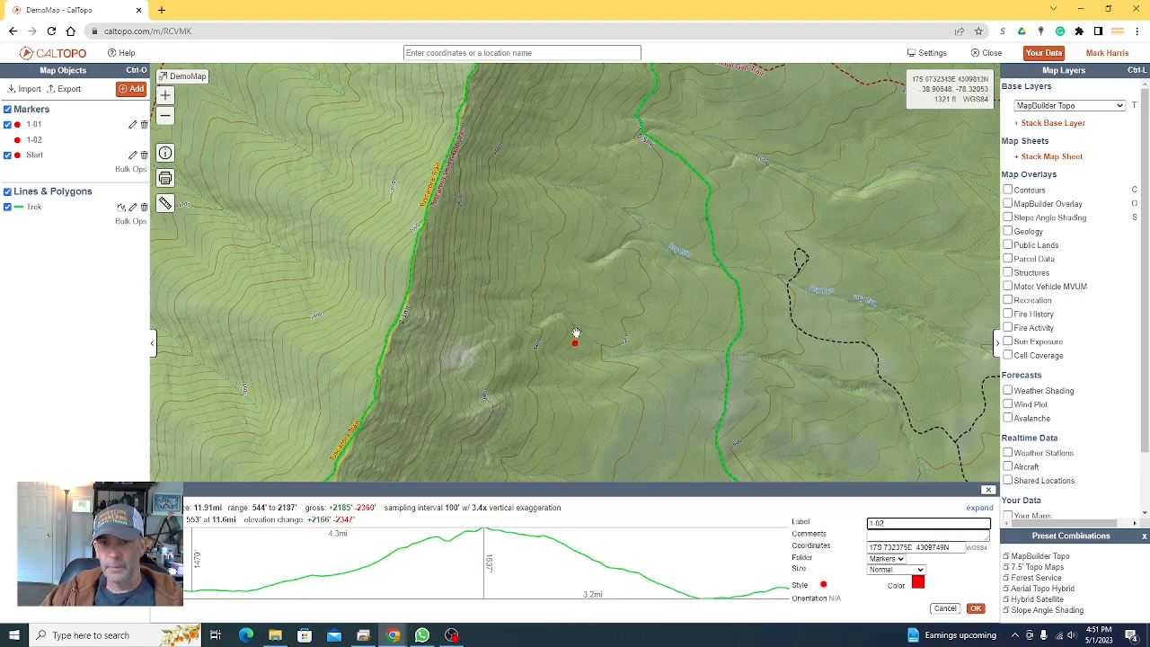
mouse_move(576, 342)
mouse_down()
mouse_move(435, 236)
mouse_move(411, 315)
mouse_move(402, 313)
mouse_up()
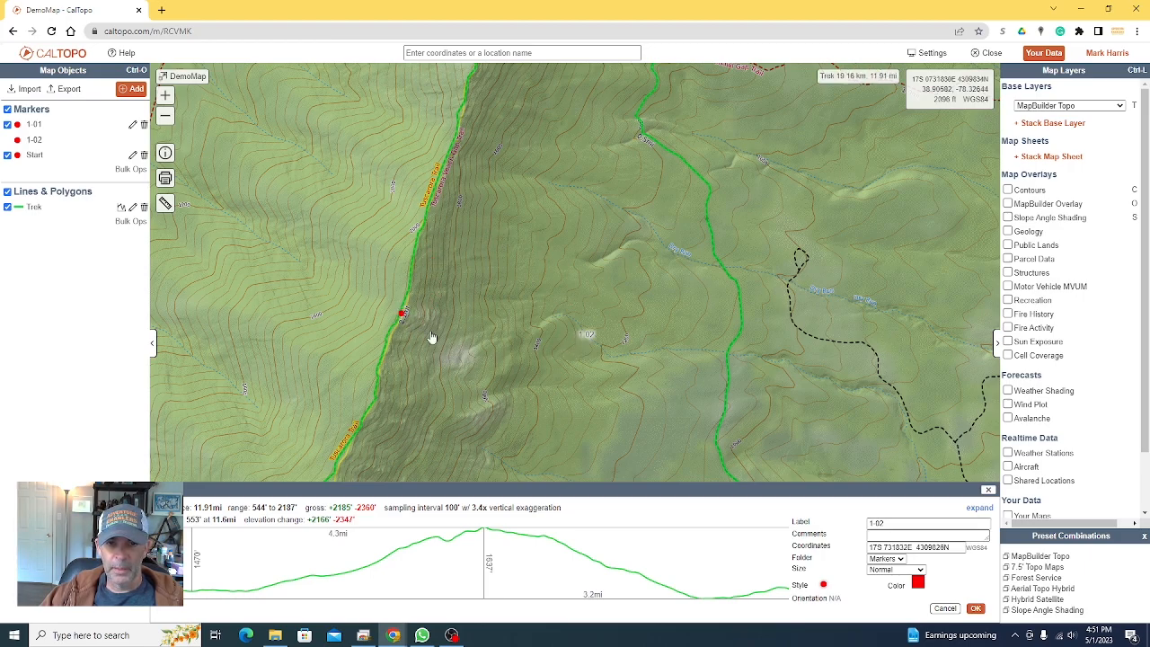
click(976, 610)
scroll(578, 279, down, 1)
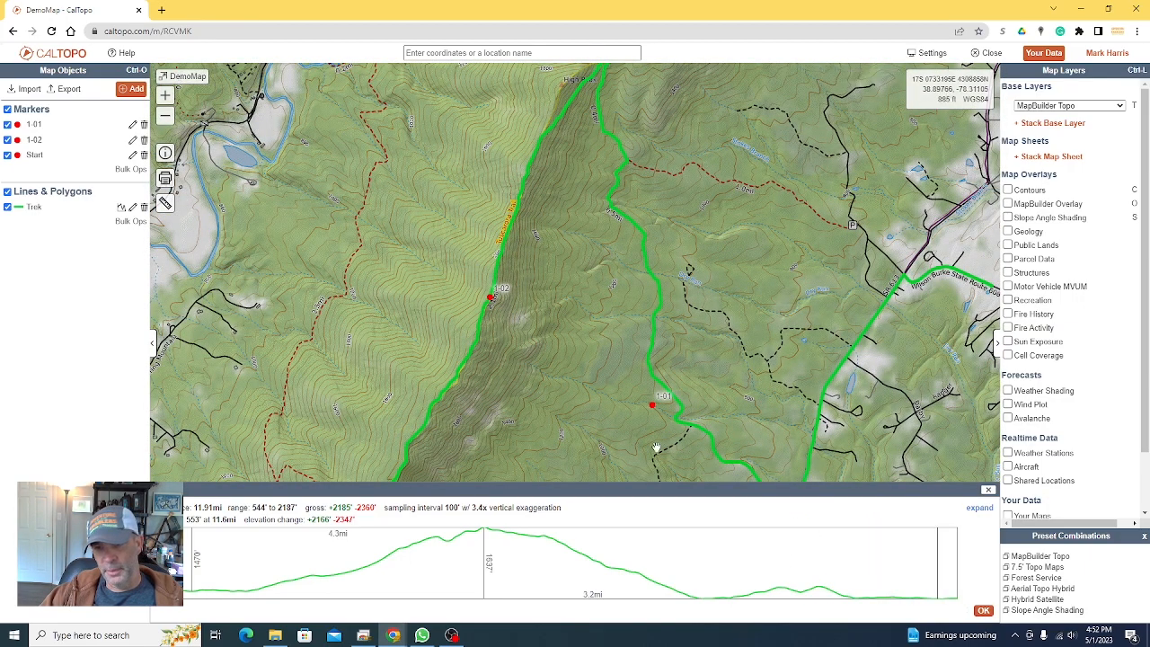
drag(600, 418, 629, 366)
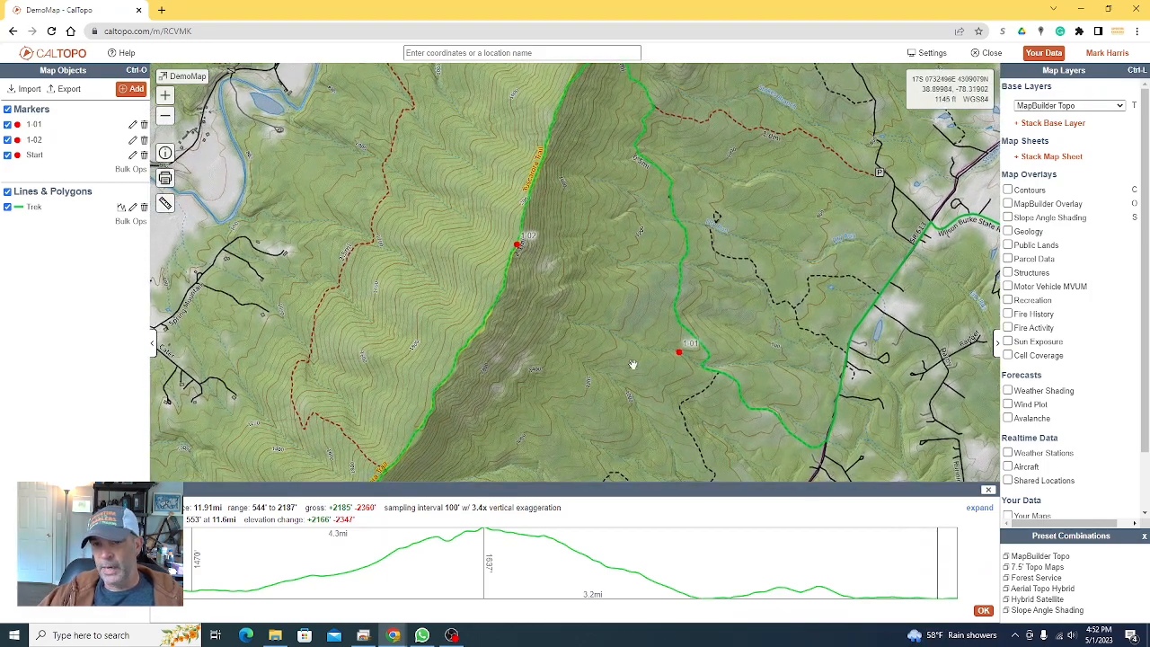
drag(605, 154, 586, 205)
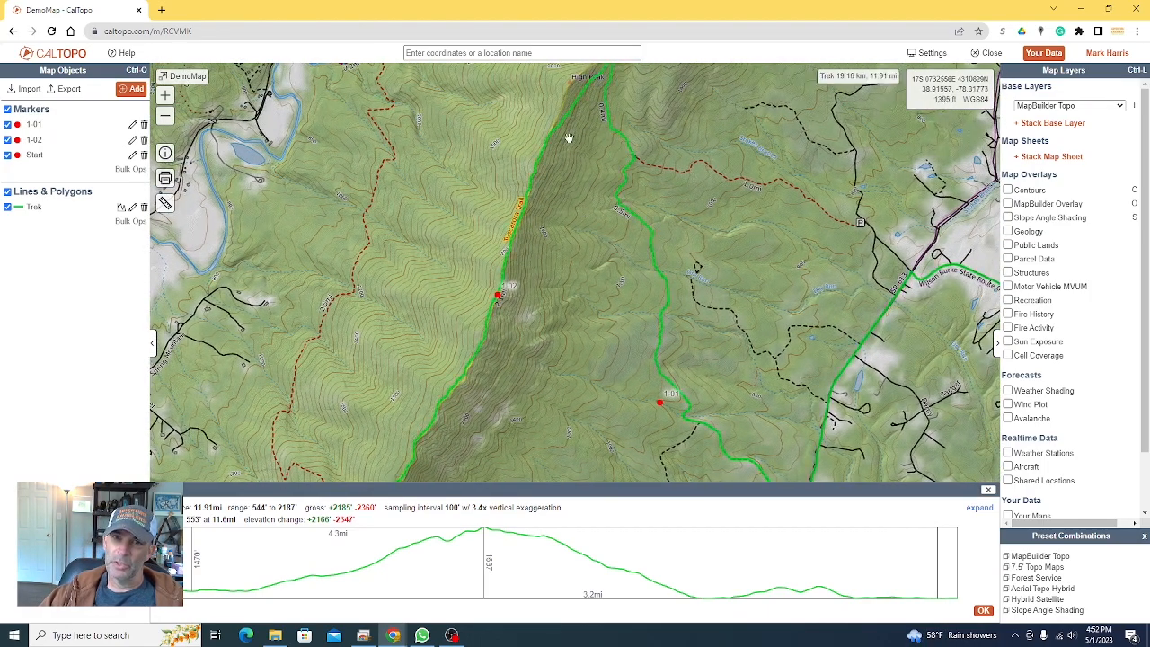
- Examine the Trek line around markers 1-01 and 1-02, including the terrain between the ridge and the eastern trail section
drag(566, 390, 557, 249)
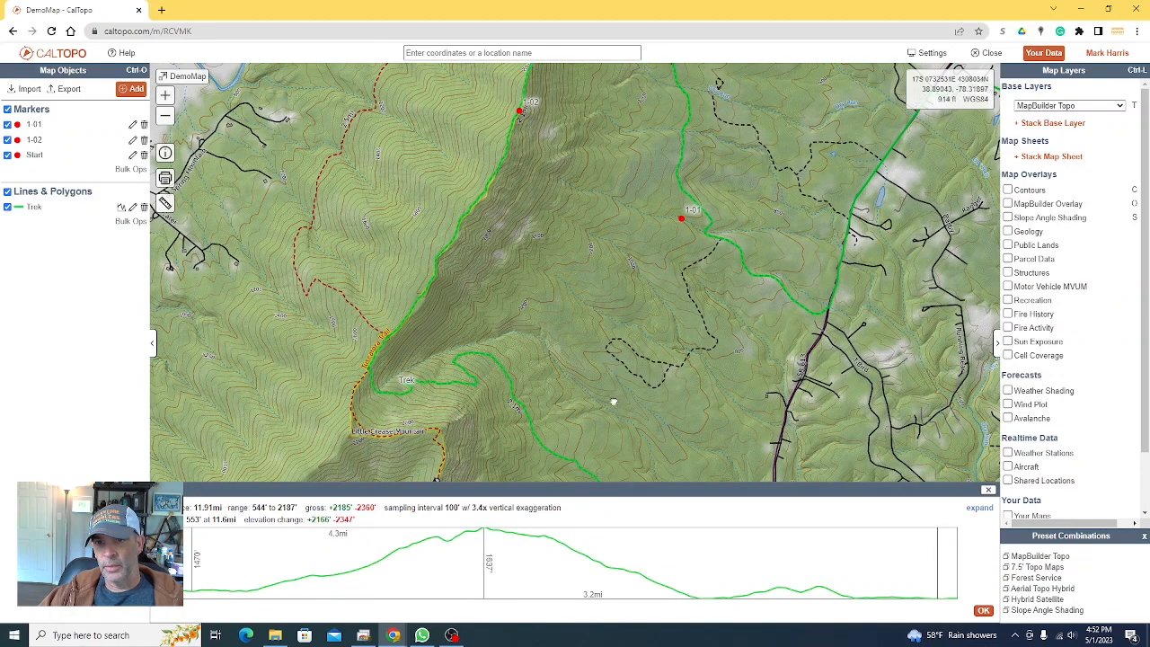
drag(616, 400, 572, 364)
drag(579, 282, 564, 434)
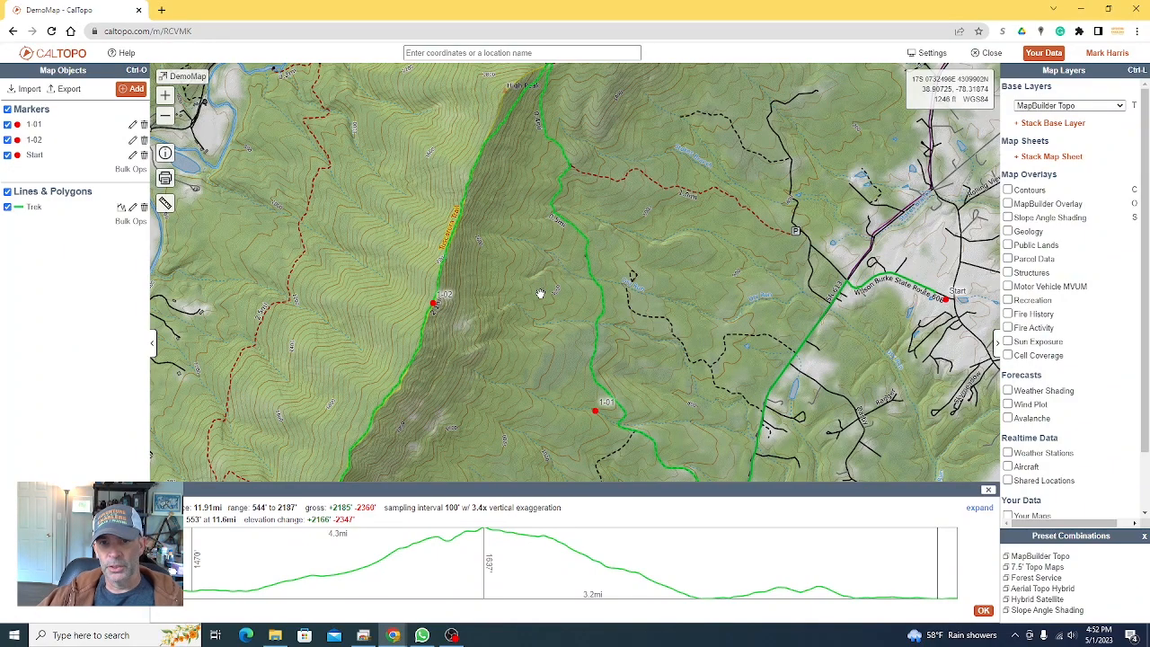
drag(534, 299, 527, 326)
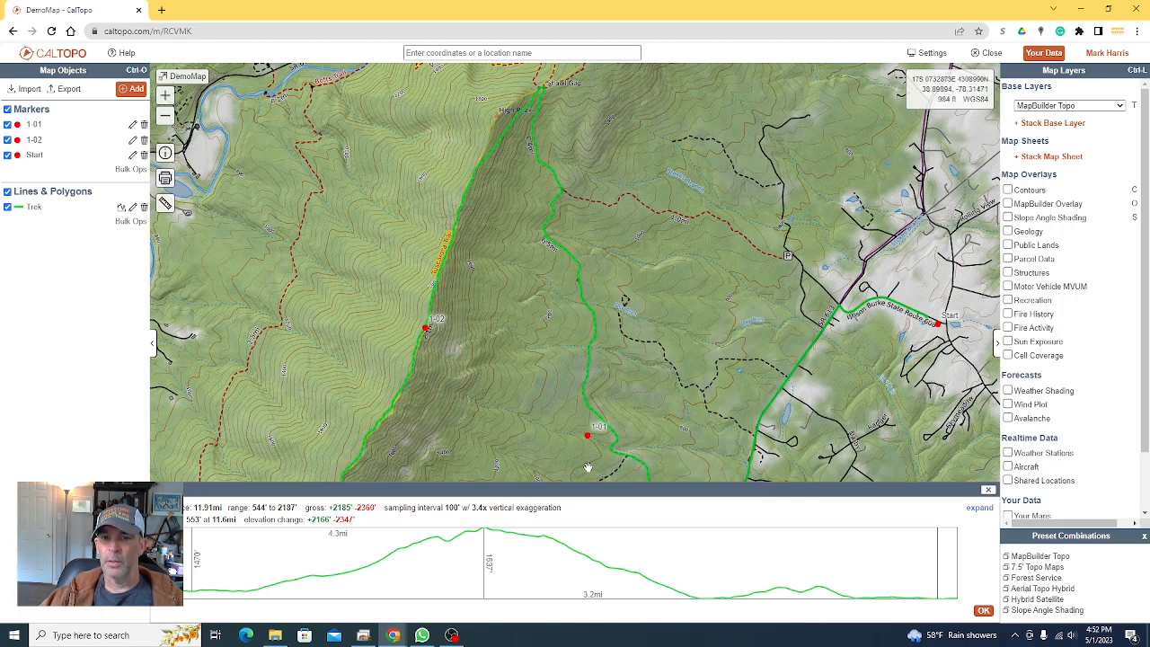
drag(589, 463, 588, 438)
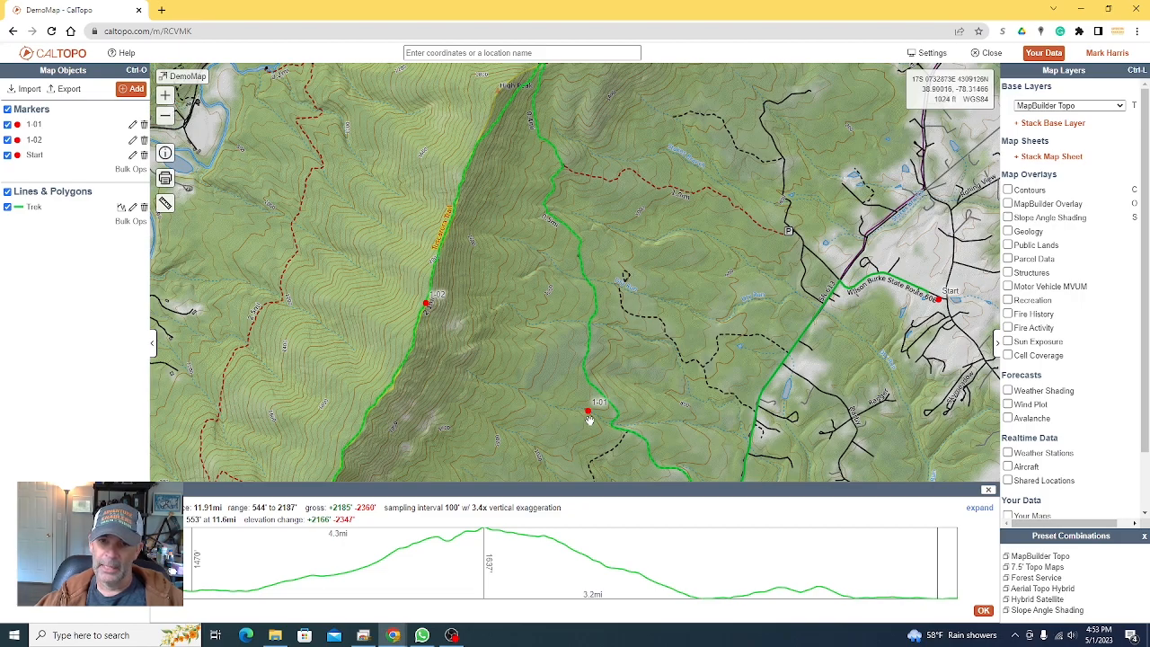
scroll(589, 429, up, 2)
scroll(555, 404, up, 3)
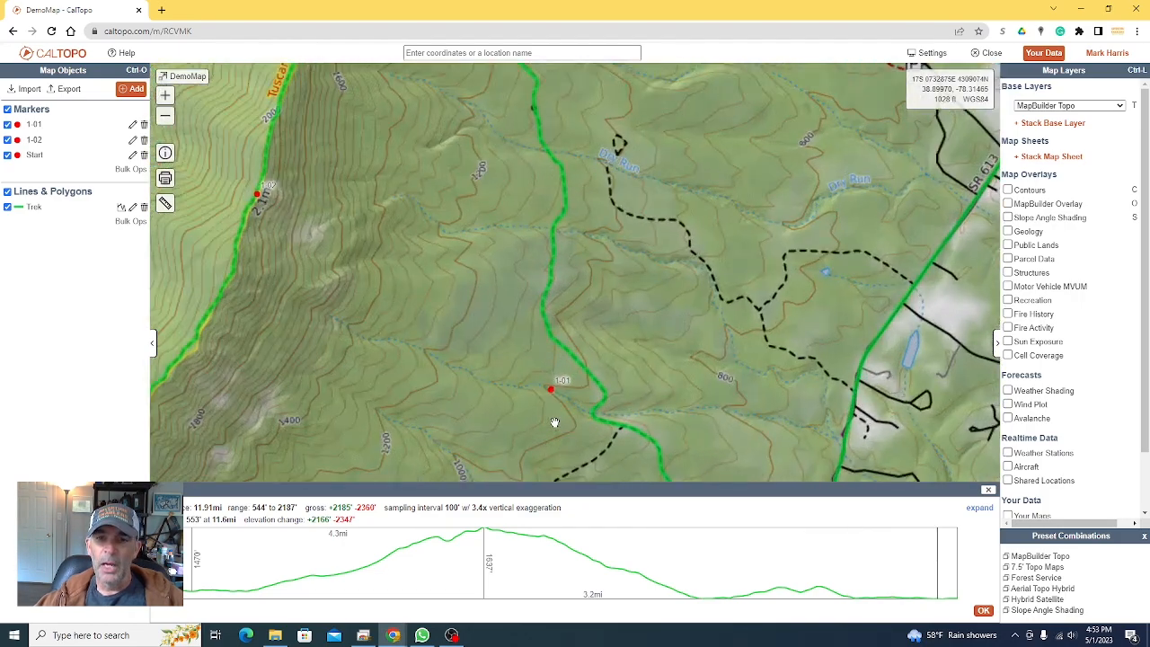
drag(555, 372, 512, 390)
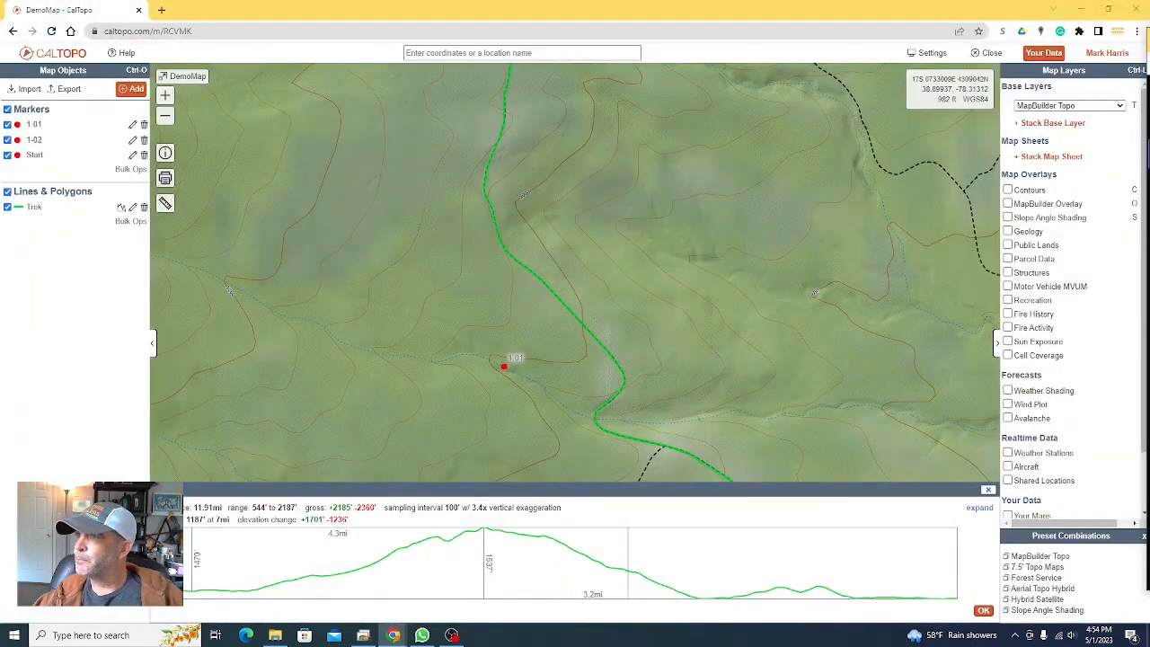
- Show the Teams meeting window with the phone's view of DemoMap, and move it aside to uncover marker 1-01 on the desktop map
drag(1148, 13, 583, 16)
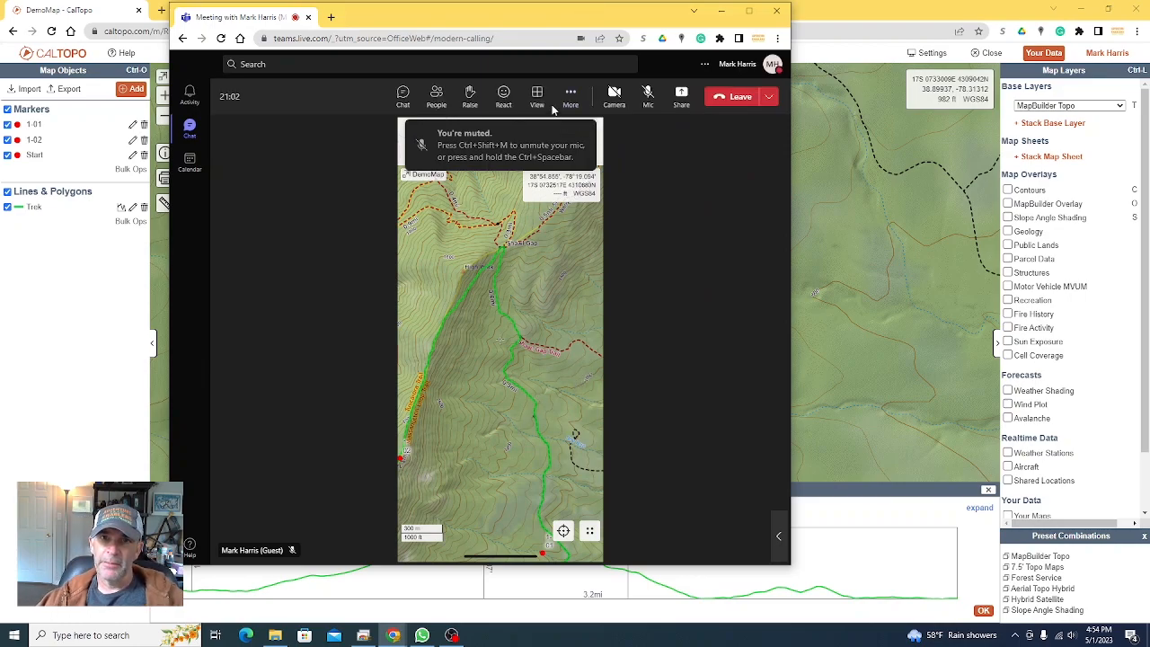
drag(589, 22, 743, 34)
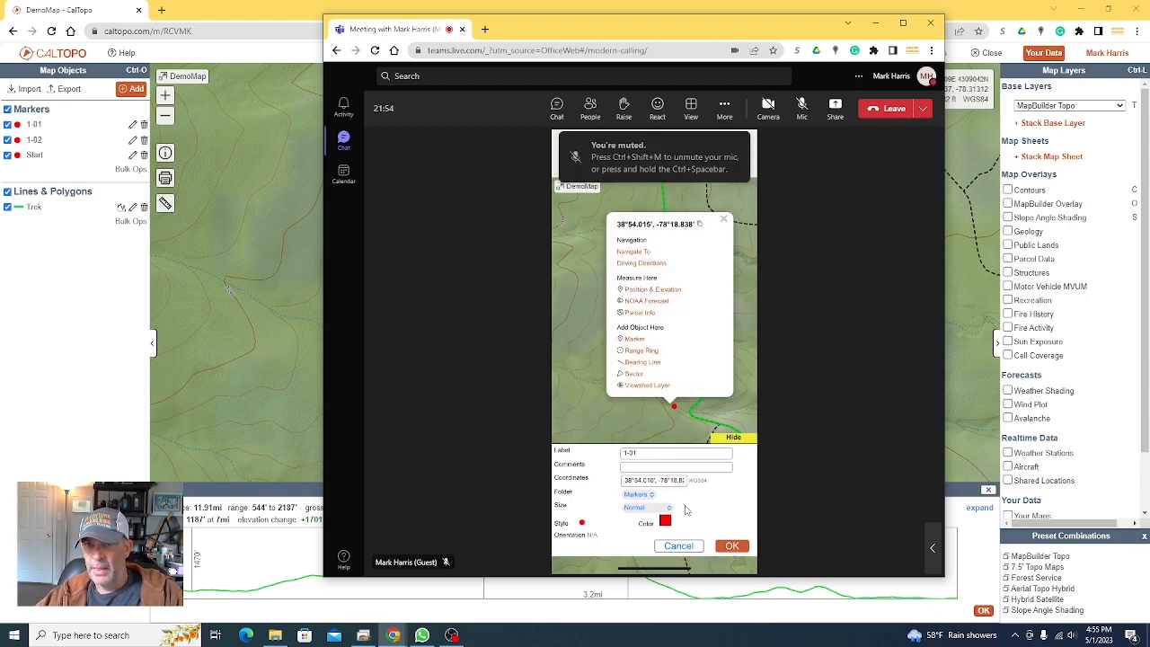
drag(552, 36, 773, 41)
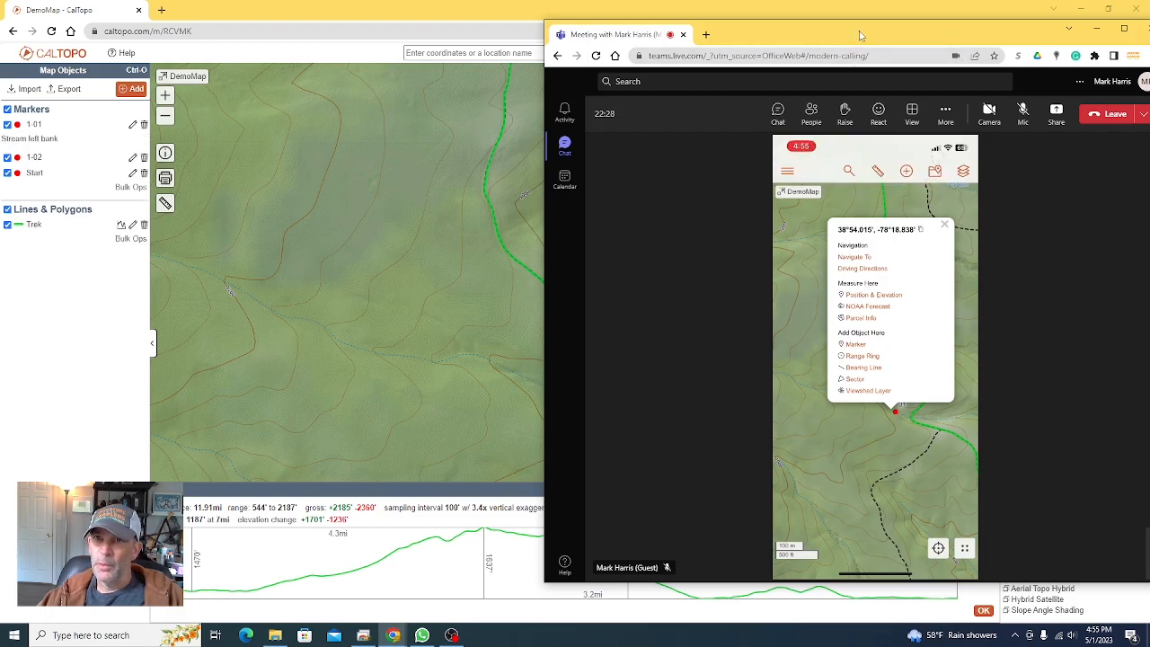
drag(736, 38, 855, 39)
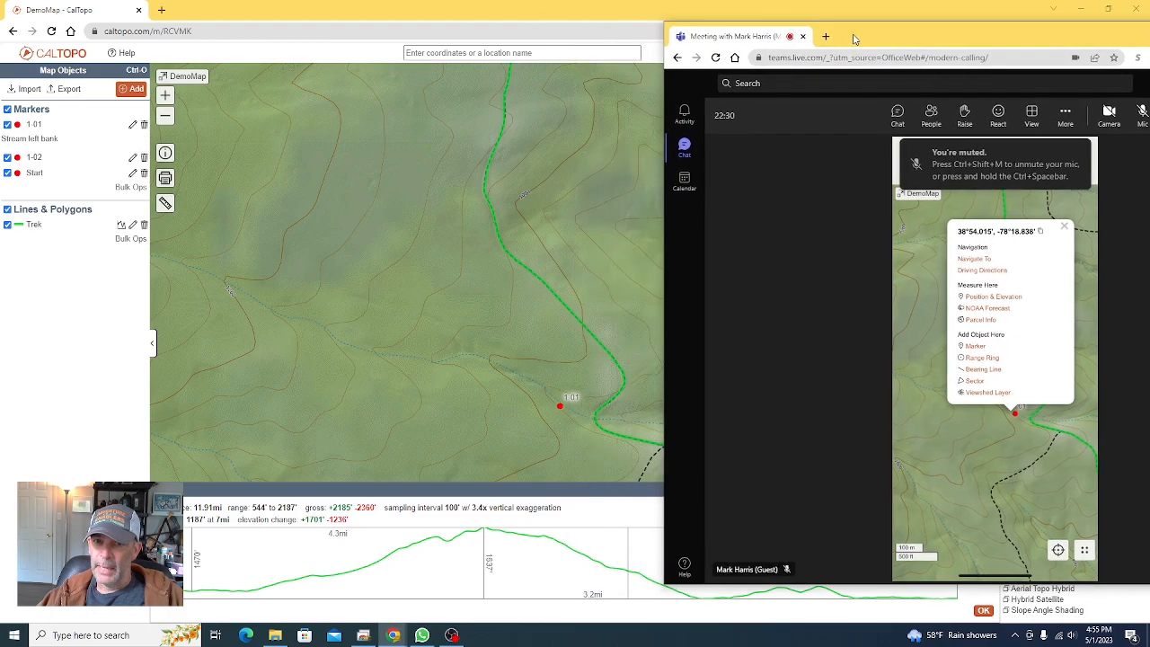
- Return to the desktop map, open marker 1-01's details, highlight its comment text and close the details
click(526, 351)
drag(526, 351, 514, 332)
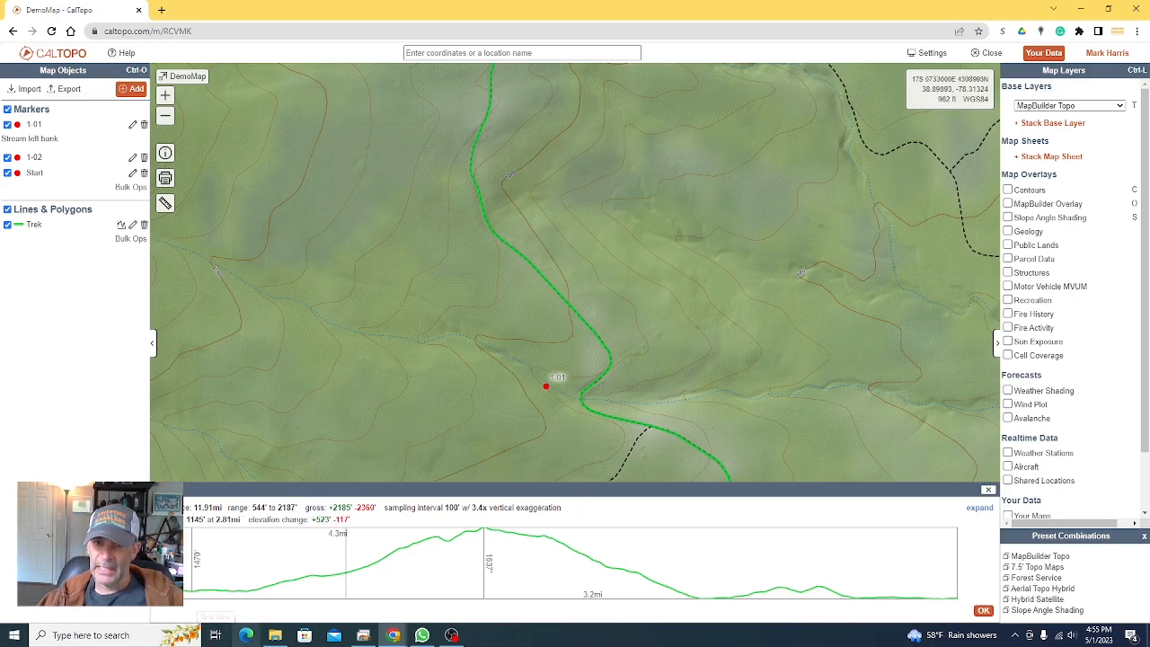
click(546, 389)
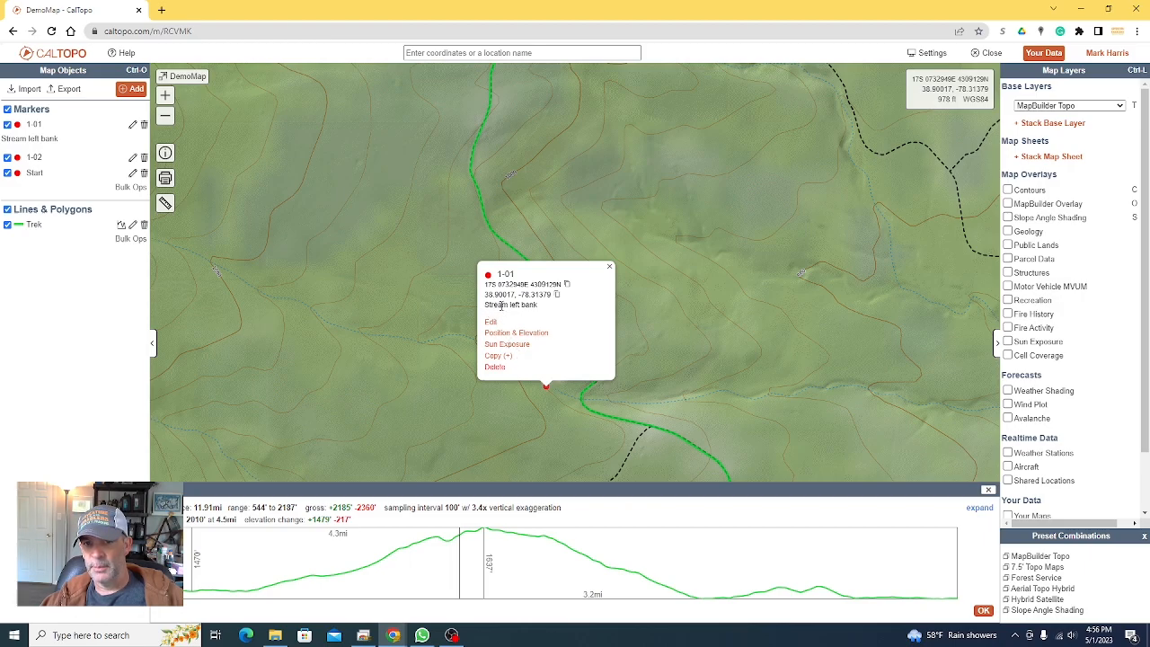
drag(544, 307, 485, 307)
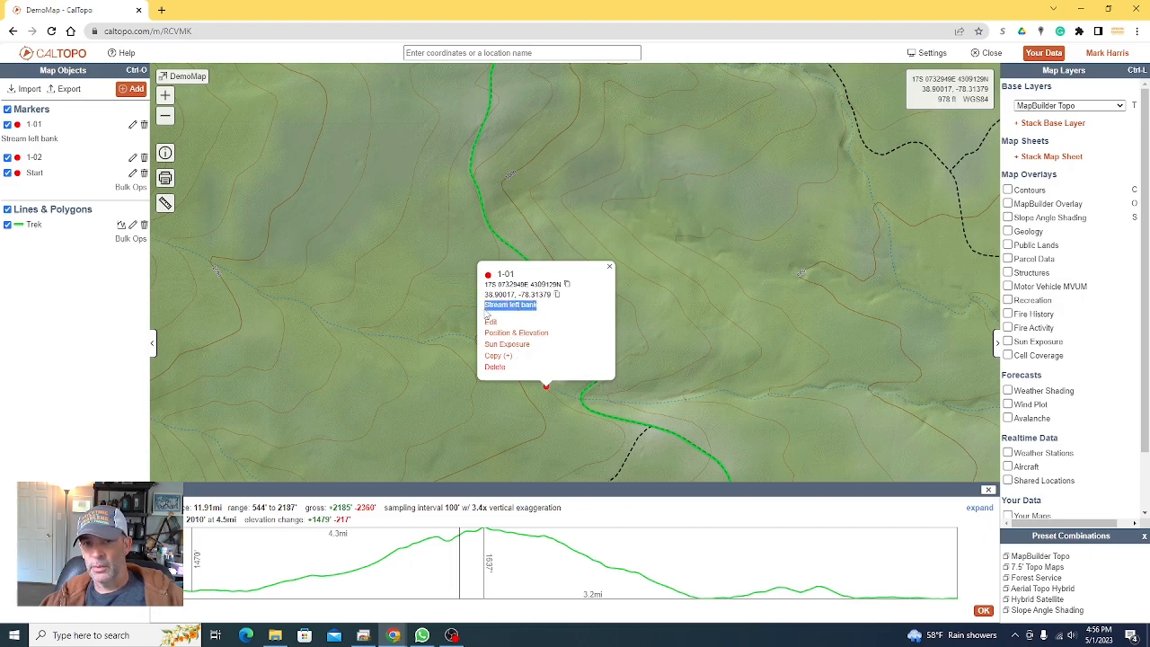
click(669, 347)
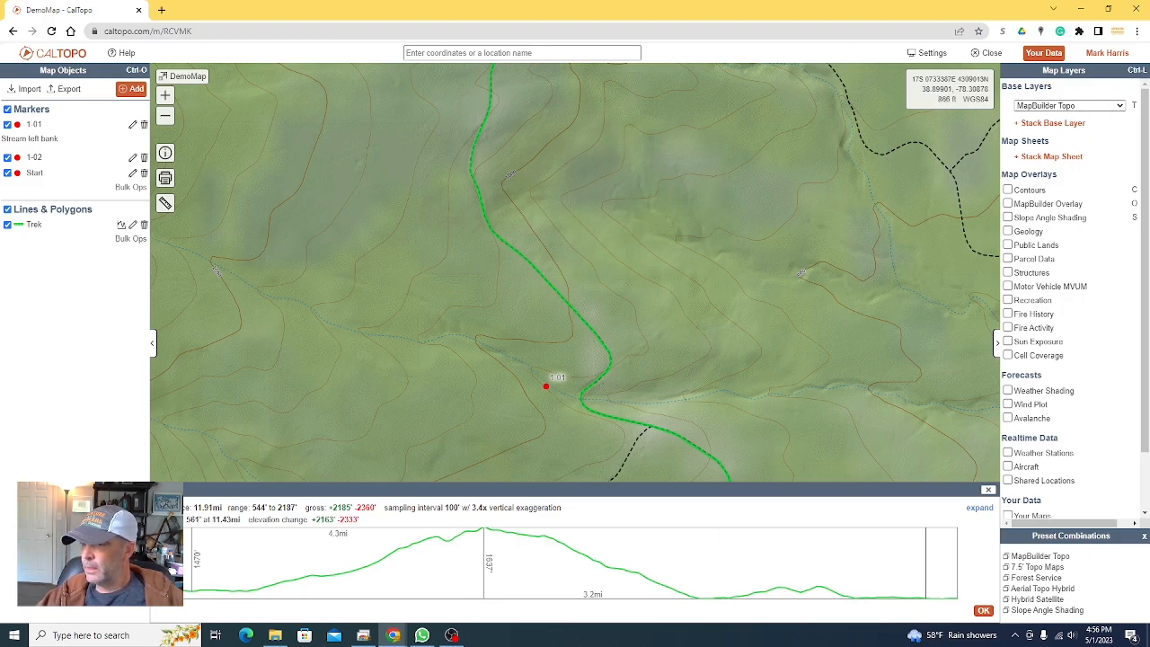
- Switch back to the Teams meeting window to view marker 1-01 on the phone's map, and minimise the window
key(alt+Tab)
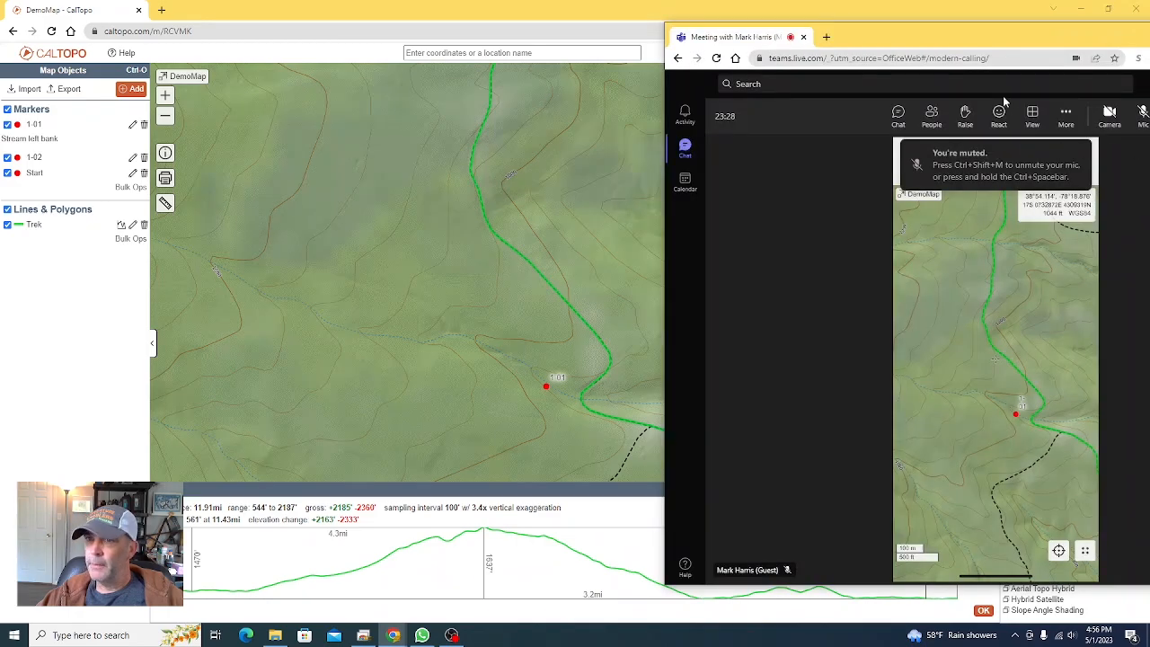
drag(1022, 36, 644, 36)
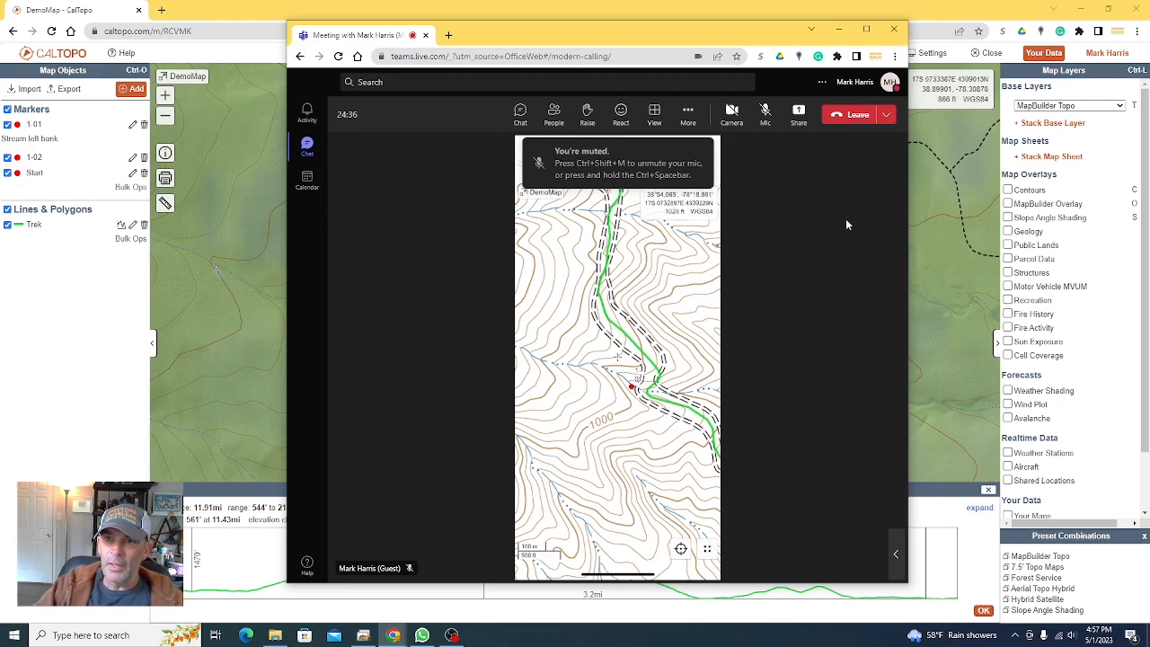
drag(617, 40, 776, 48)
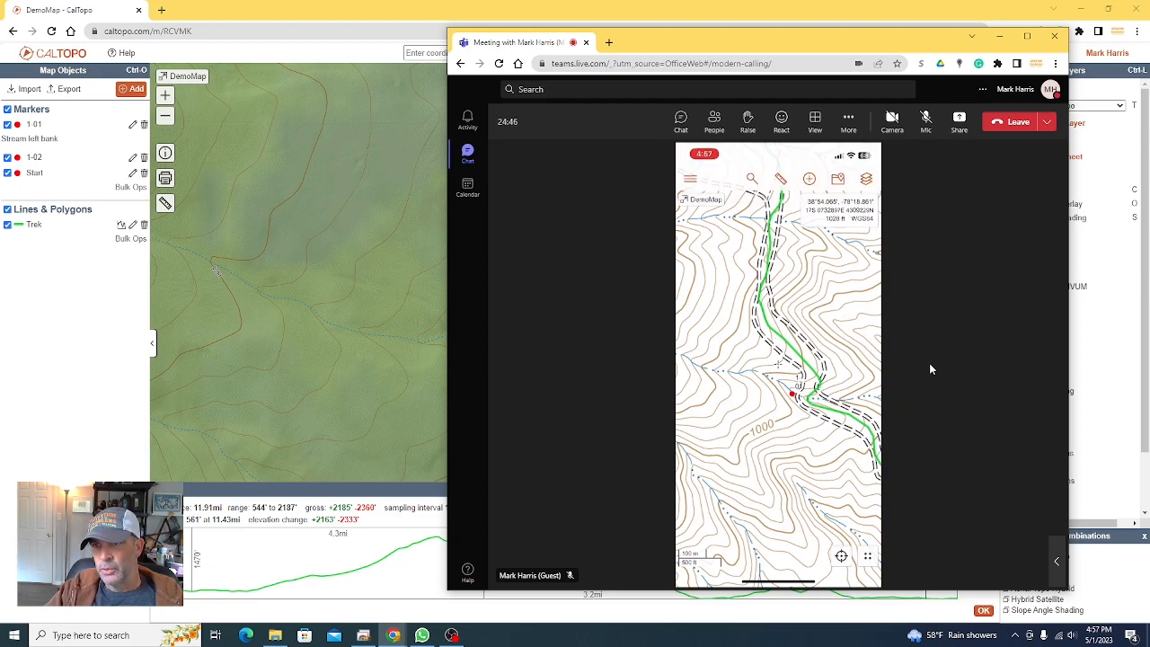
click(1000, 37)
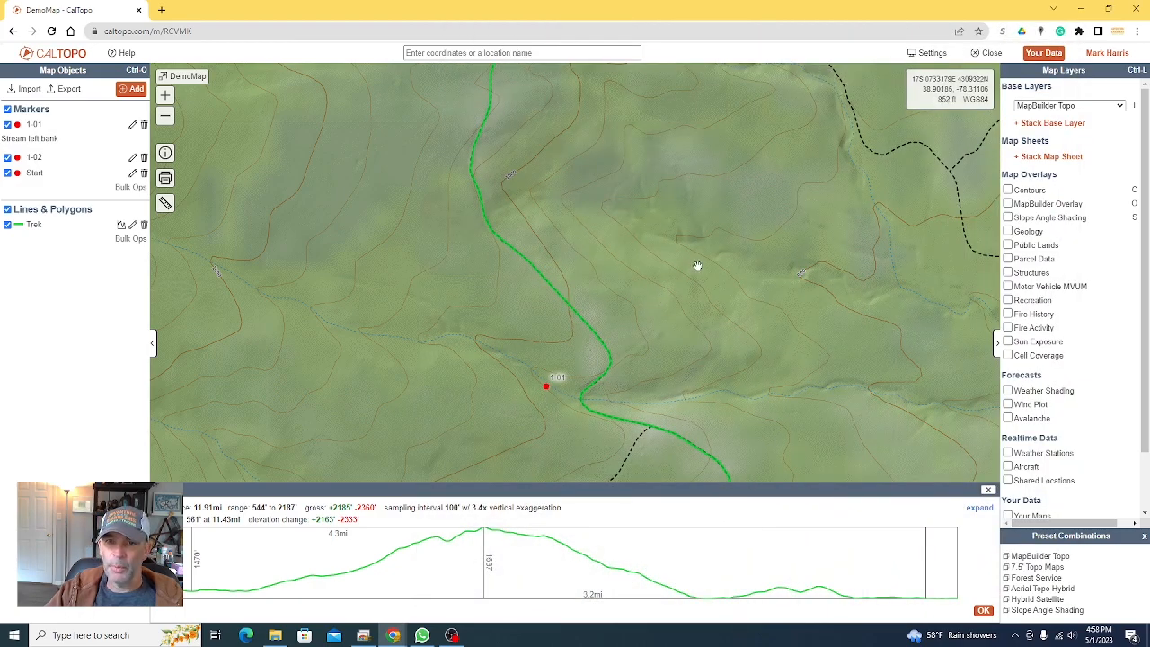
- Import the whole Set folder, all markers and all shapes from Epic_2023.json in the MapDemo folder into the map
scroll(699, 266, down, 1)
drag(680, 269, 629, 274)
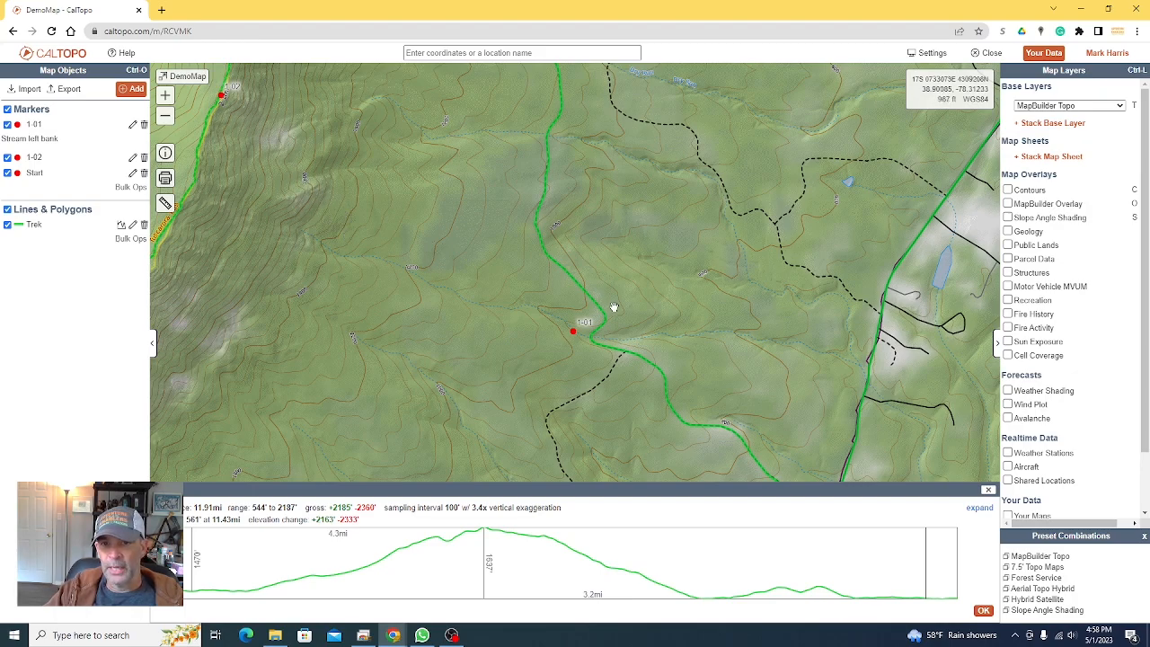
click(28, 89)
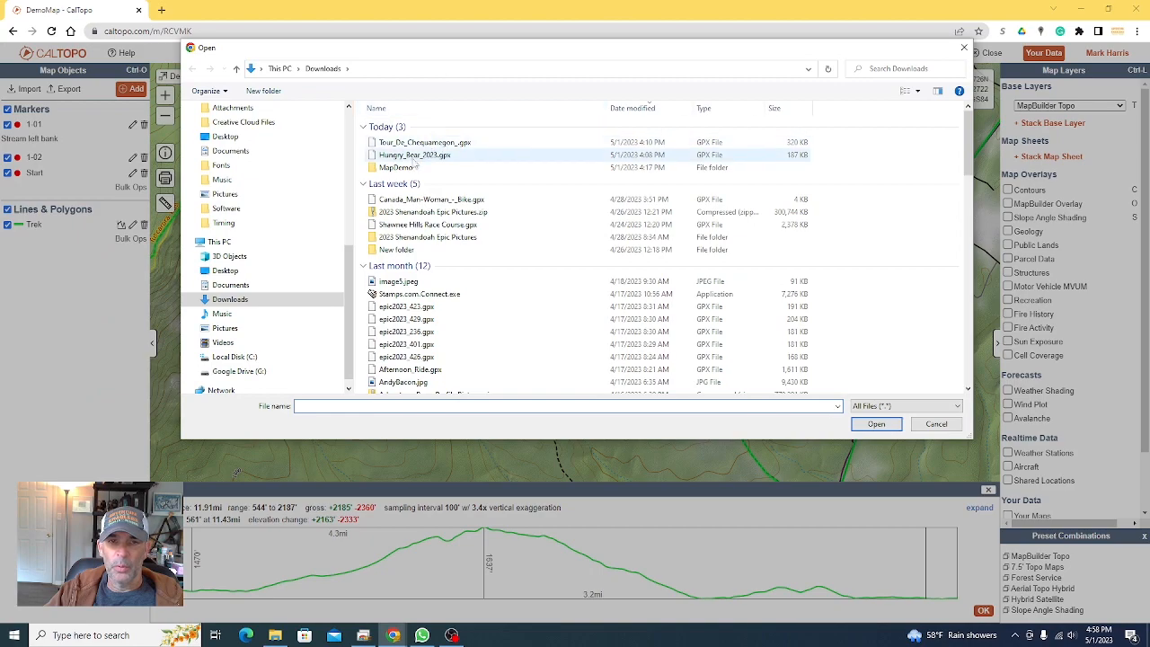
double_click(451, 167)
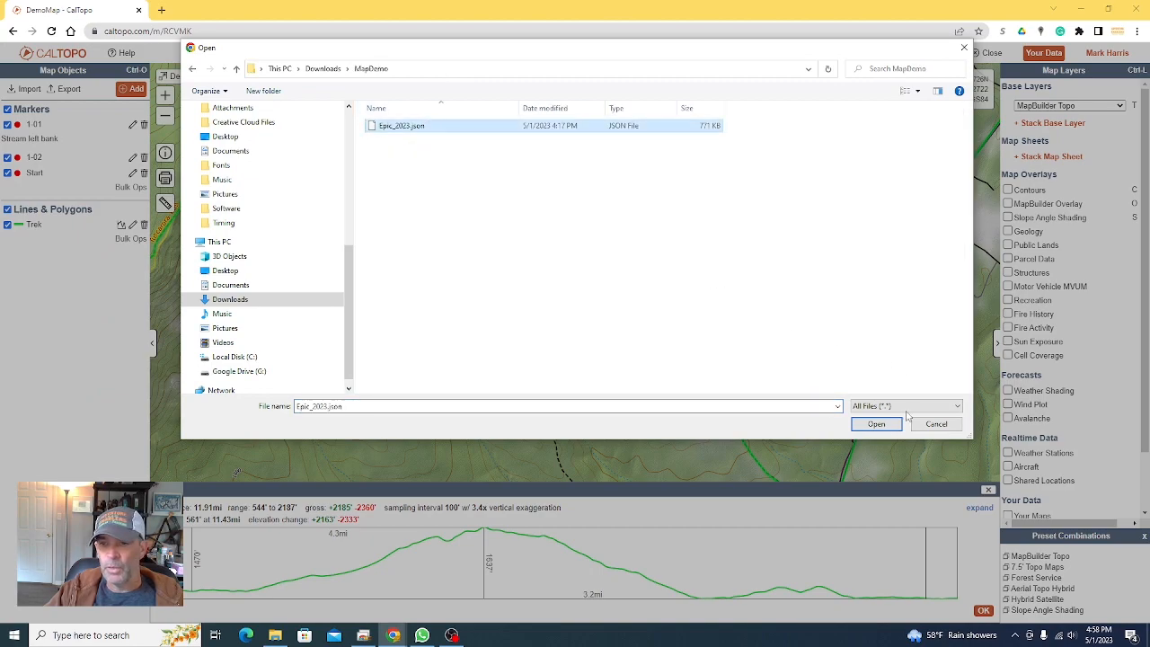
click(876, 423)
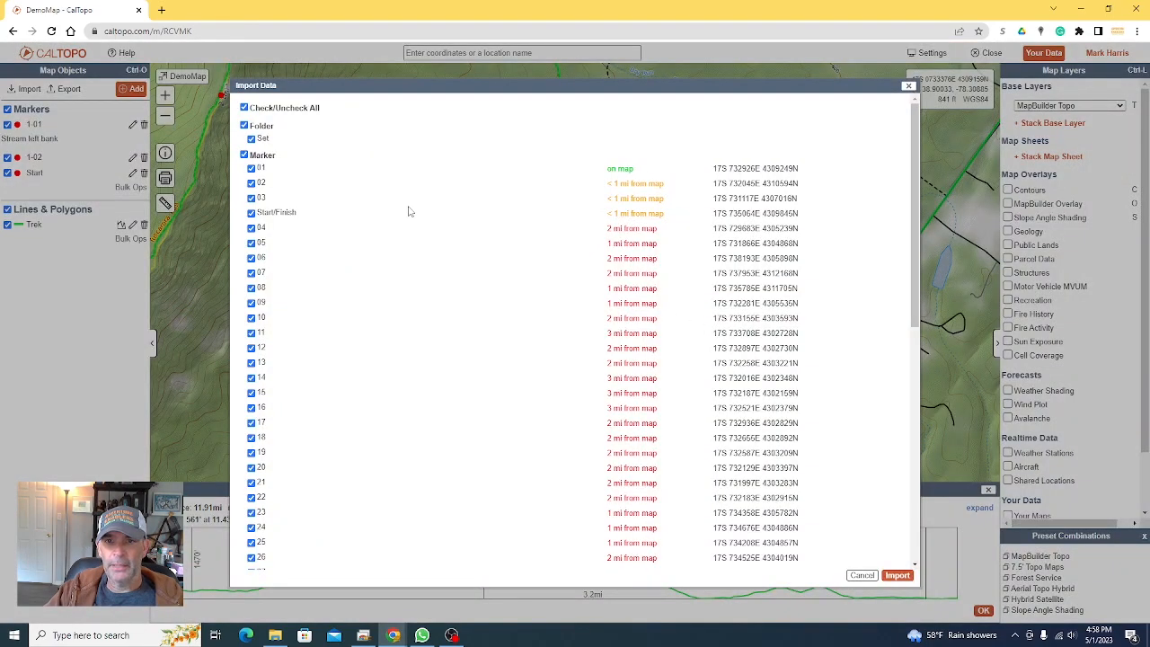
scroll(331, 431, down, 10)
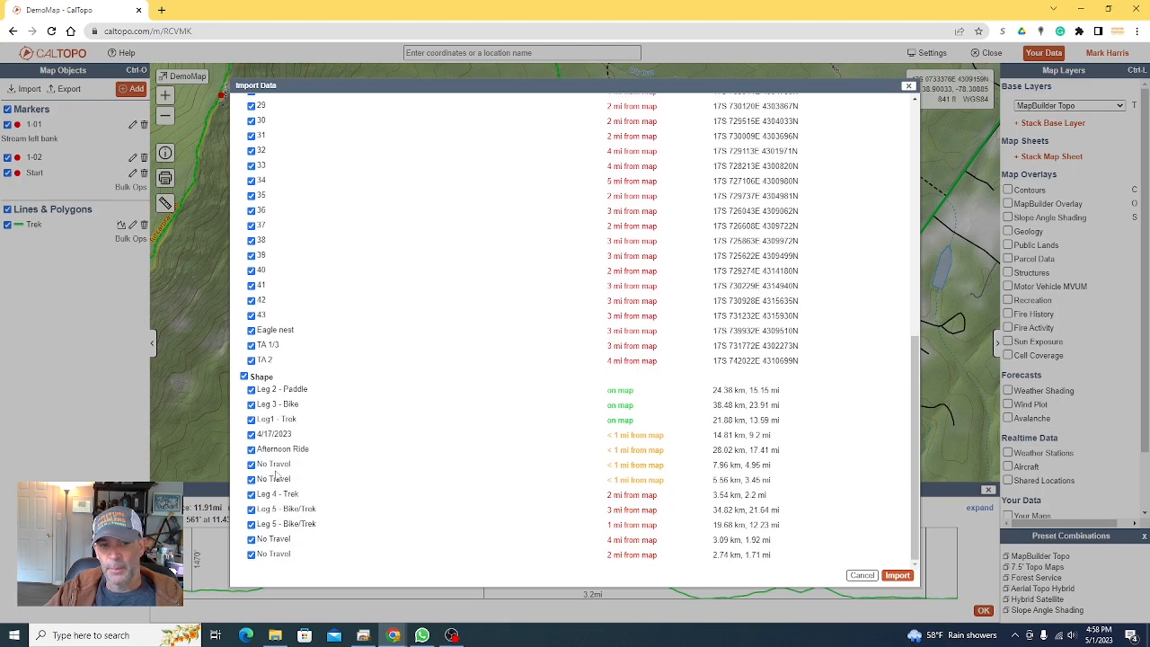
click(898, 575)
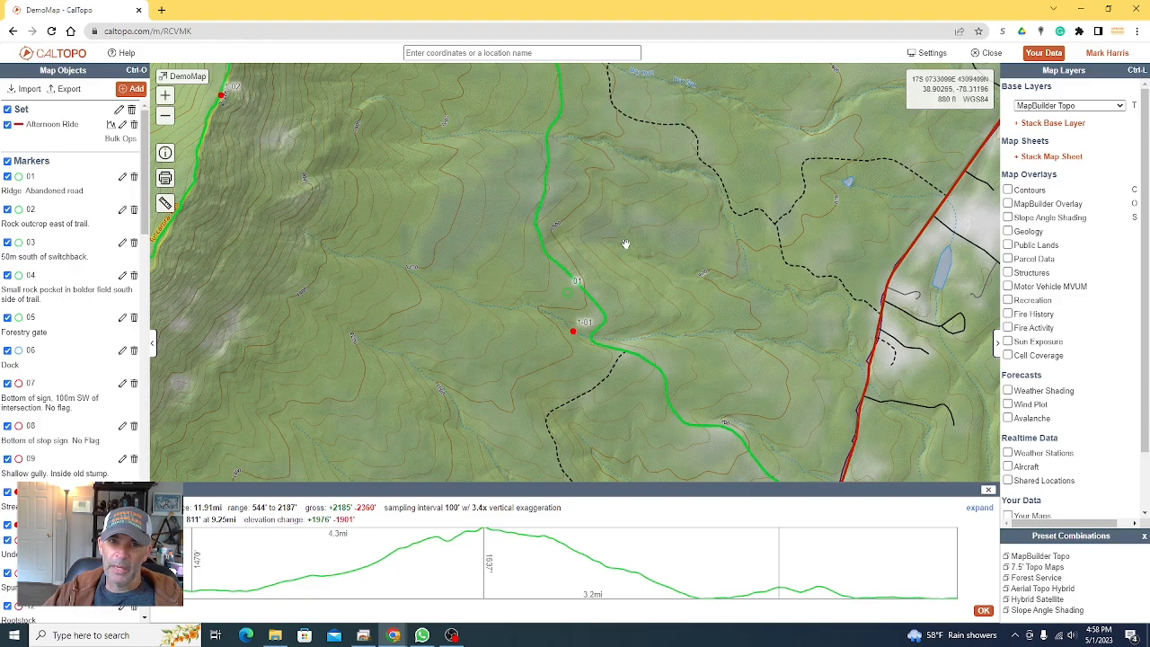
- Examine the imported race course across the whole map, including the trek, paddle and bike legs, checkpoints and No Travel routes
scroll(629, 246, down, 4)
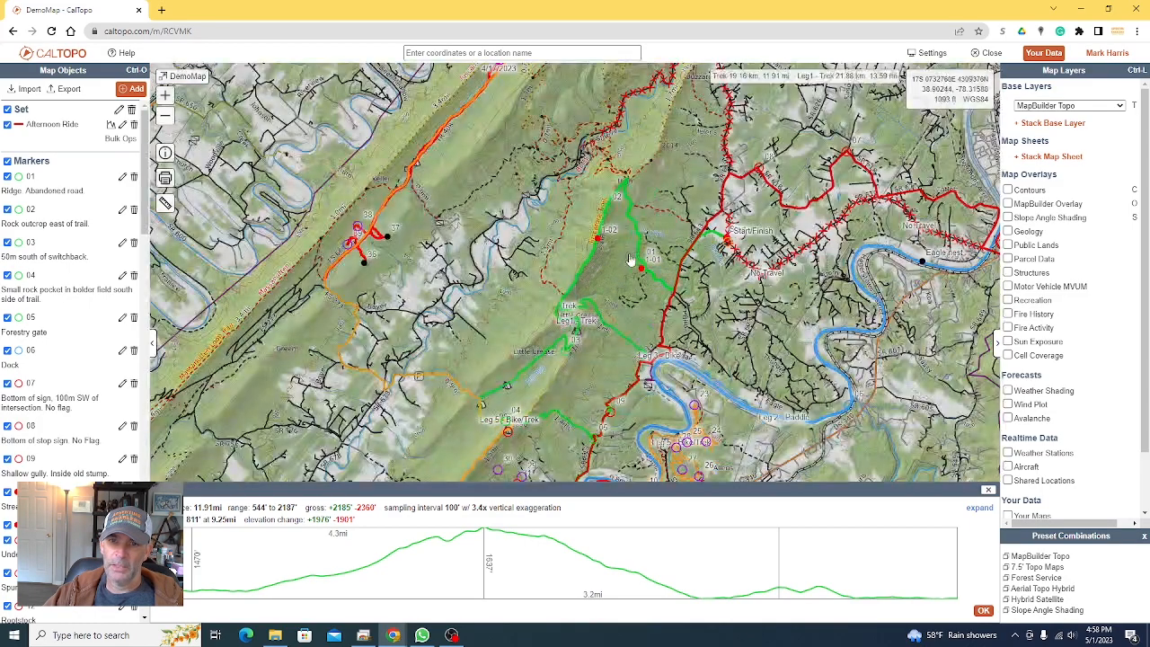
drag(661, 224, 577, 294)
drag(403, 355, 480, 286)
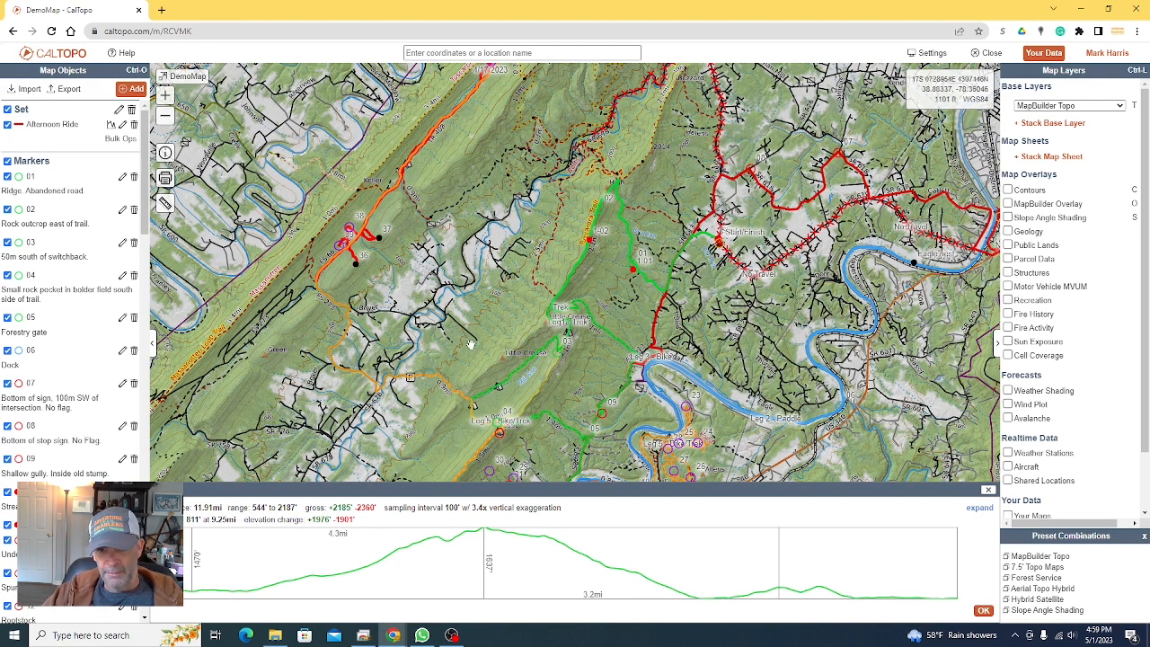
drag(475, 350, 473, 241)
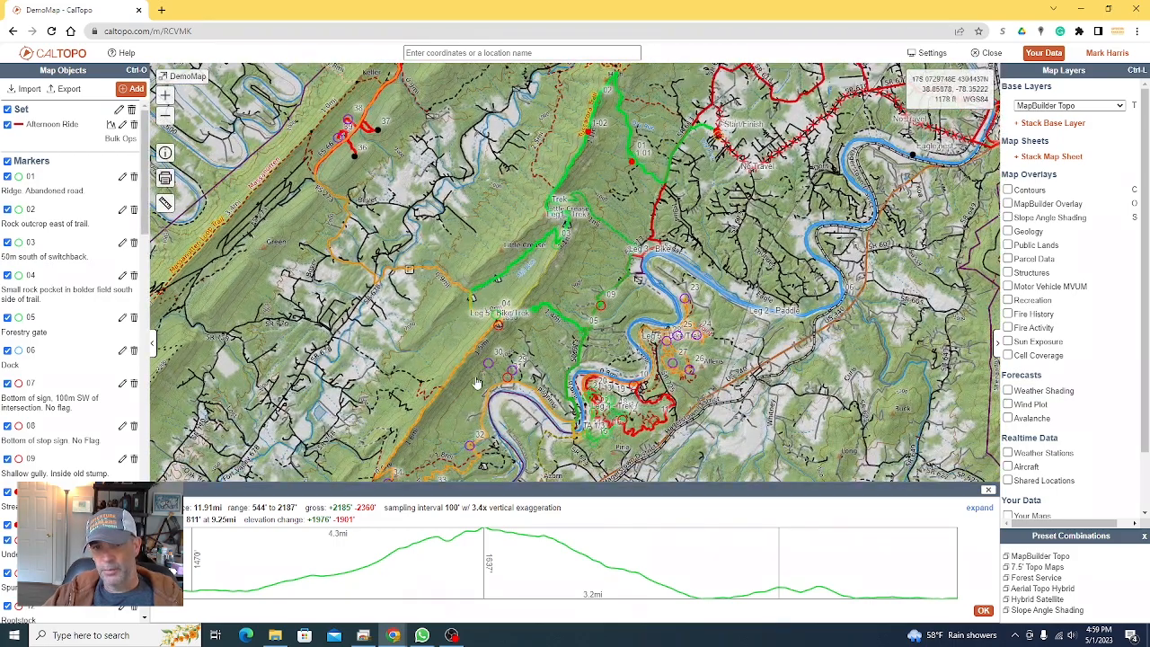
drag(458, 416, 449, 342)
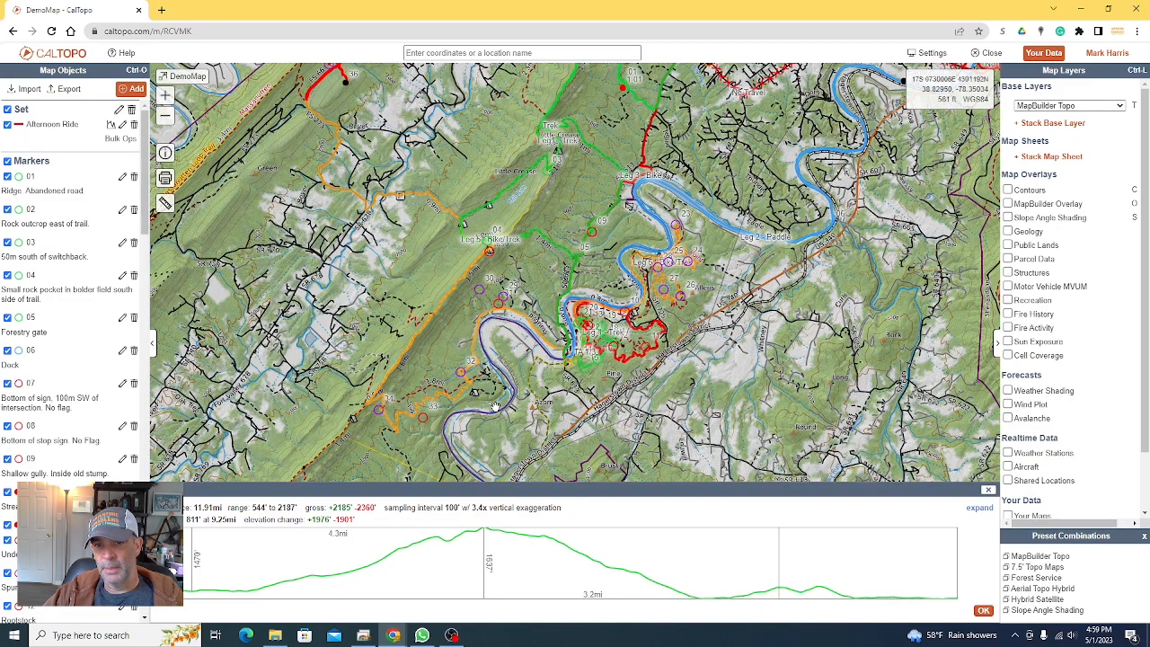
drag(736, 319, 706, 419)
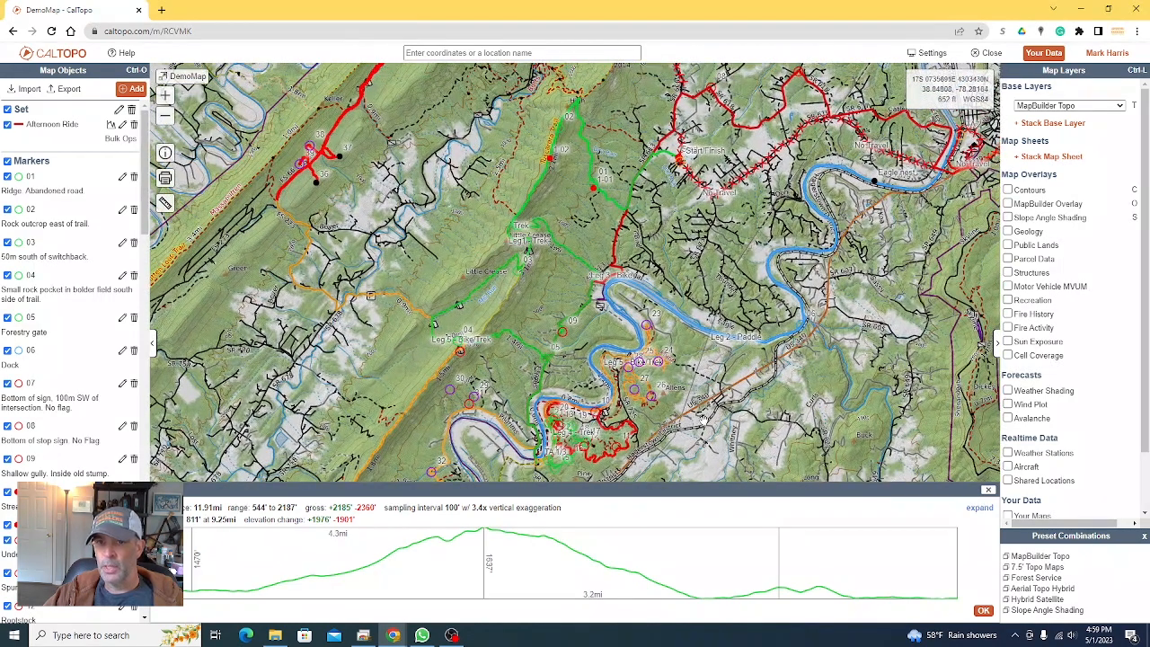
drag(885, 276, 811, 321)
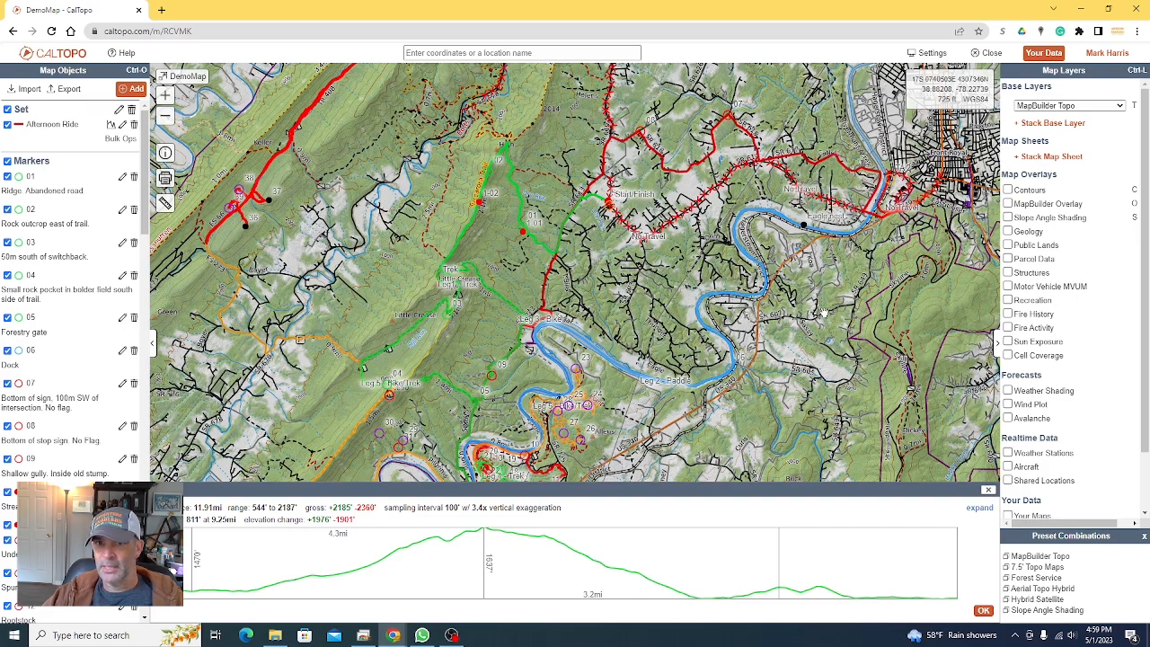
scroll(795, 319, down, 1)
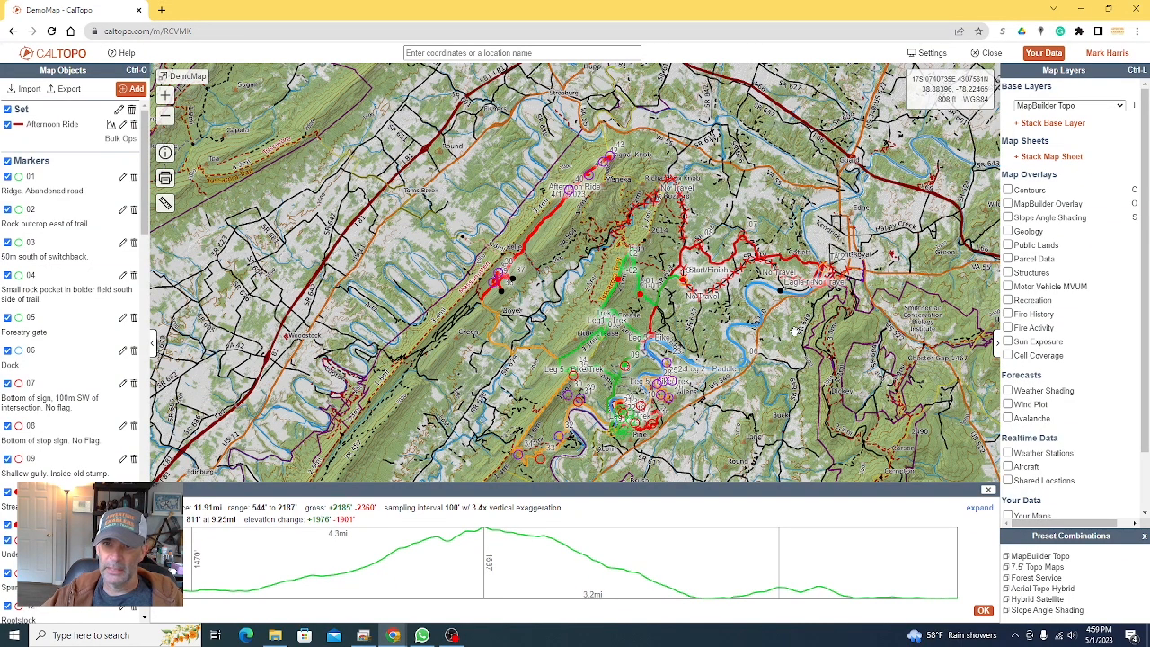
drag(742, 430, 691, 393)
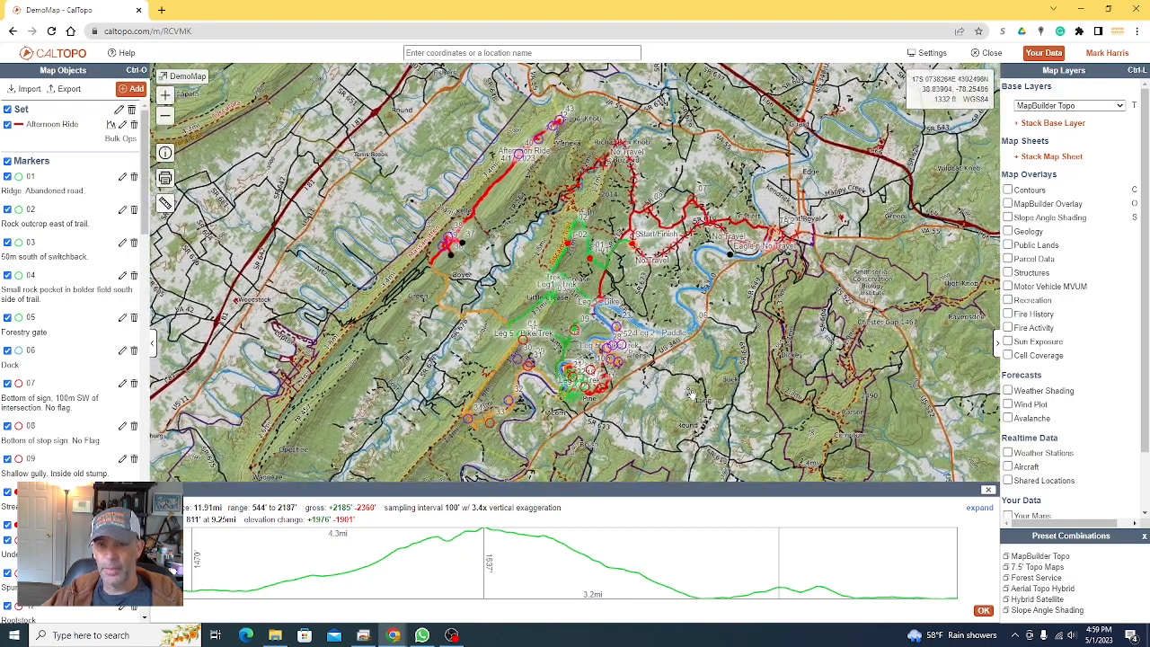
- Inspect the imported checkpoints 36, 37 and 38 and the routes to them along FS 66 near Duncan Gap
scroll(693, 396, up, 3)
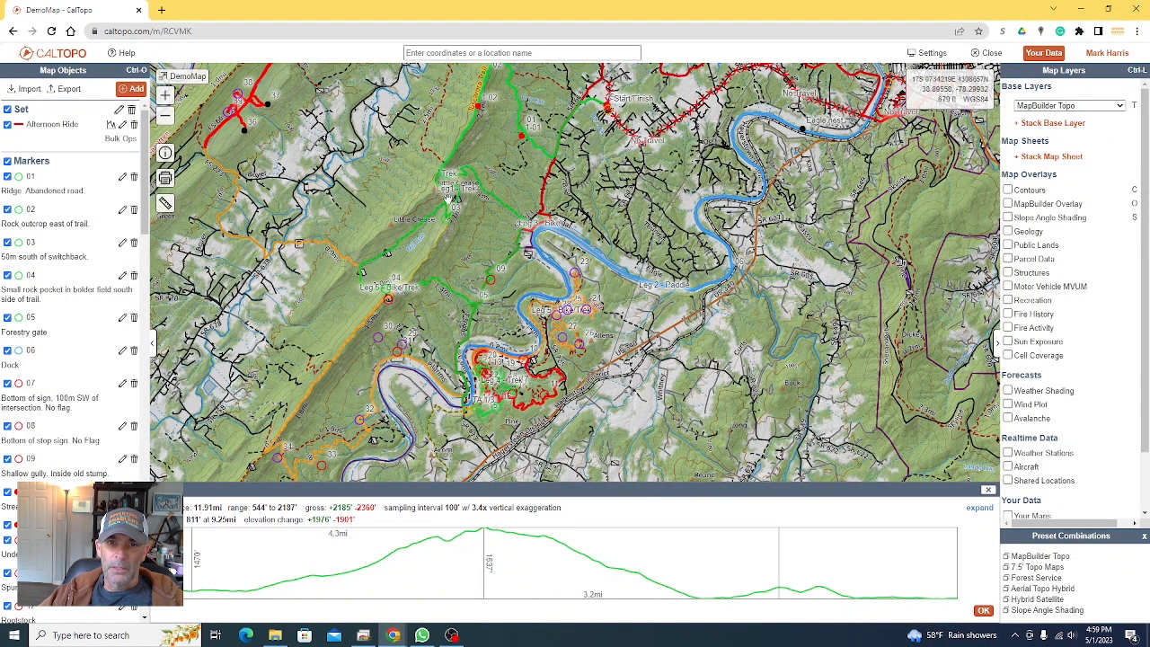
drag(285, 124, 463, 263)
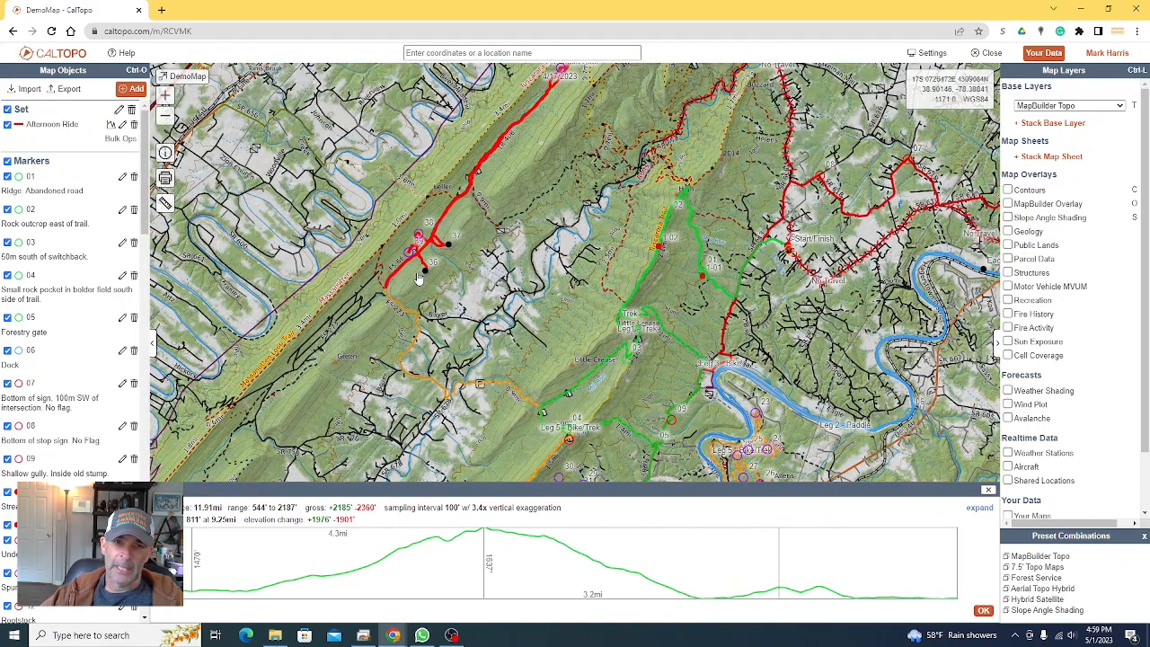
scroll(429, 256, up, 1)
scroll(428, 256, up, 2)
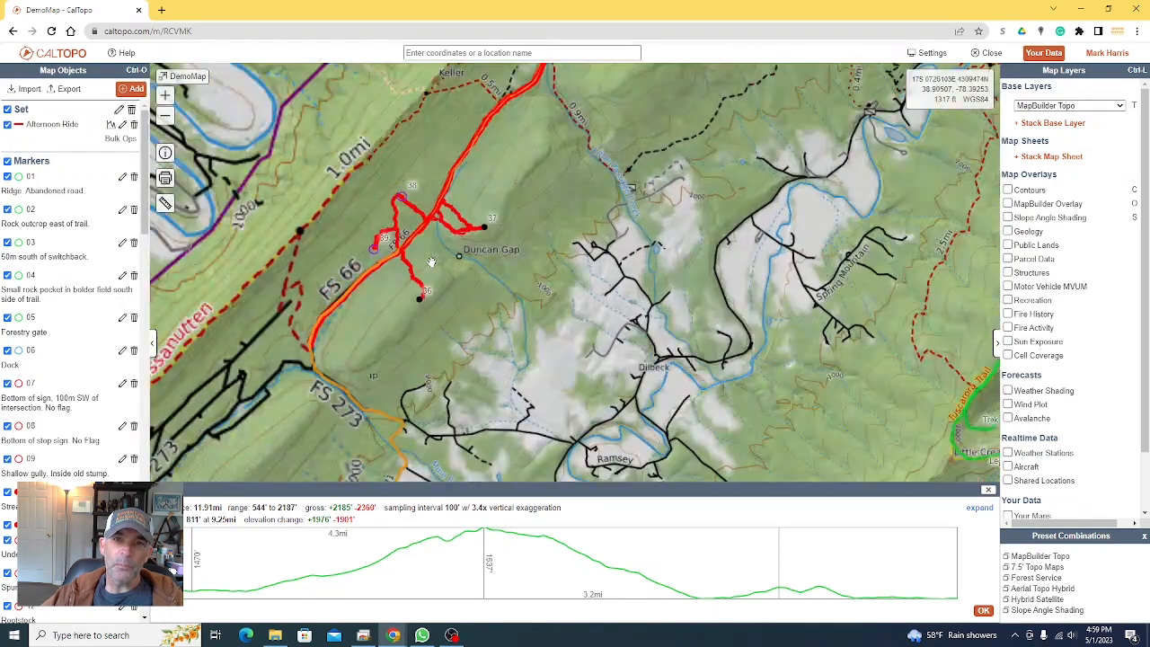
- Hide the four No Travel lines from the map
scroll(458, 277, up, 1)
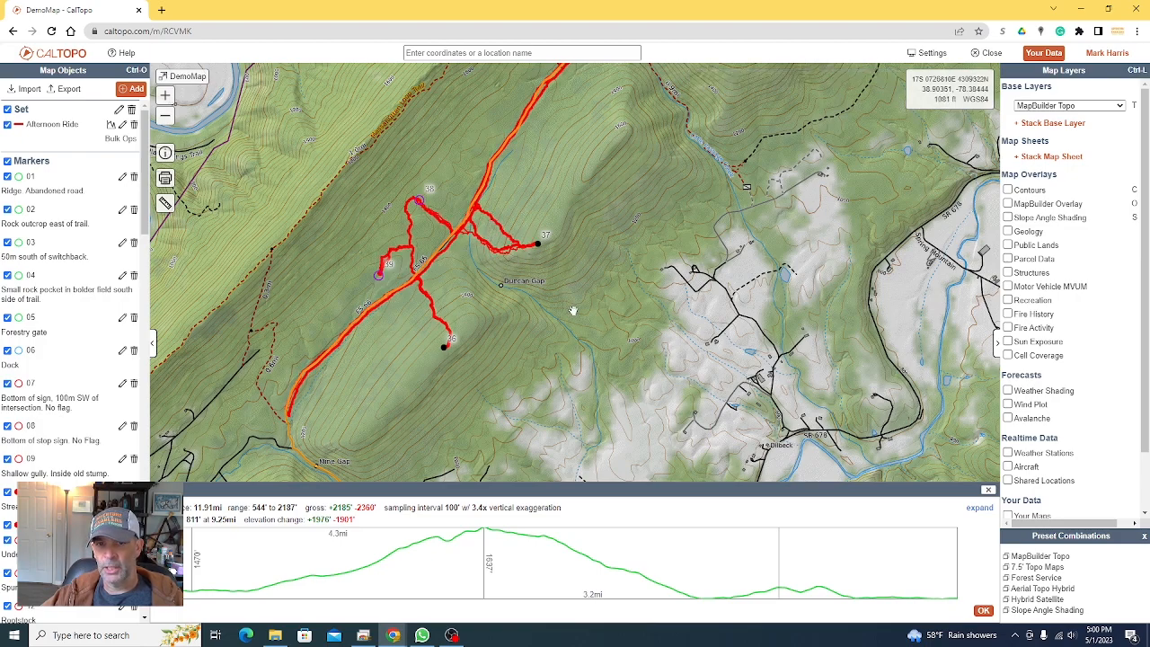
scroll(589, 297, down, 2)
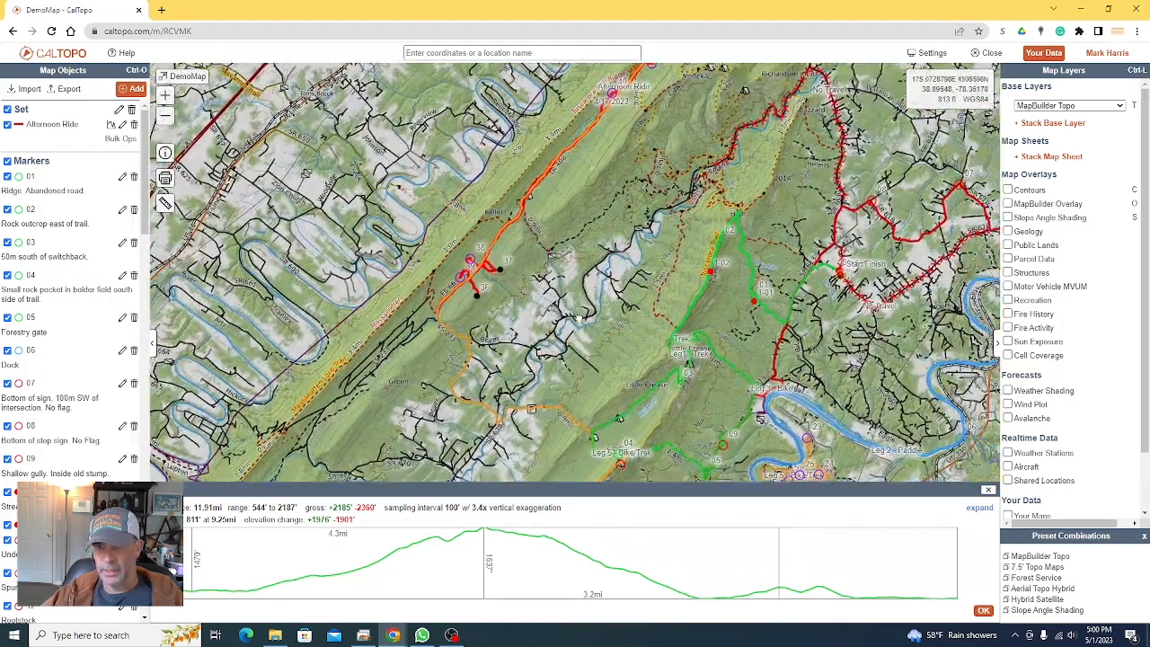
drag(578, 318, 501, 220)
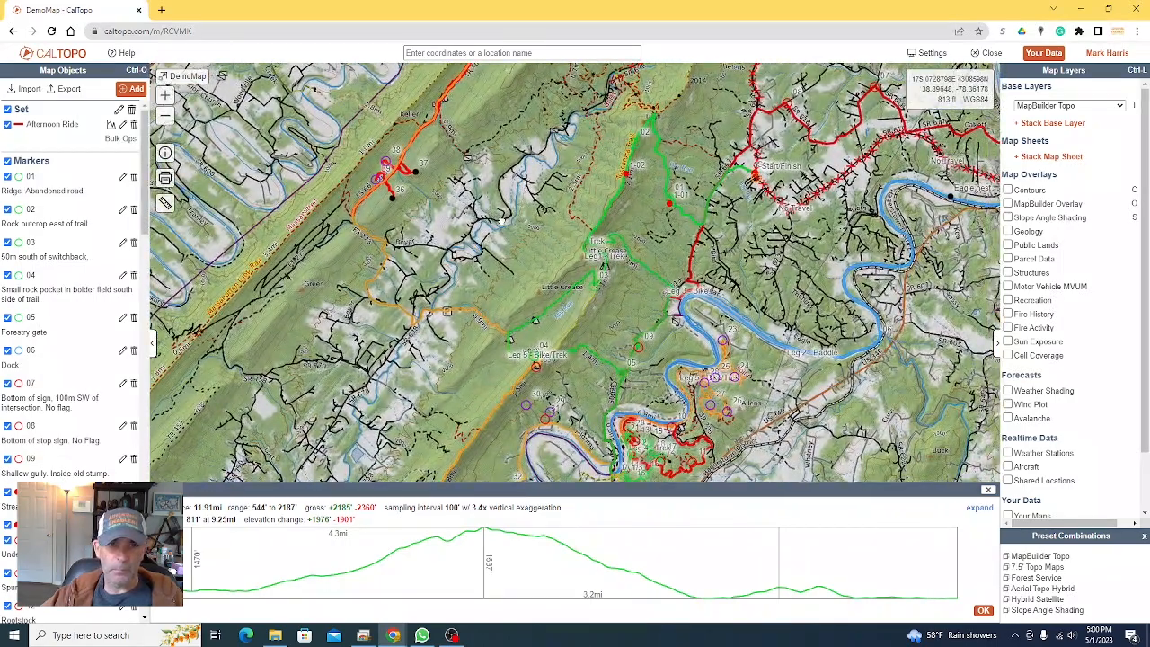
scroll(99, 413, down, 15)
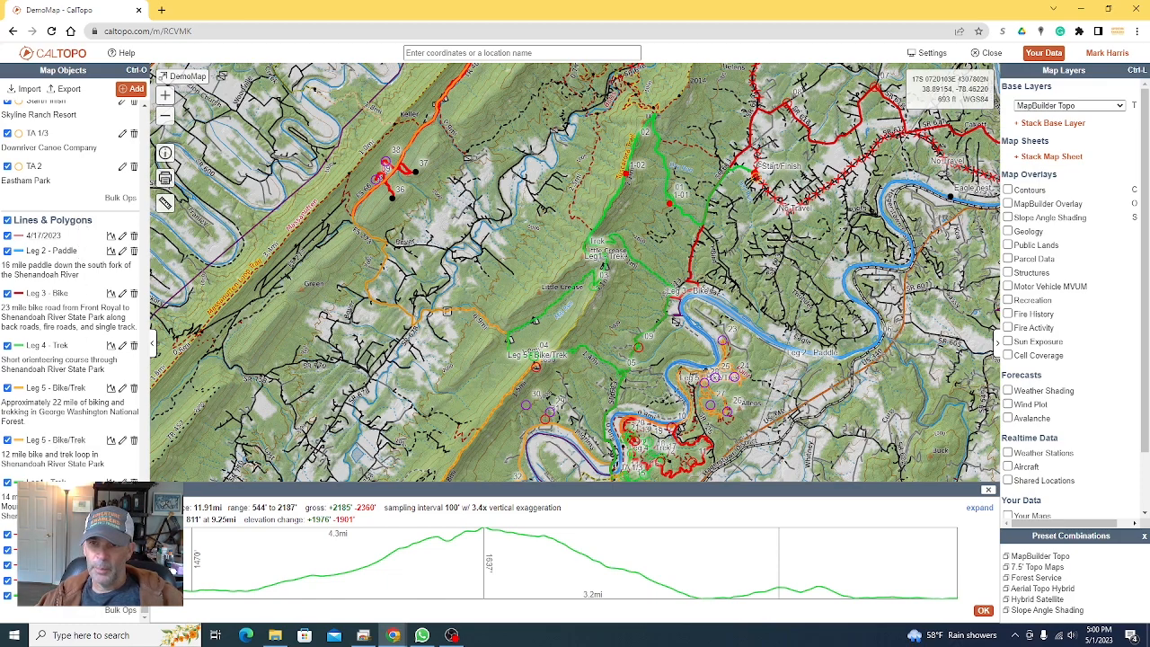
click(7, 534)
click(7, 550)
click(8, 565)
click(7, 580)
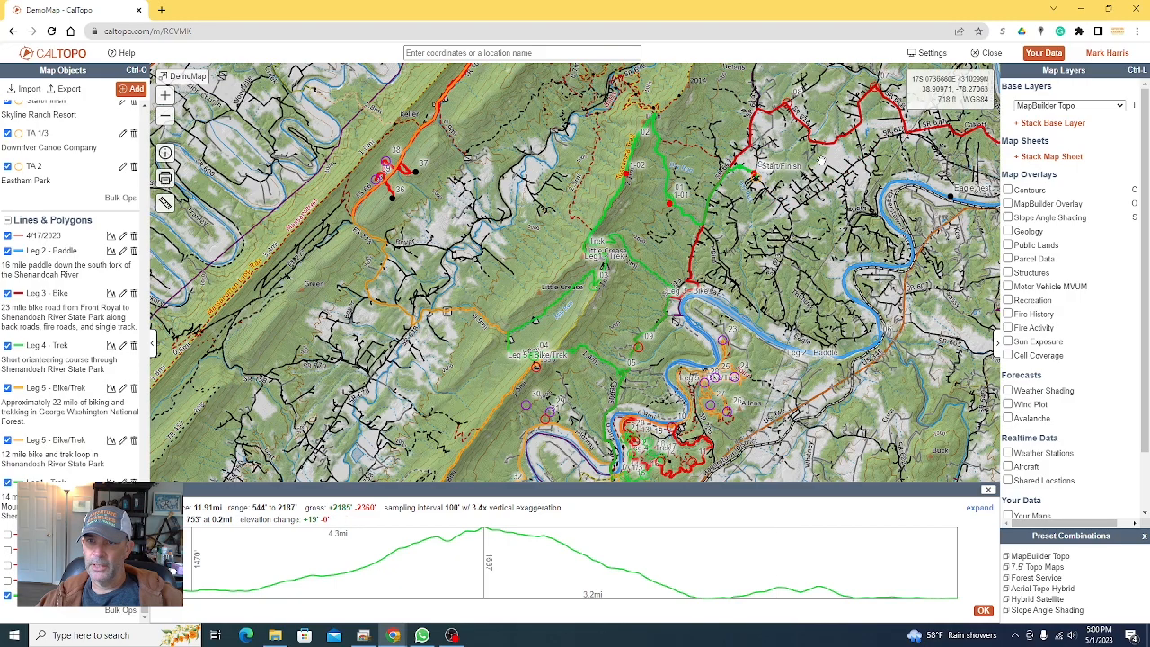
- Hide the 4/17/2023 track, all Leg 1 to Leg 5 lines and the Trek line from the map
drag(834, 167, 819, 225)
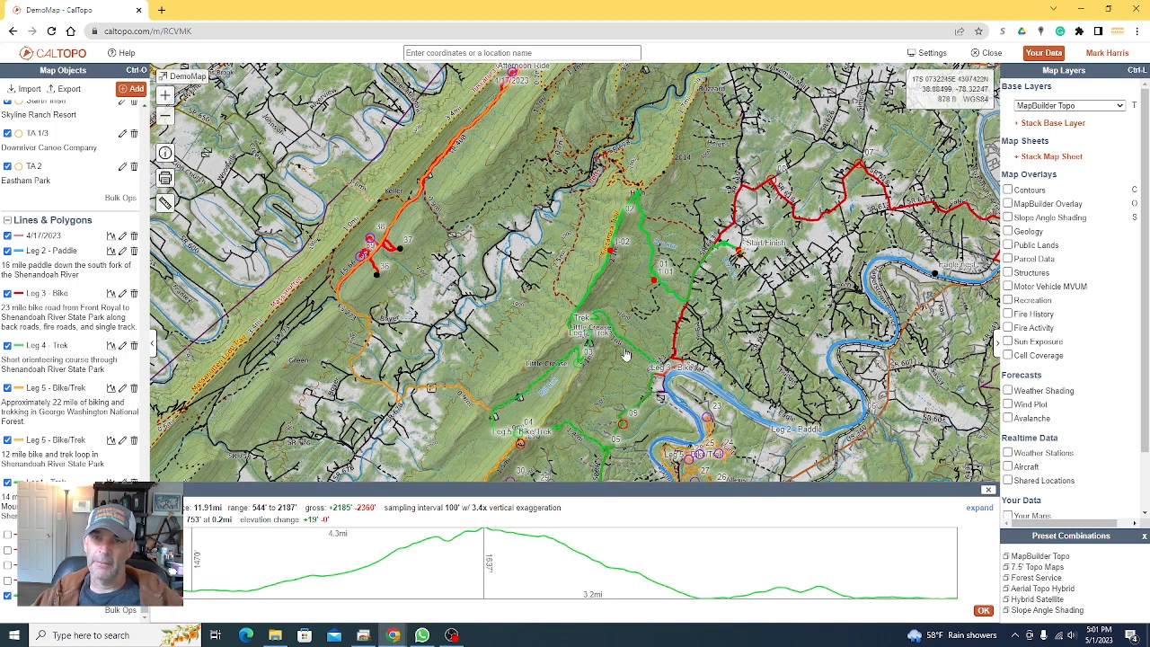
drag(631, 293, 576, 339)
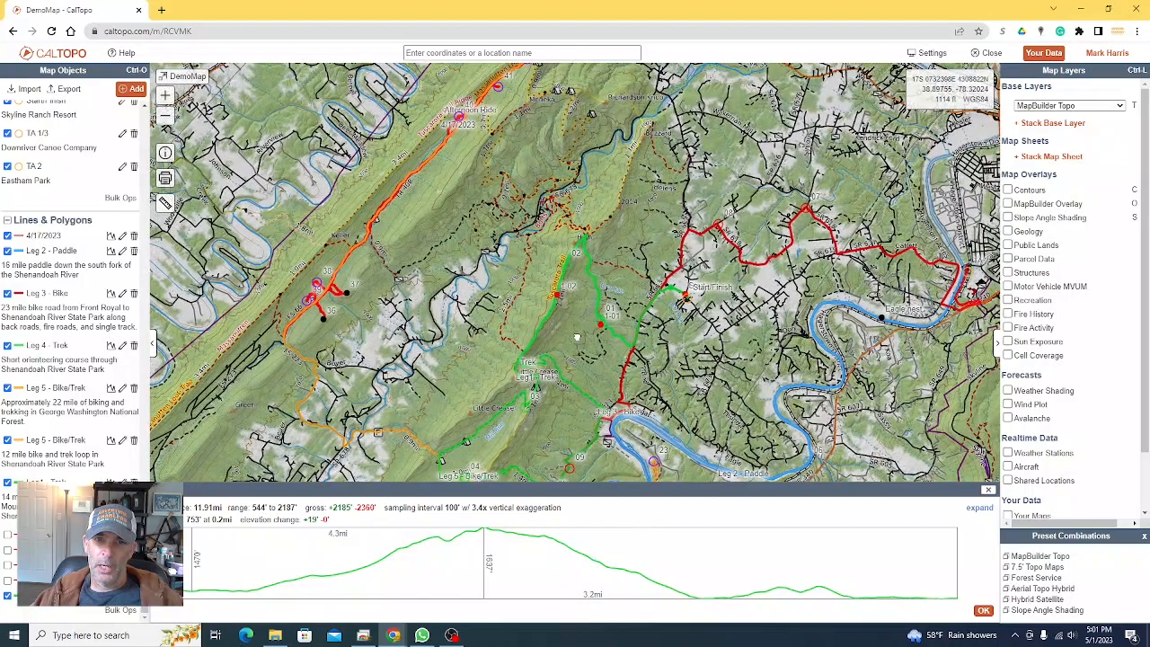
click(7, 293)
click(7, 251)
click(7, 235)
click(7, 387)
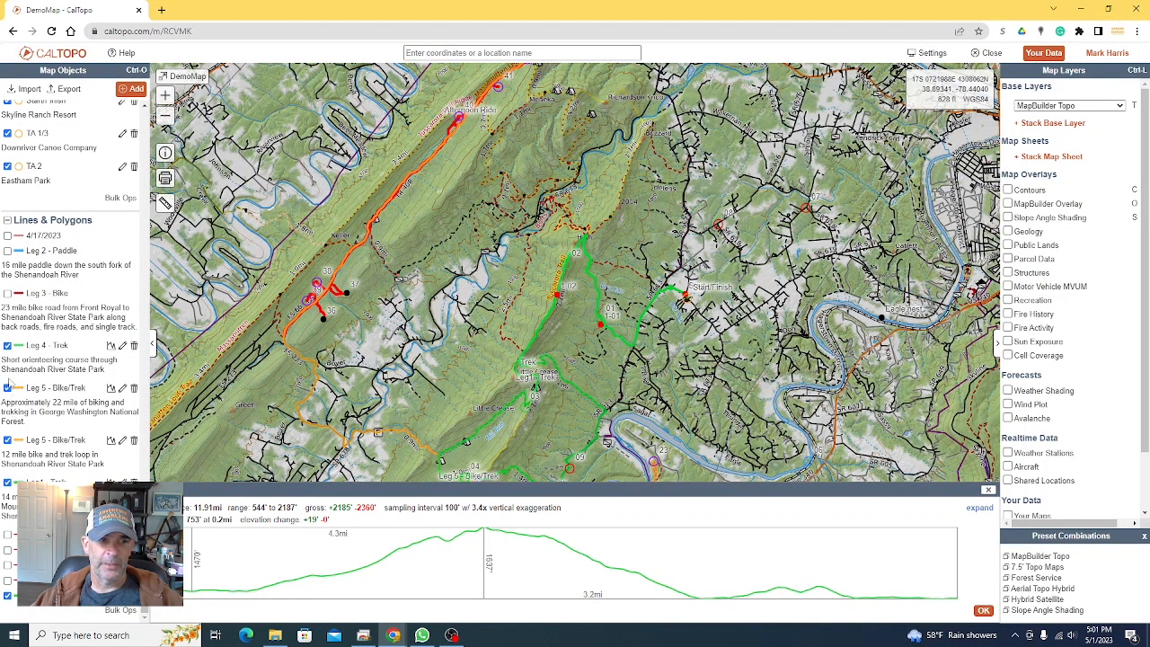
click(7, 345)
click(7, 439)
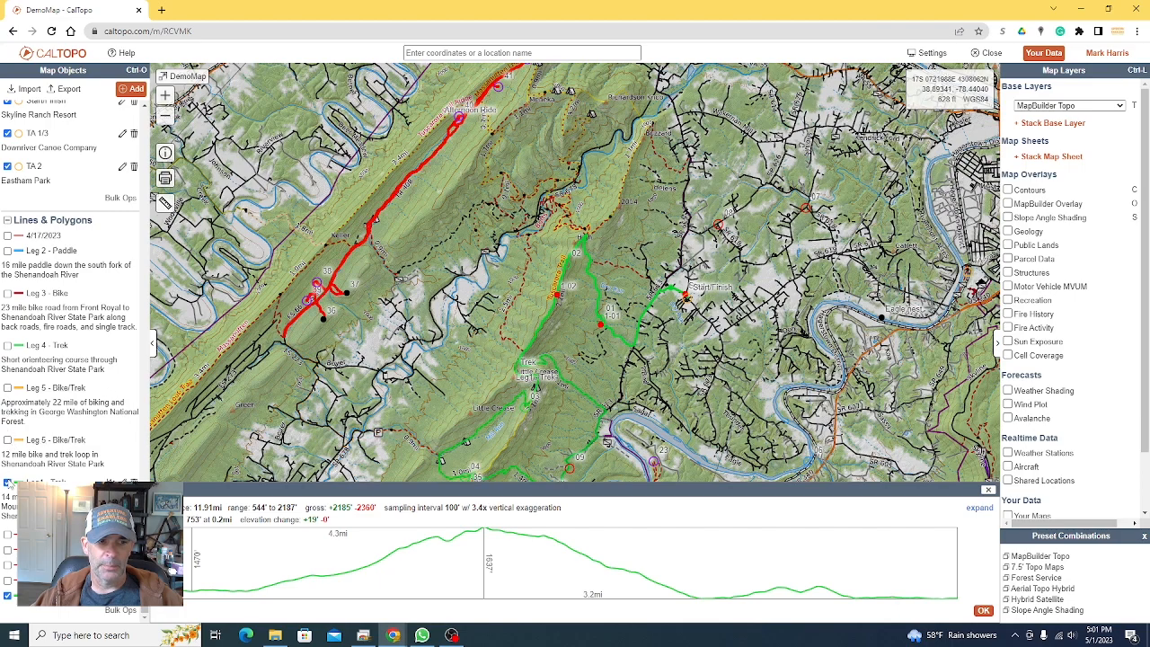
click(8, 597)
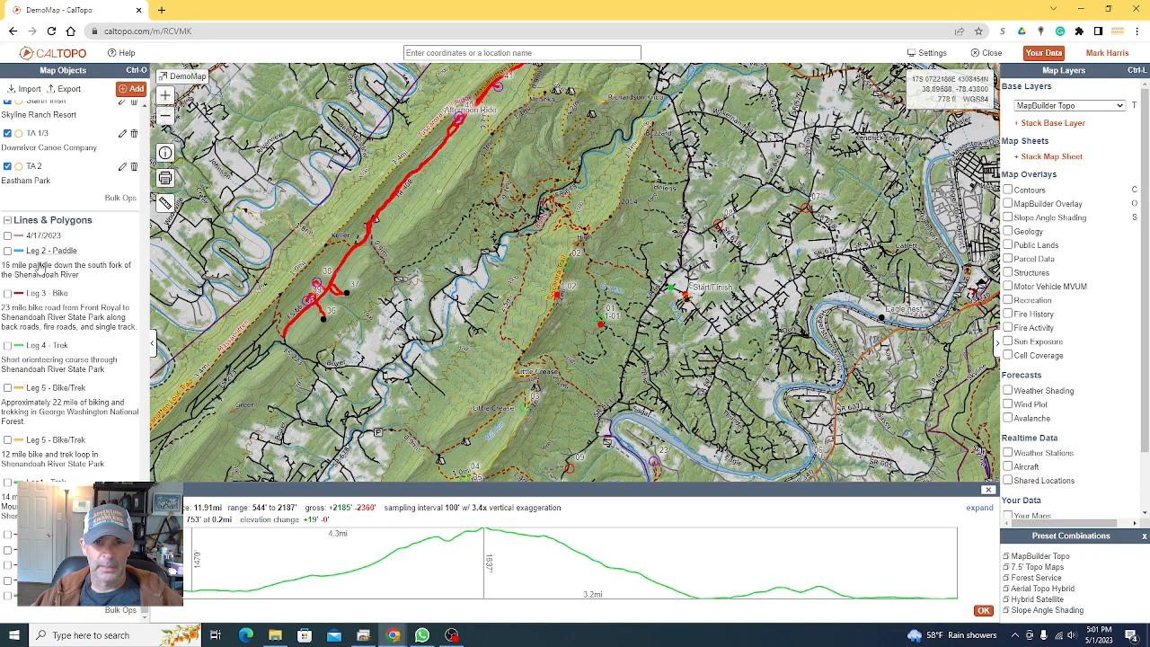
- Hide the Eagle nest and Start markers and the Afternoon Ride track in the Set folder
scroll(27, 219, up, 2)
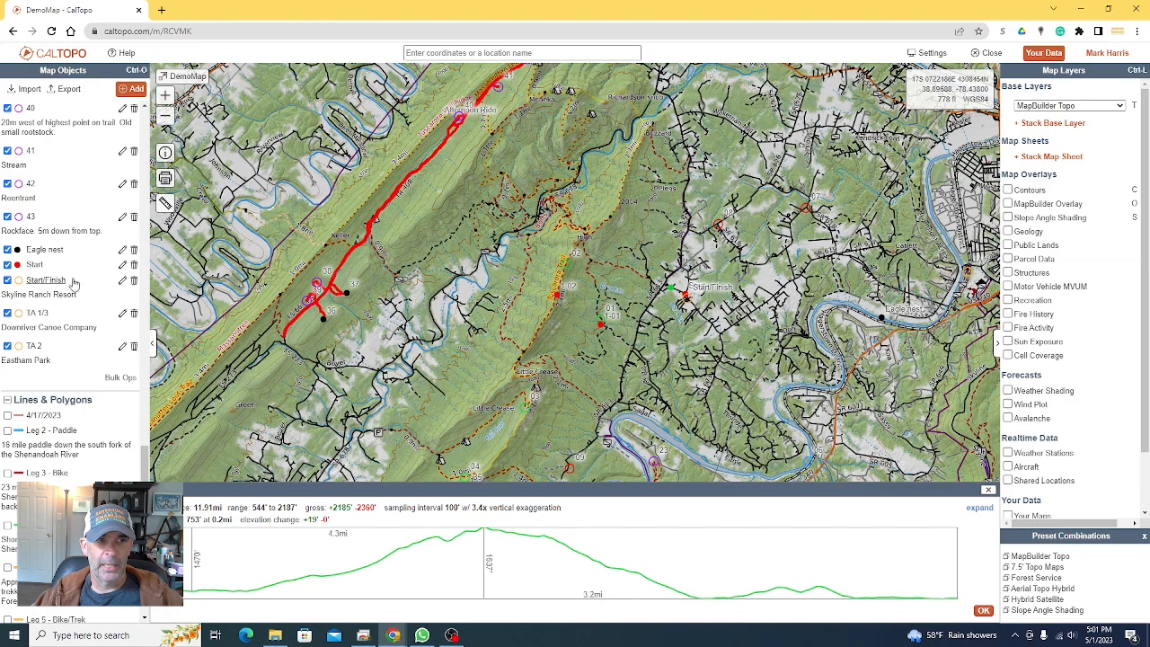
click(7, 250)
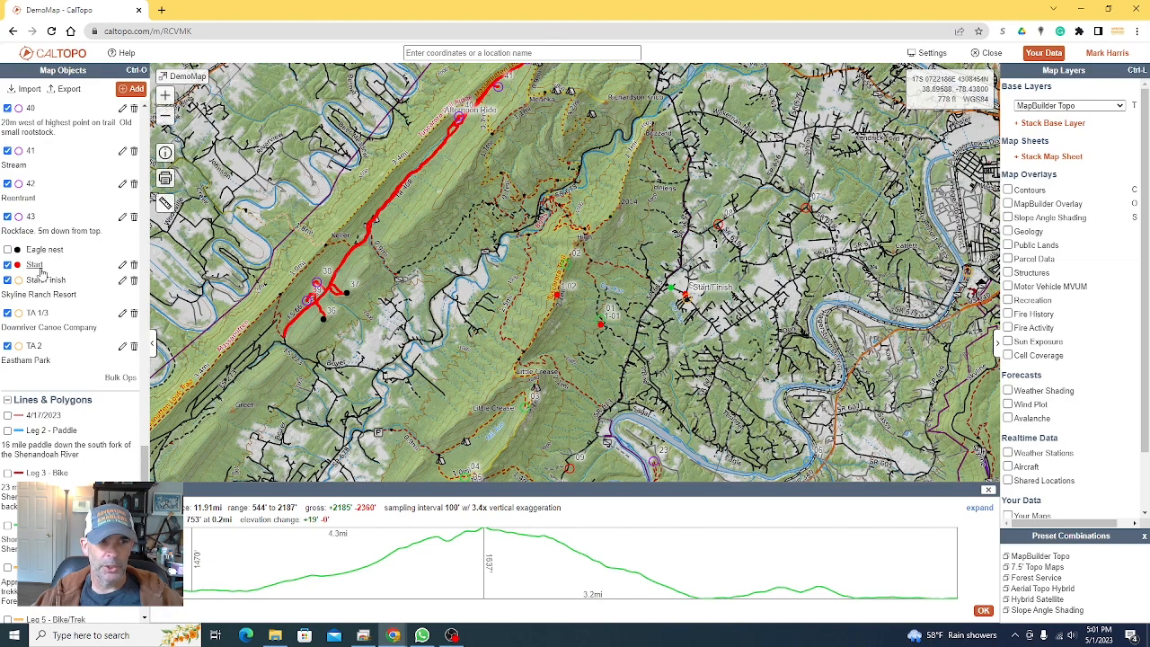
click(7, 264)
scroll(88, 303, up, 15)
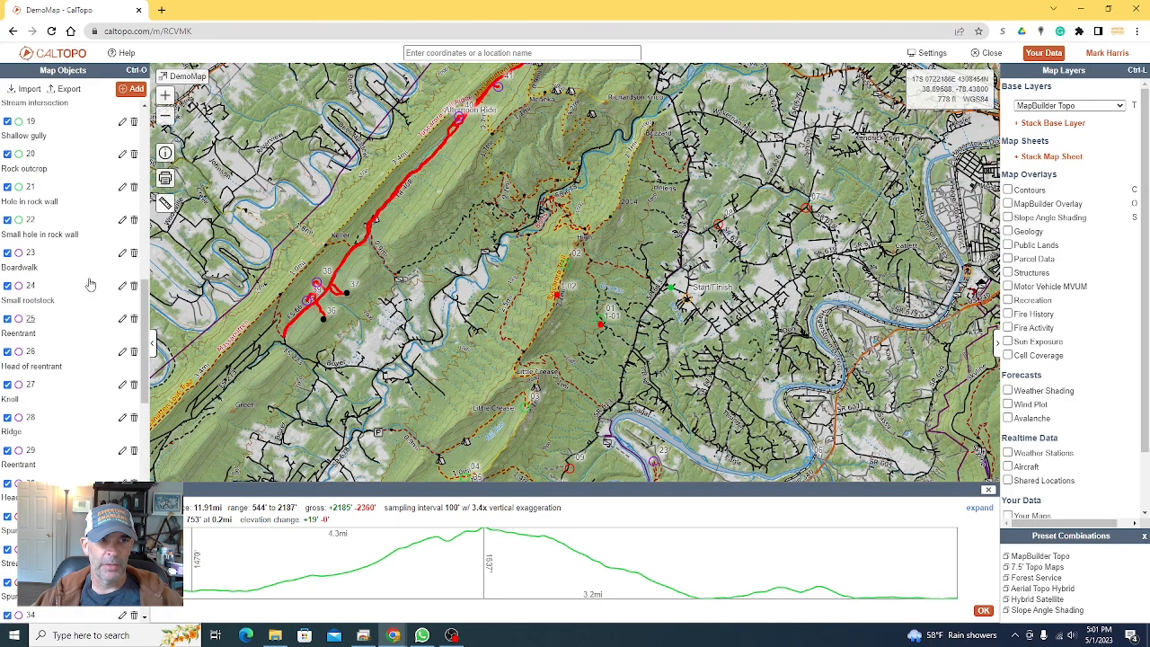
click(7, 124)
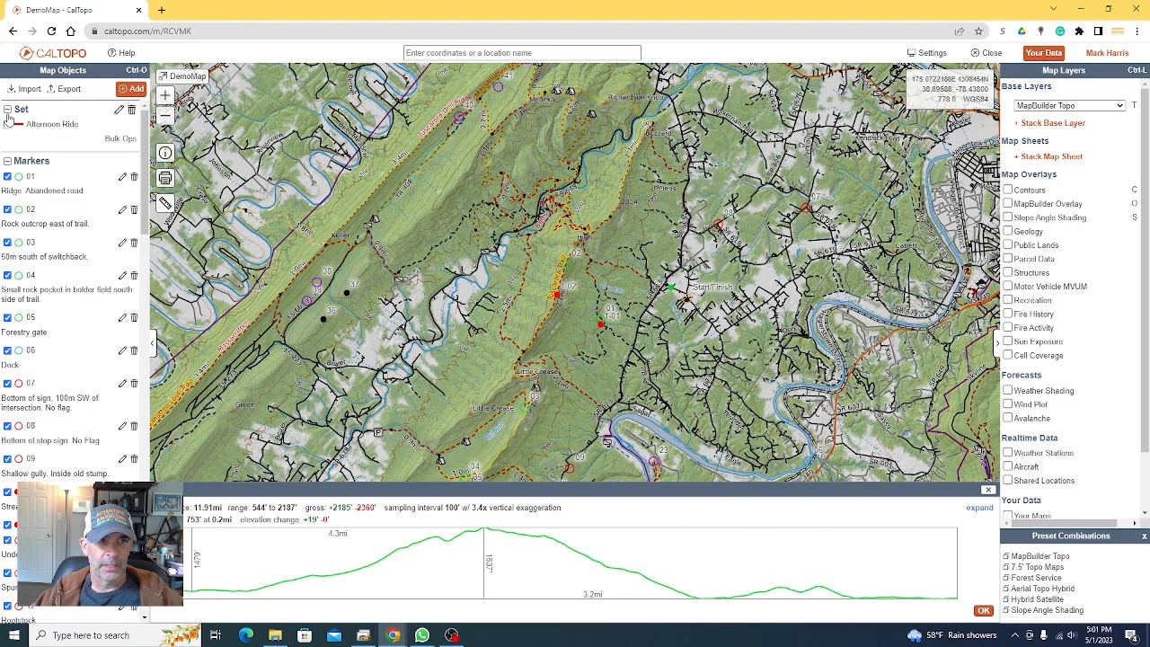
- Hide the planning markers 1-01 and 1-02 so that only the imported race checkpoints show
drag(616, 370, 625, 250)
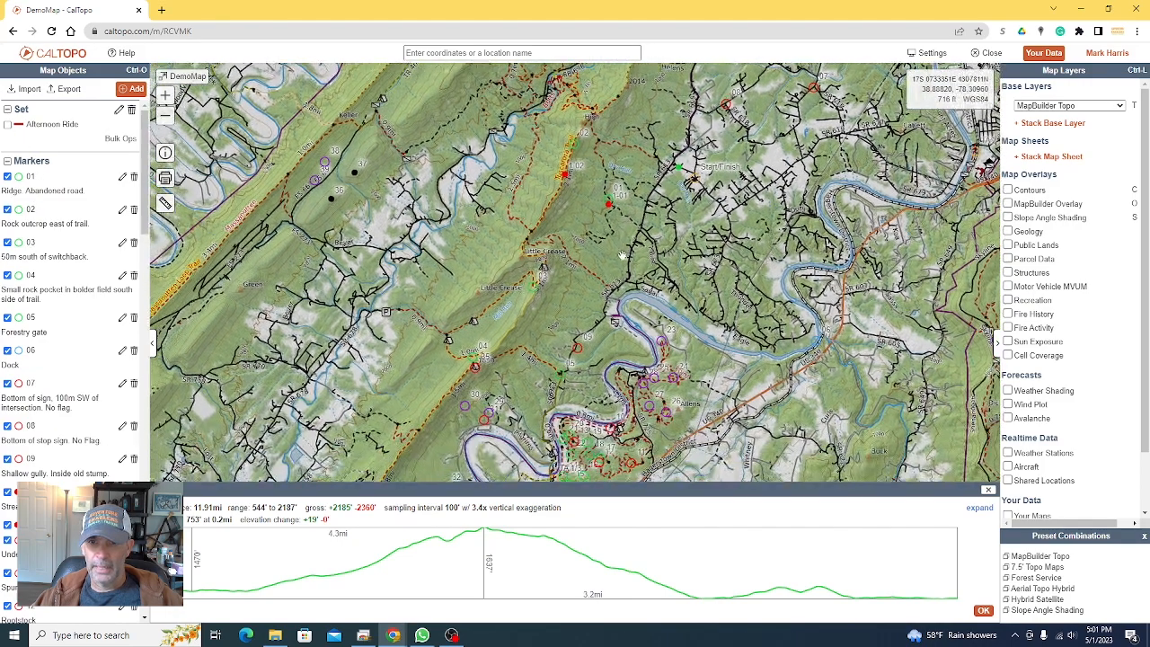
scroll(69, 404, down, 3)
click(7, 225)
click(7, 191)
drag(581, 281, 632, 345)
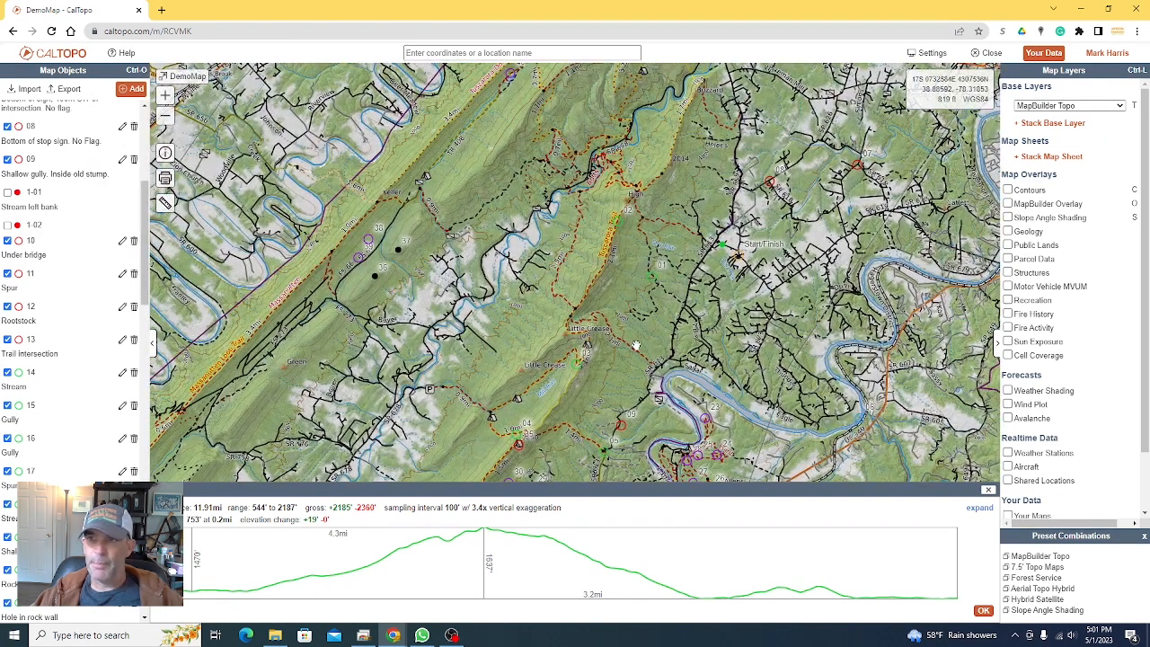
- Change the base layer to Forest Service in the FSTopo 2016 (white) version and view the checkpoints on it
click(1087, 106)
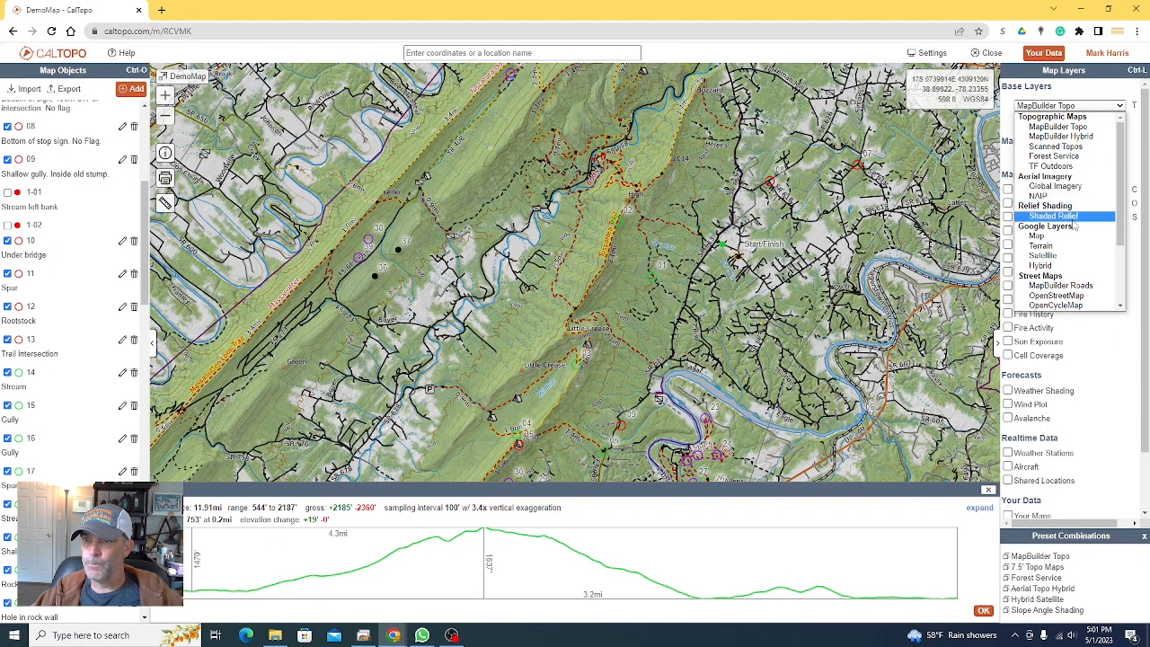
click(1053, 156)
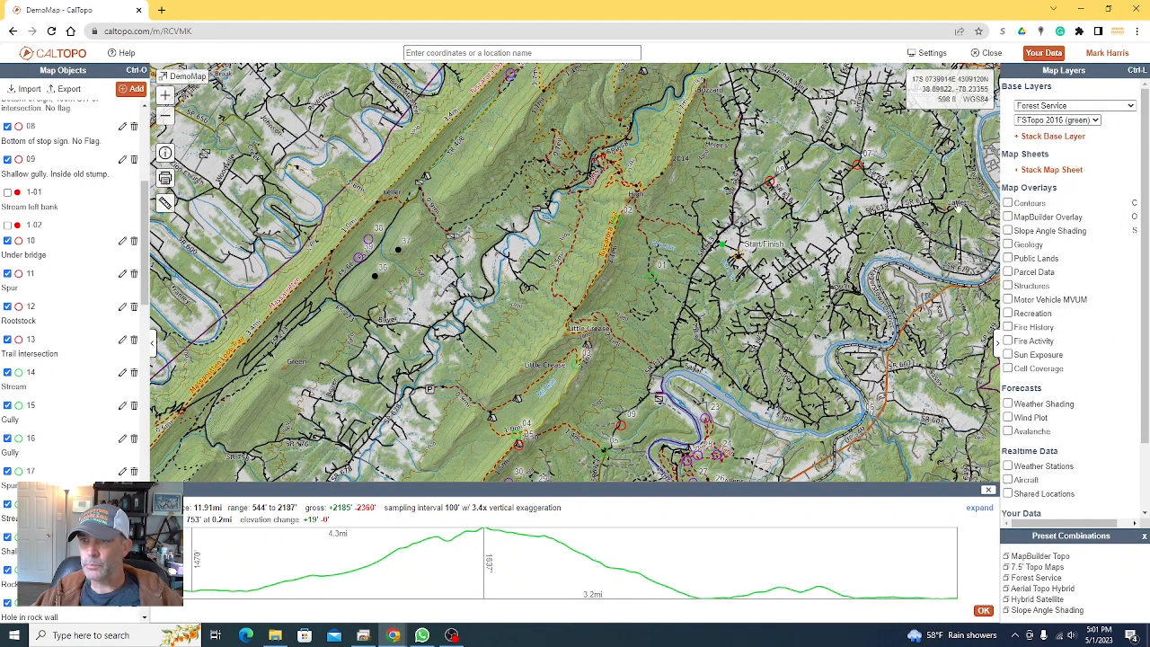
click(1059, 121)
click(1066, 144)
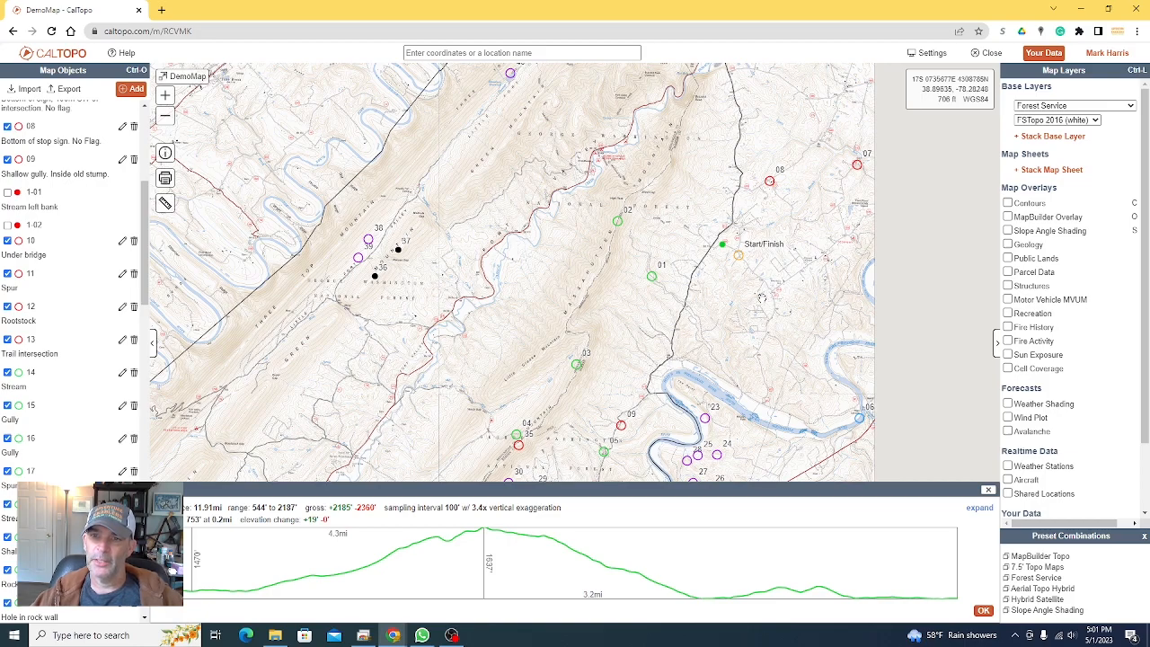
drag(770, 306, 669, 343)
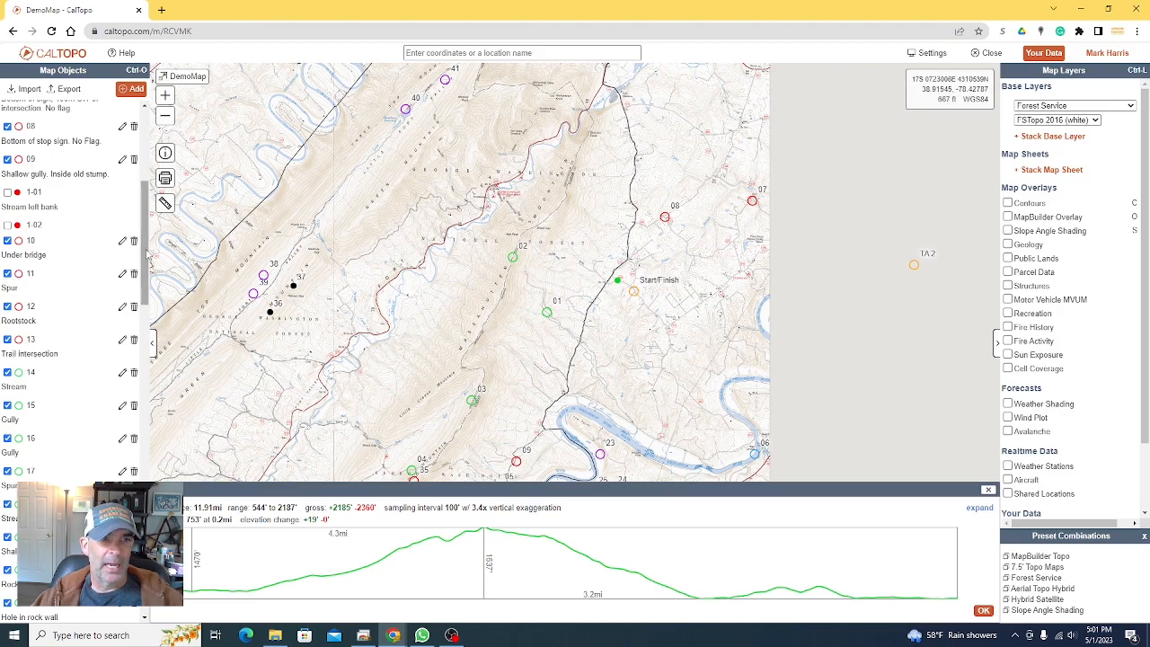
- Show the four No Travel lines on the map again
drag(146, 254, 146, 561)
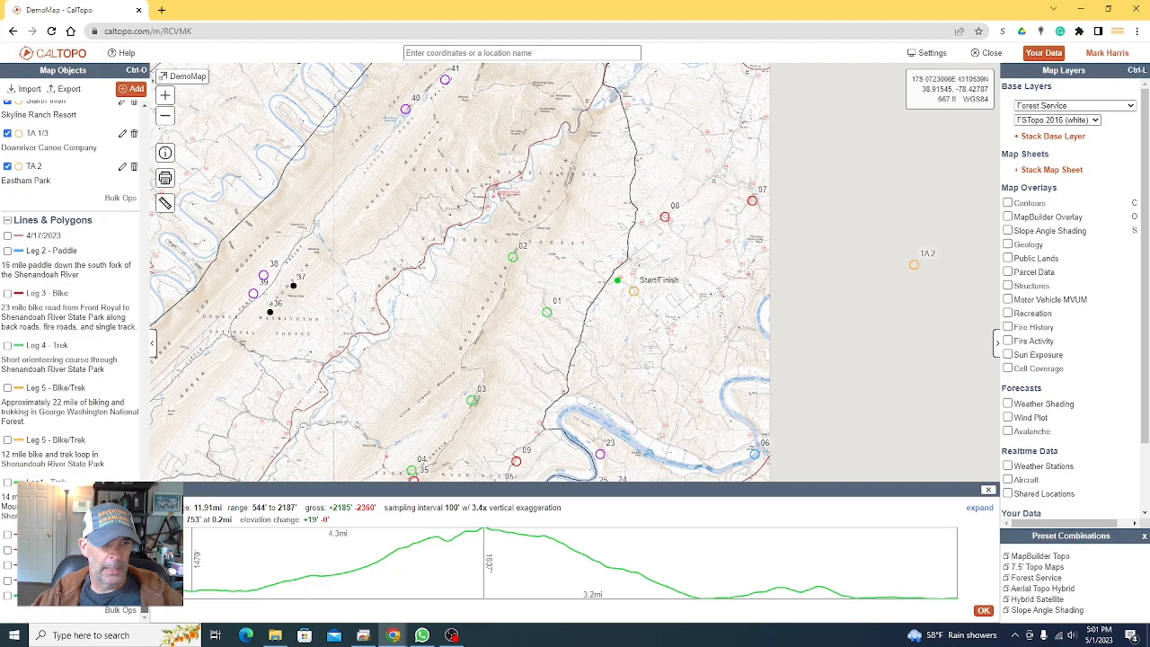
click(7, 535)
click(7, 548)
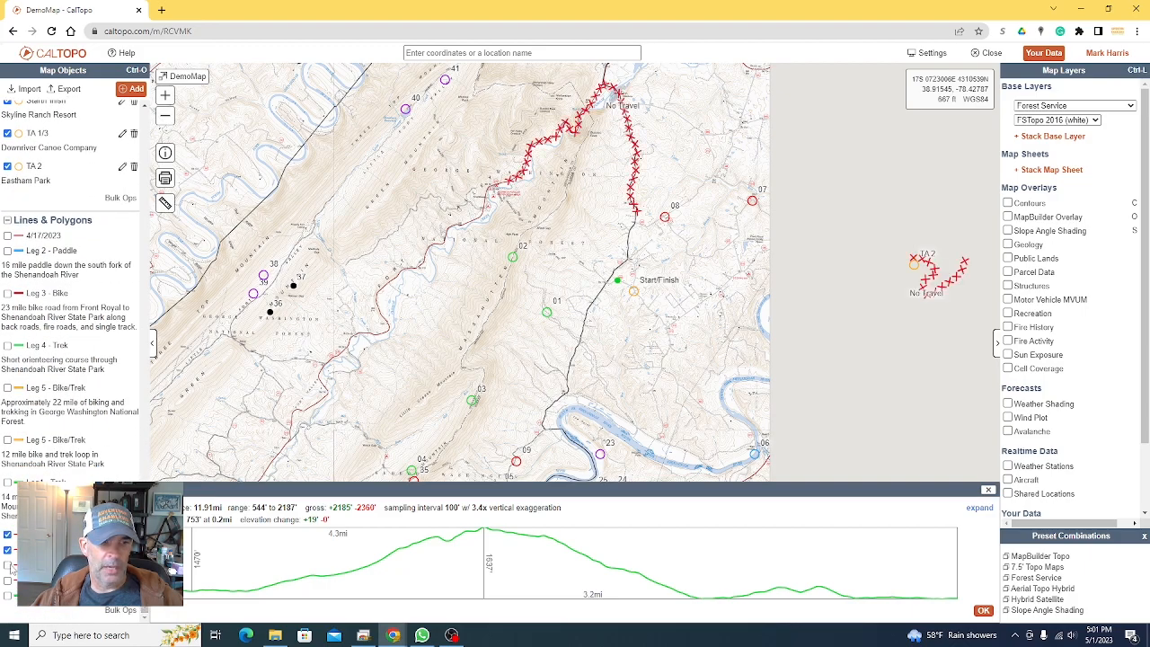
click(8, 564)
click(7, 579)
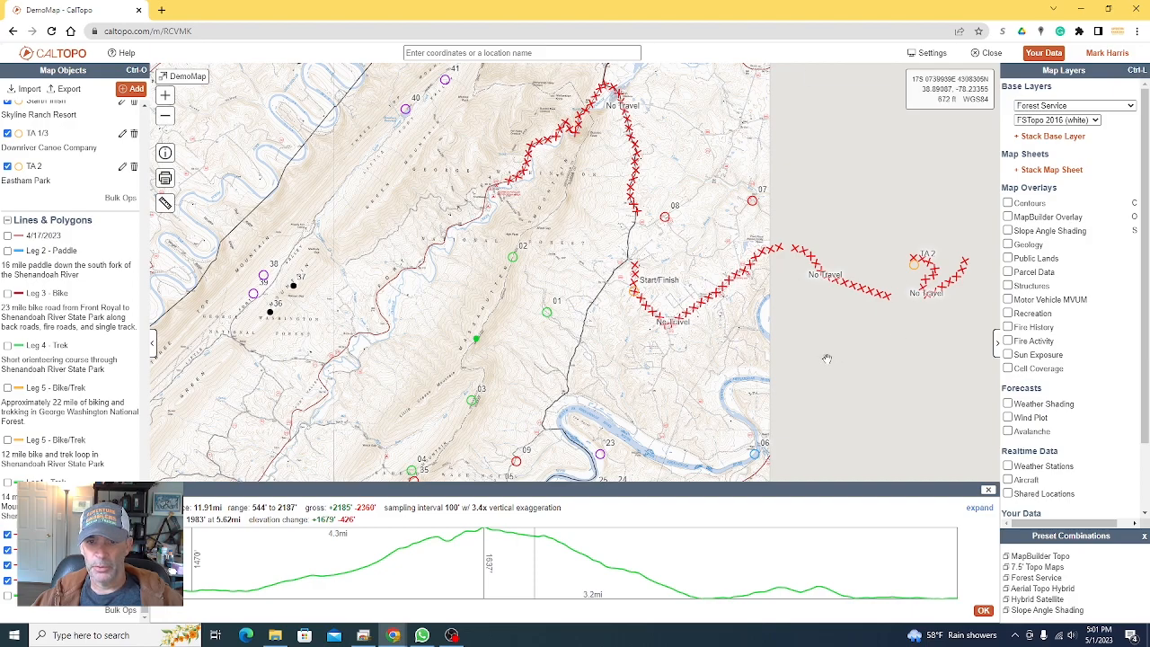
- Change the base layer to Scanned Topos
drag(808, 359, 768, 384)
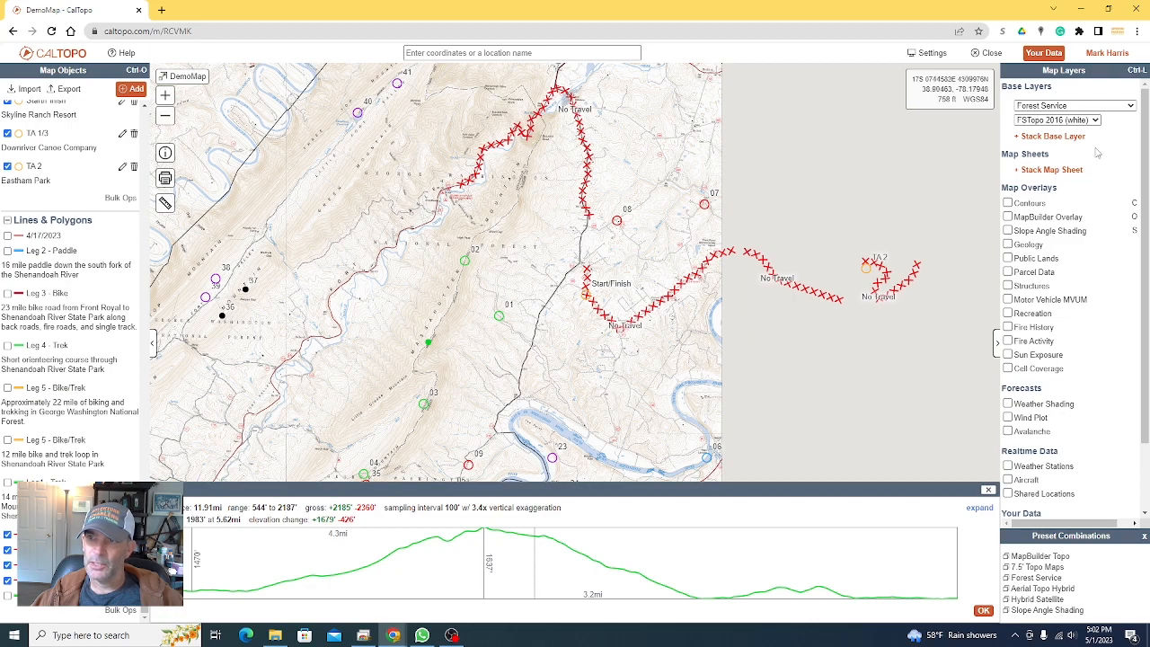
click(1088, 107)
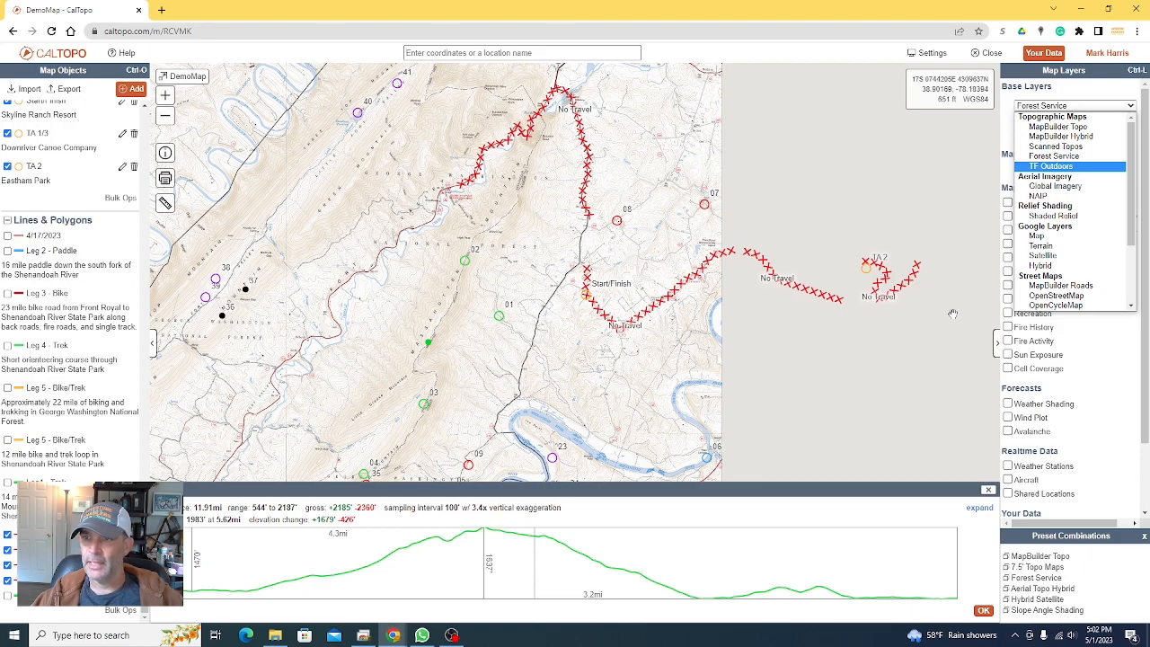
click(1077, 147)
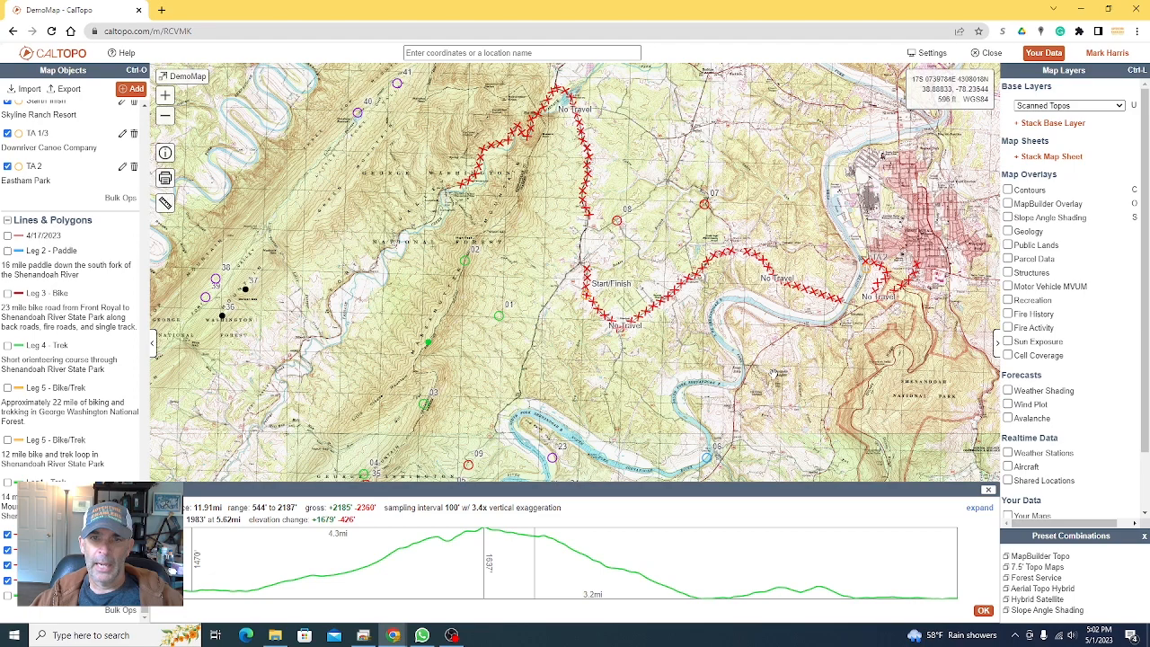
- Set the base layer to Forest Service with the FSTopo 2016 (green) version
click(1108, 107)
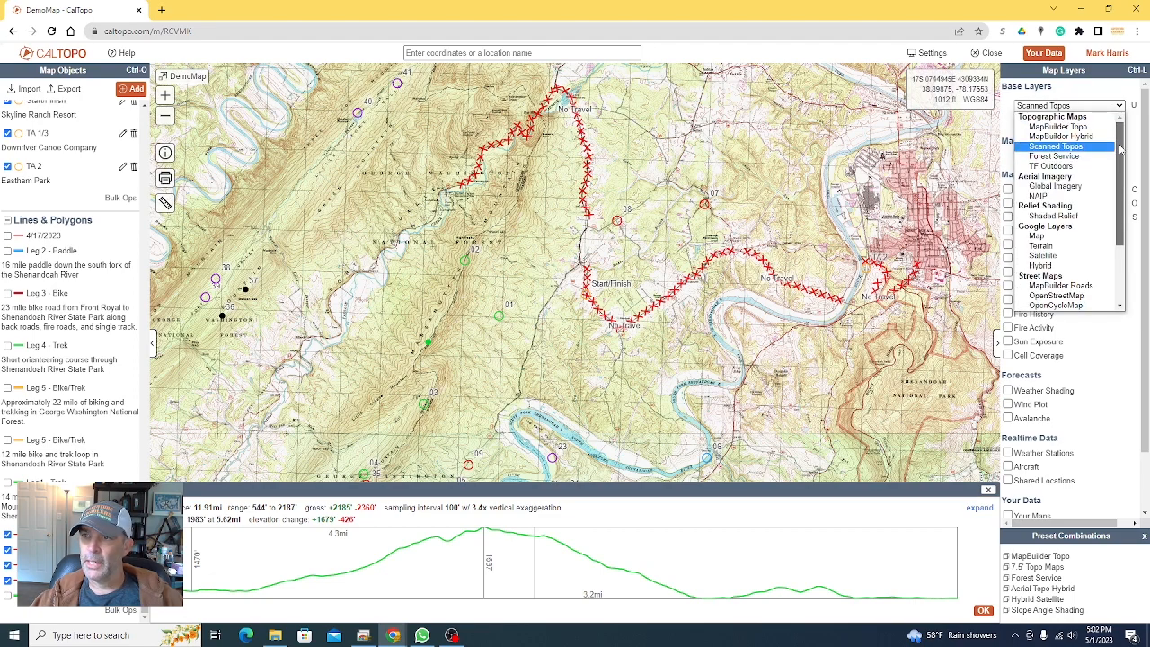
click(1073, 157)
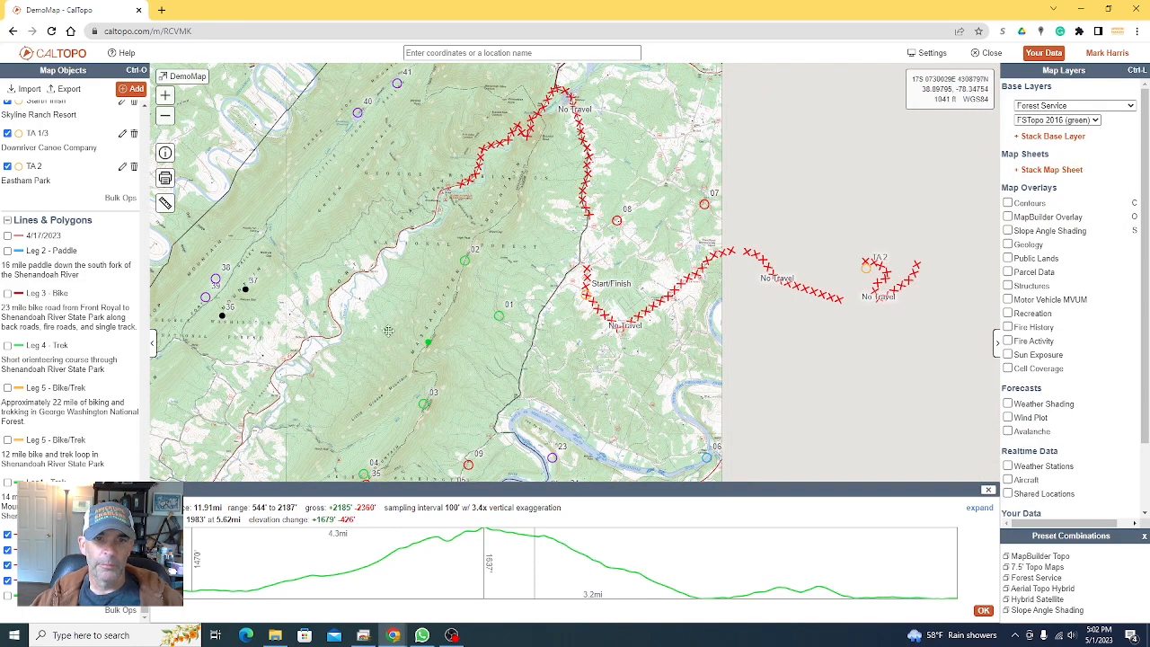
drag(377, 321, 472, 329)
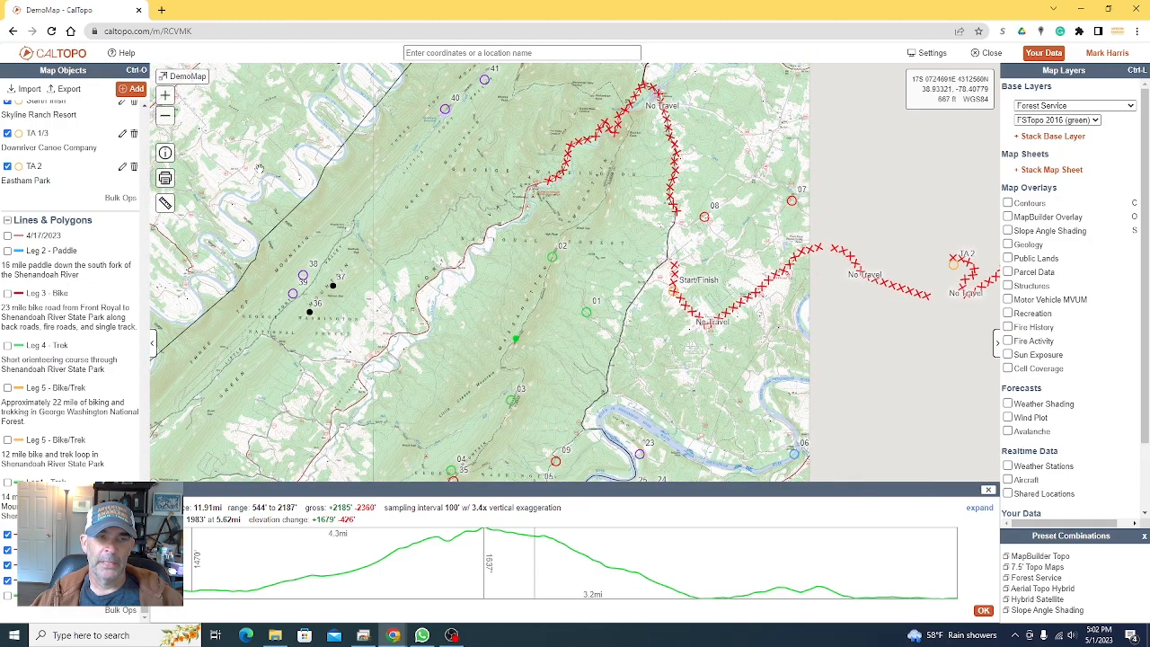
- Open the print setup for the map and set the page size to 11x17
click(167, 178)
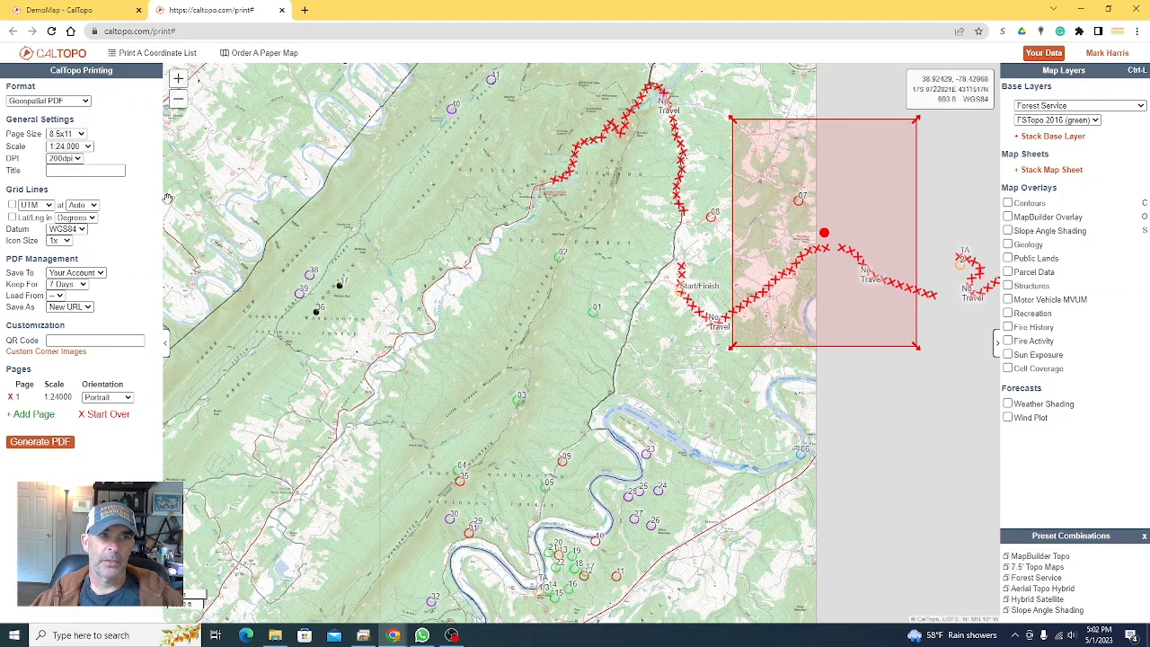
click(81, 133)
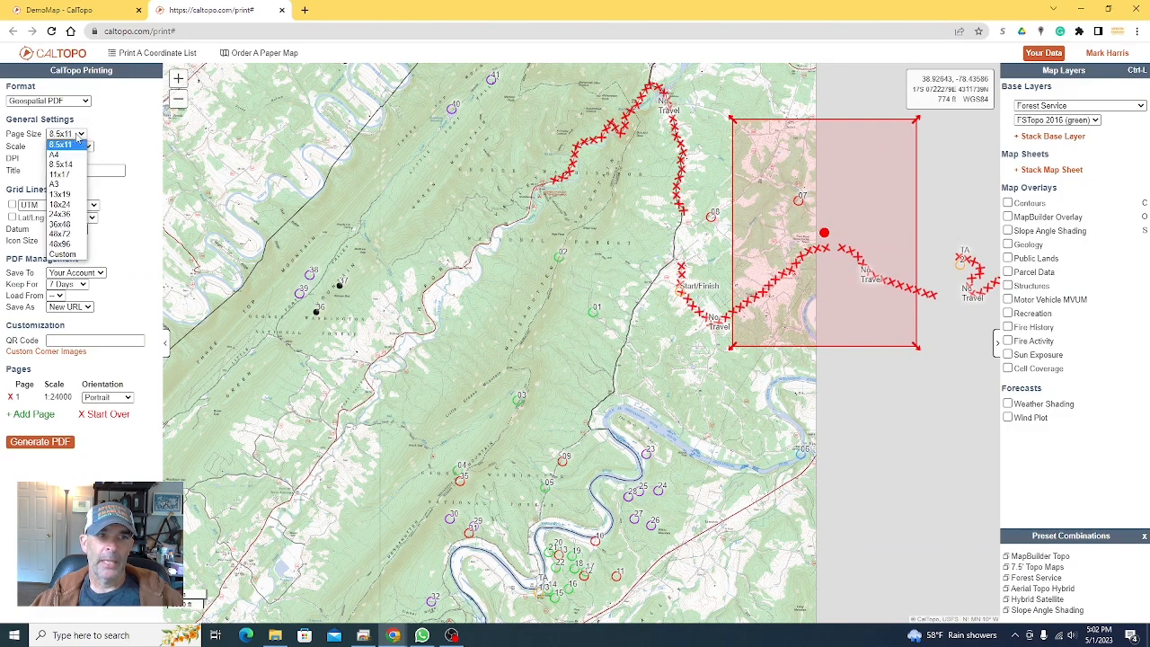
click(68, 177)
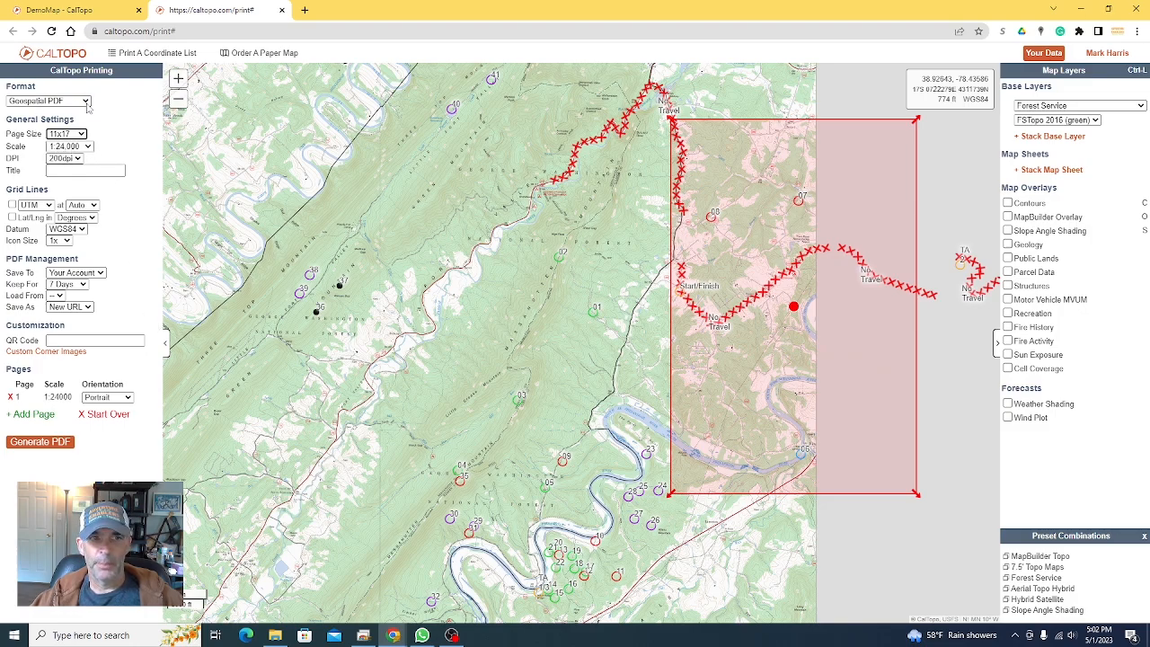
- Title the printed map "2013 Epic" and turn on the UTM grid lines
click(74, 174)
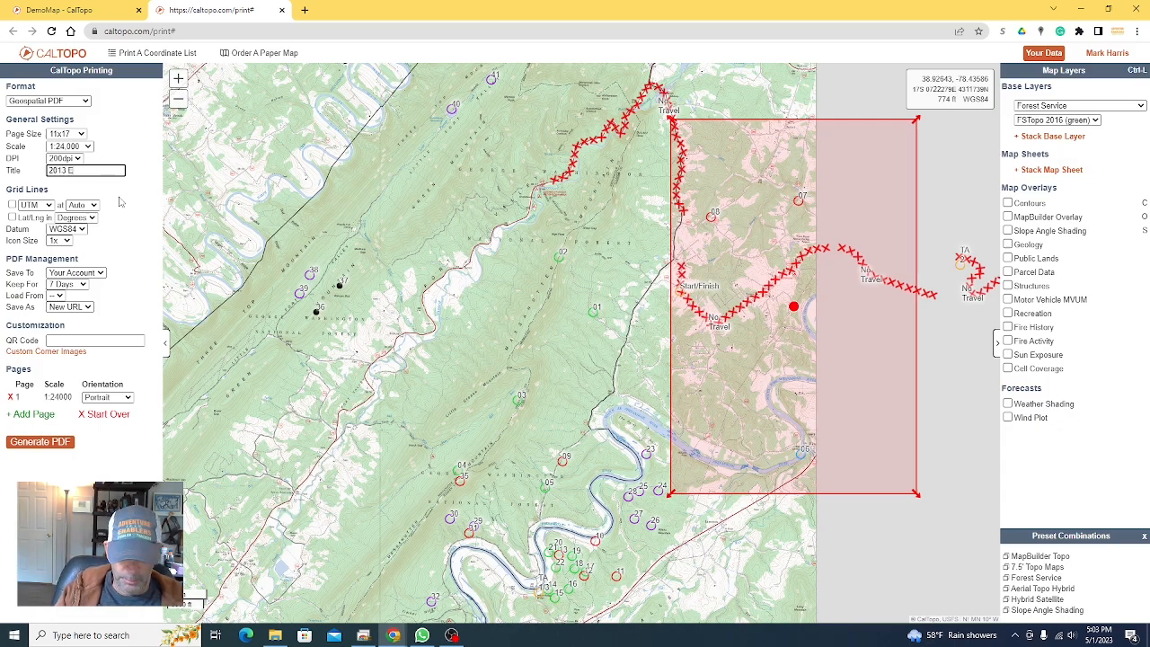
click(120, 202)
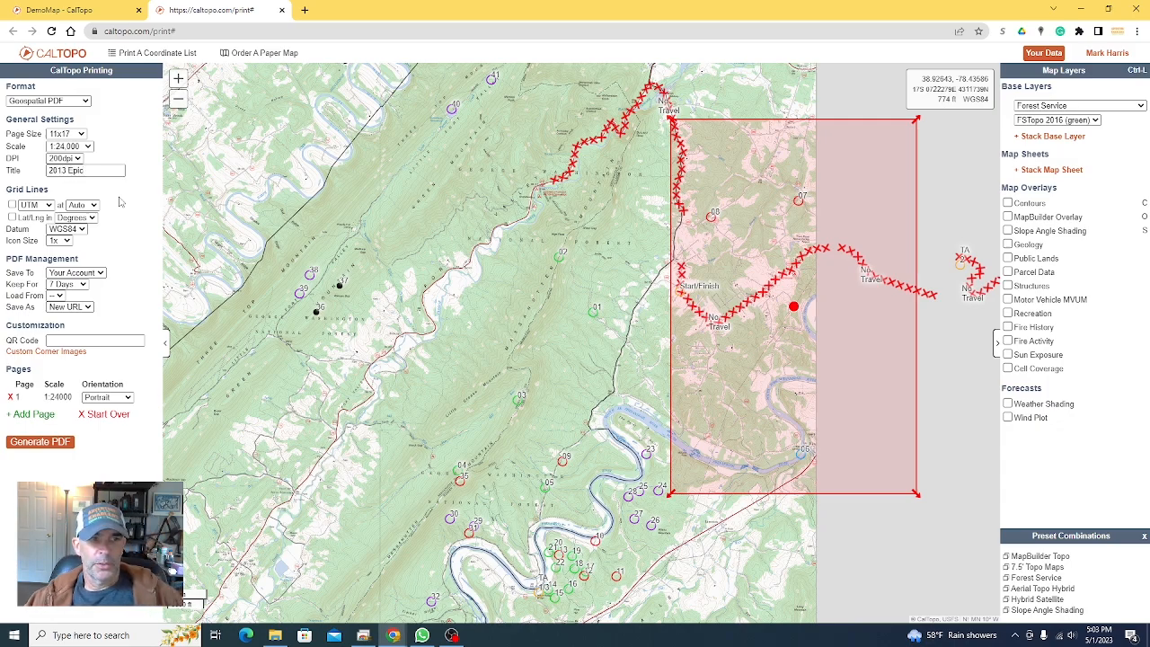
click(12, 204)
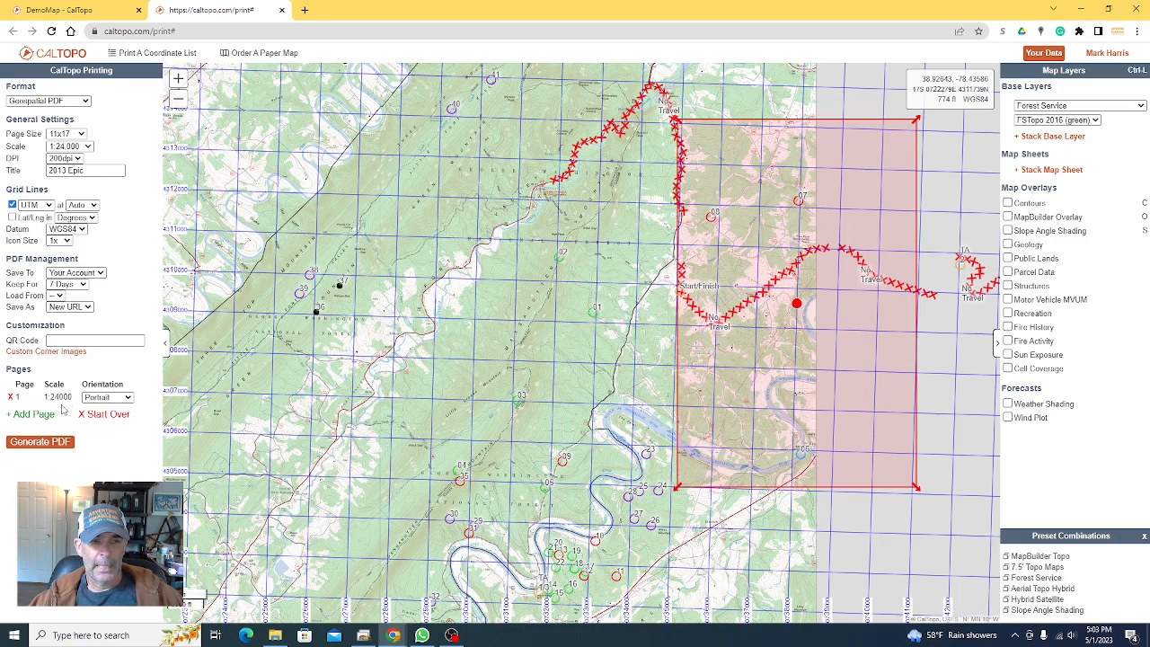
- Place page 1 over the Start/Finish and the northern No Travel route, and add a second portrait page over the checkpoints south of it
mouse_move(796, 307)
mouse_down()
mouse_move(737, 334)
mouse_move(695, 320)
mouse_move(658, 257)
mouse_up()
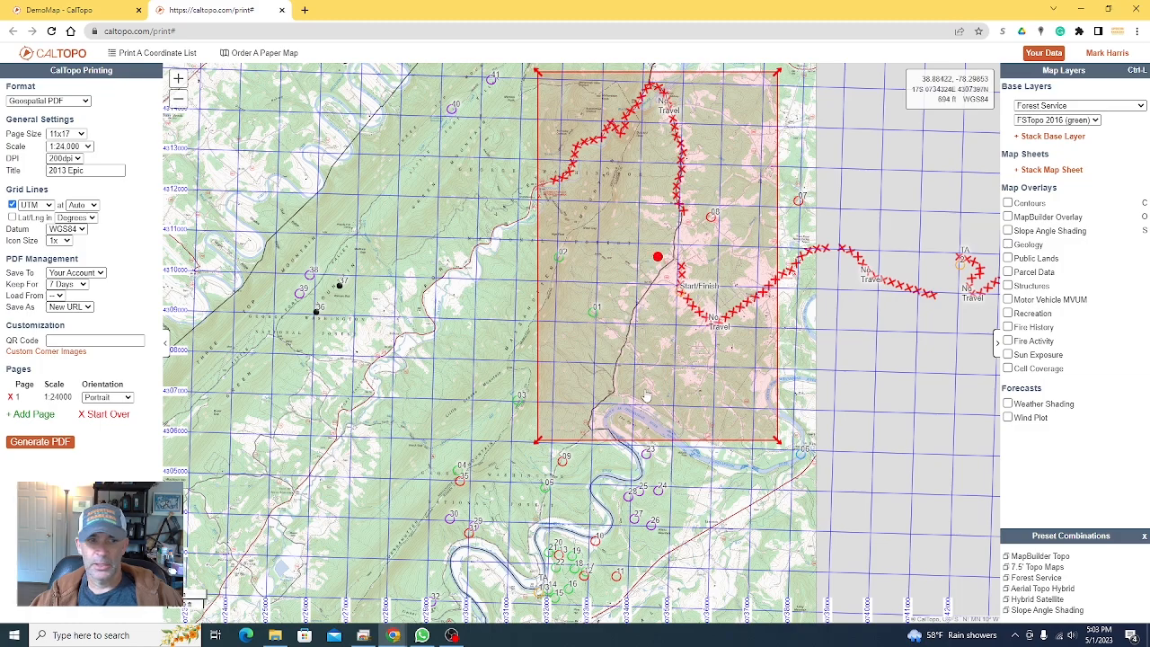
click(43, 415)
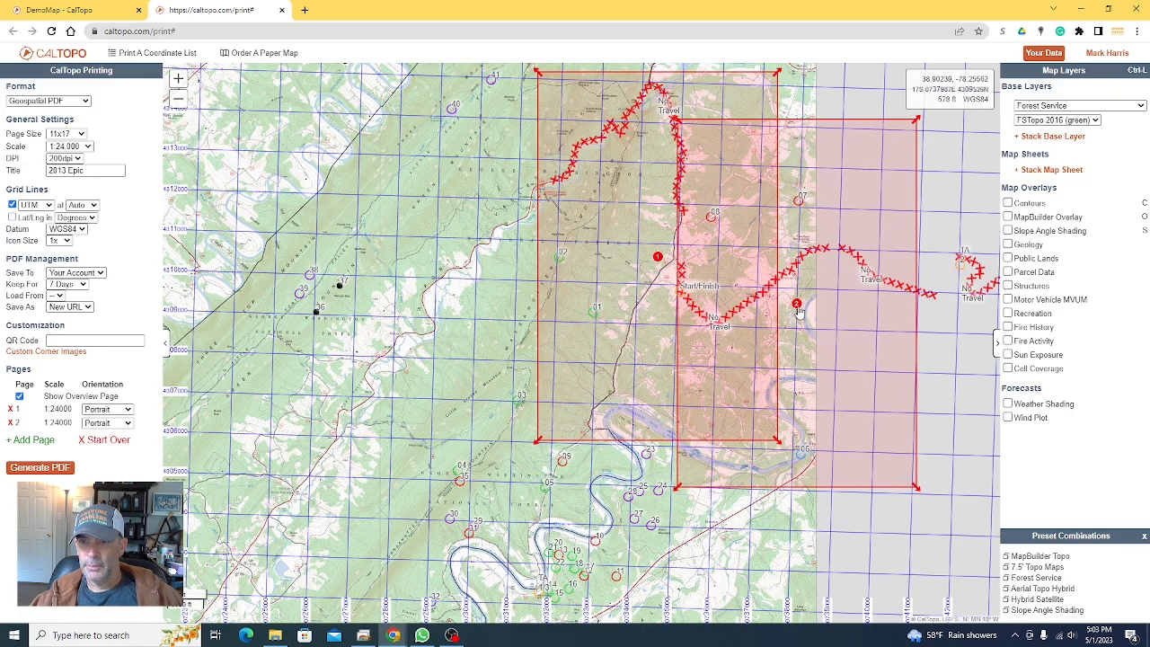
drag(796, 305, 561, 454)
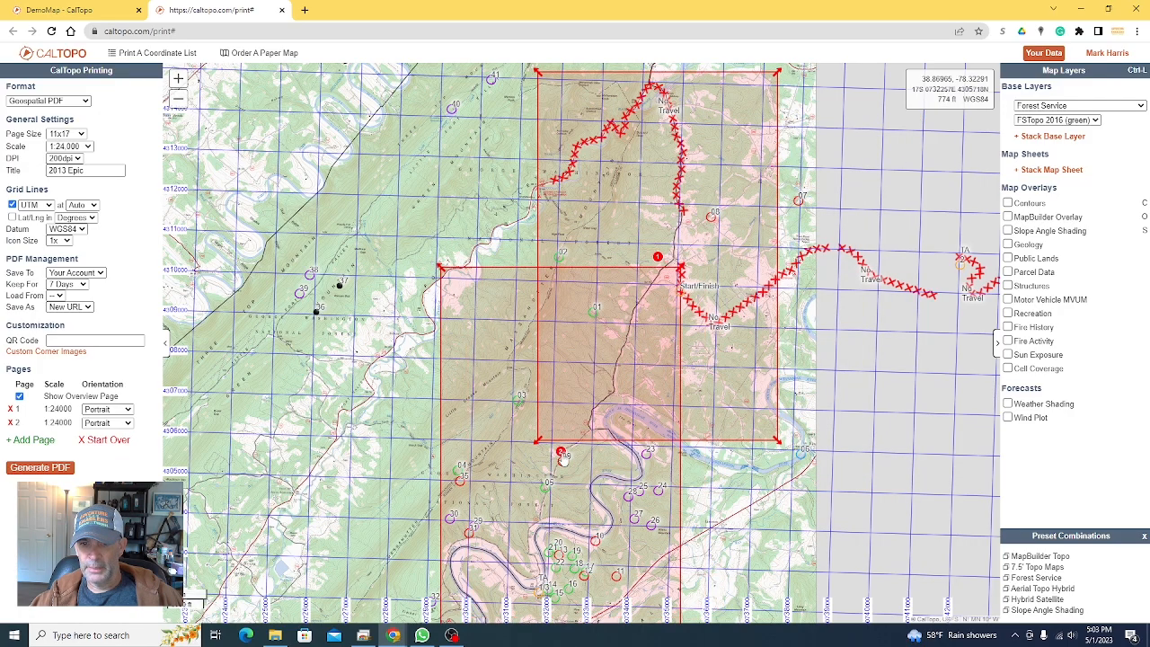
scroll(936, 440, down, 2)
scroll(904, 489, up, 2)
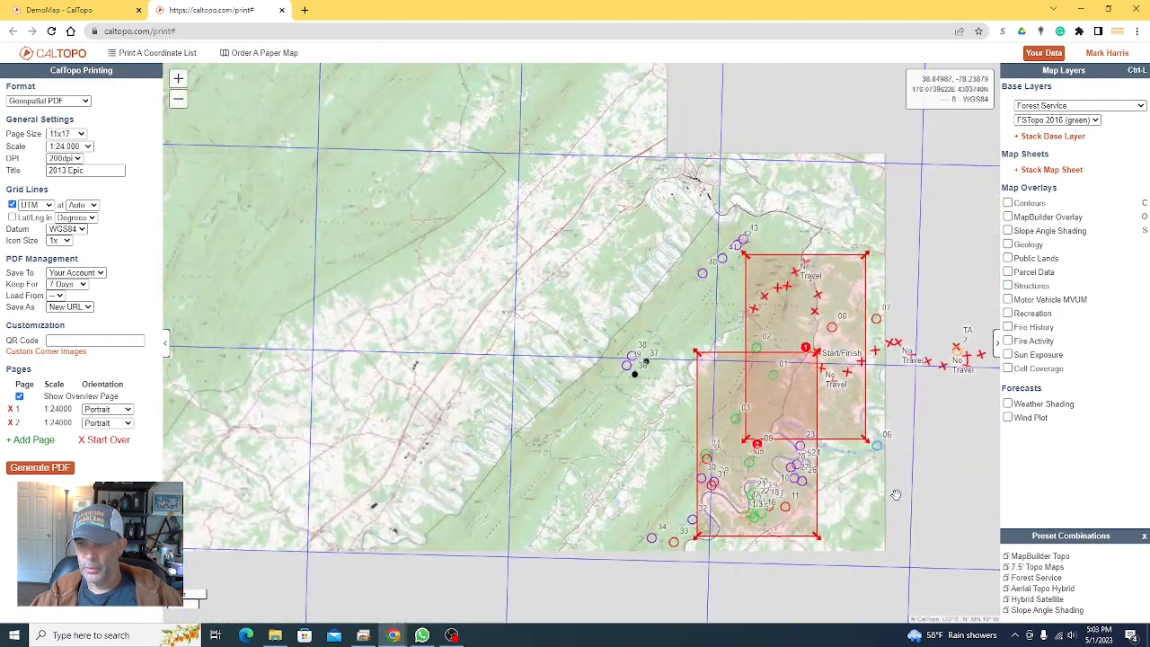
drag(596, 417, 624, 377)
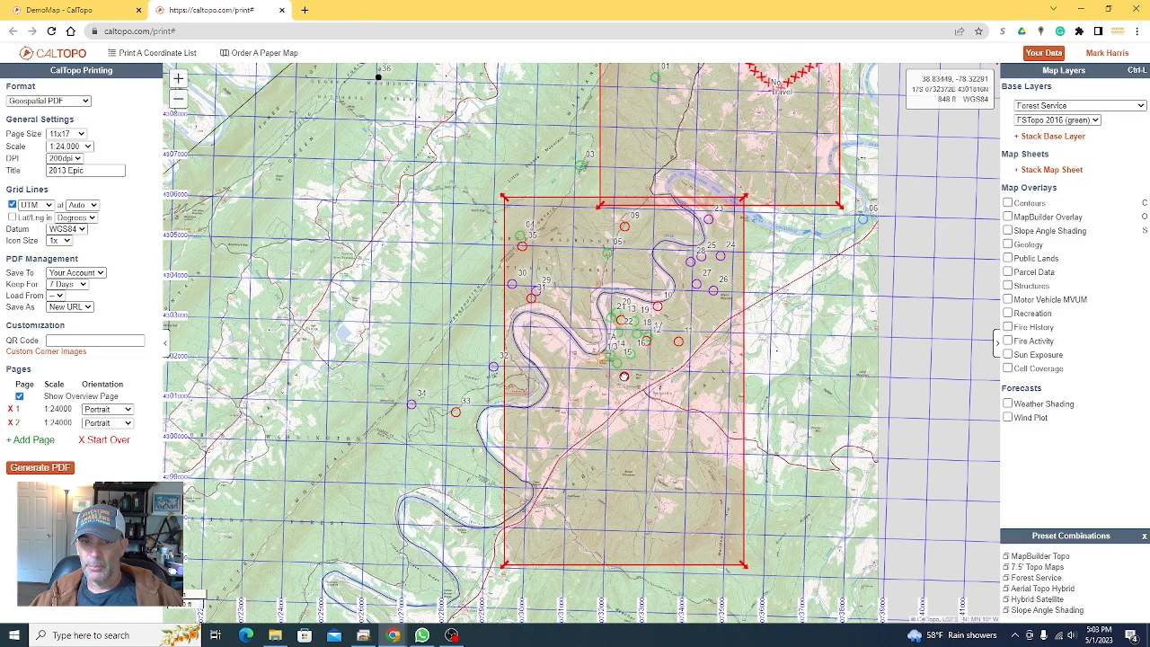
- Add a third portrait page over the eastern TA 2 area, and shift pages 2 and 1 east into one column beside it
drag(930, 258, 651, 360)
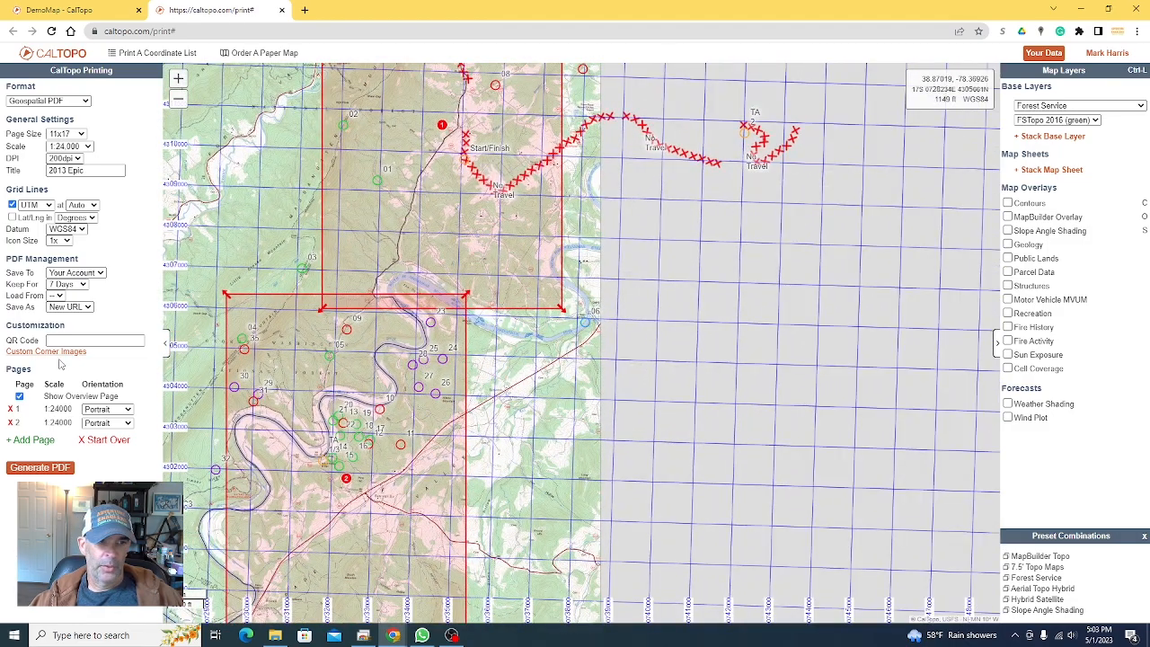
click(40, 440)
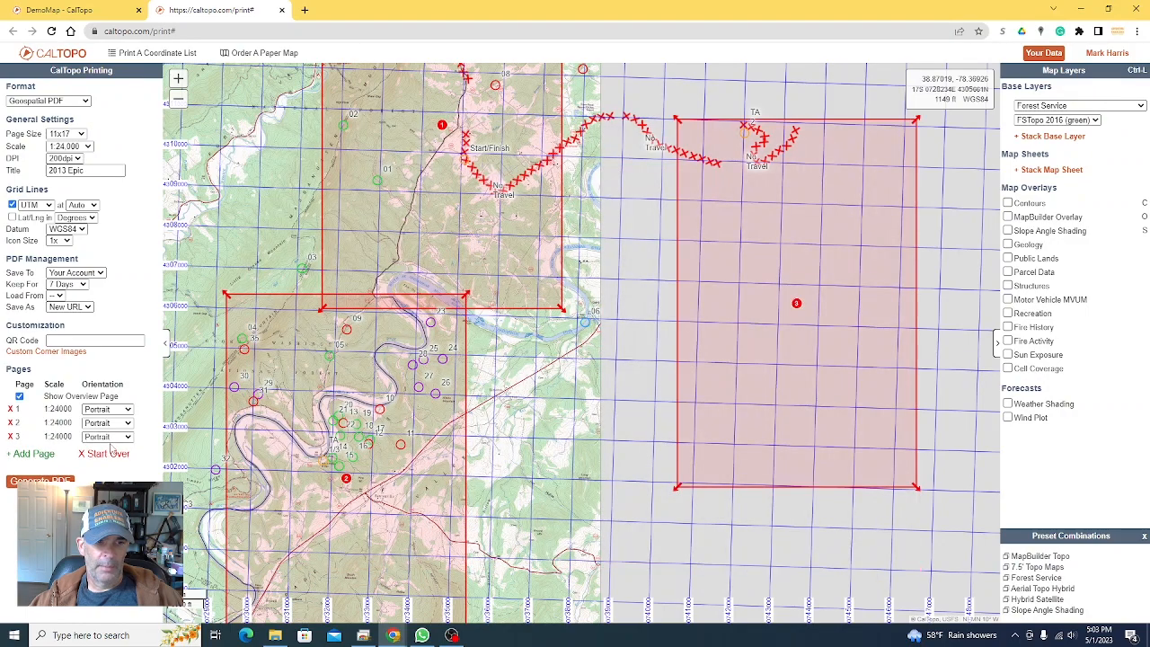
mouse_move(797, 308)
mouse_down()
mouse_move(574, 301)
mouse_move(648, 286)
mouse_move(685, 240)
mouse_up()
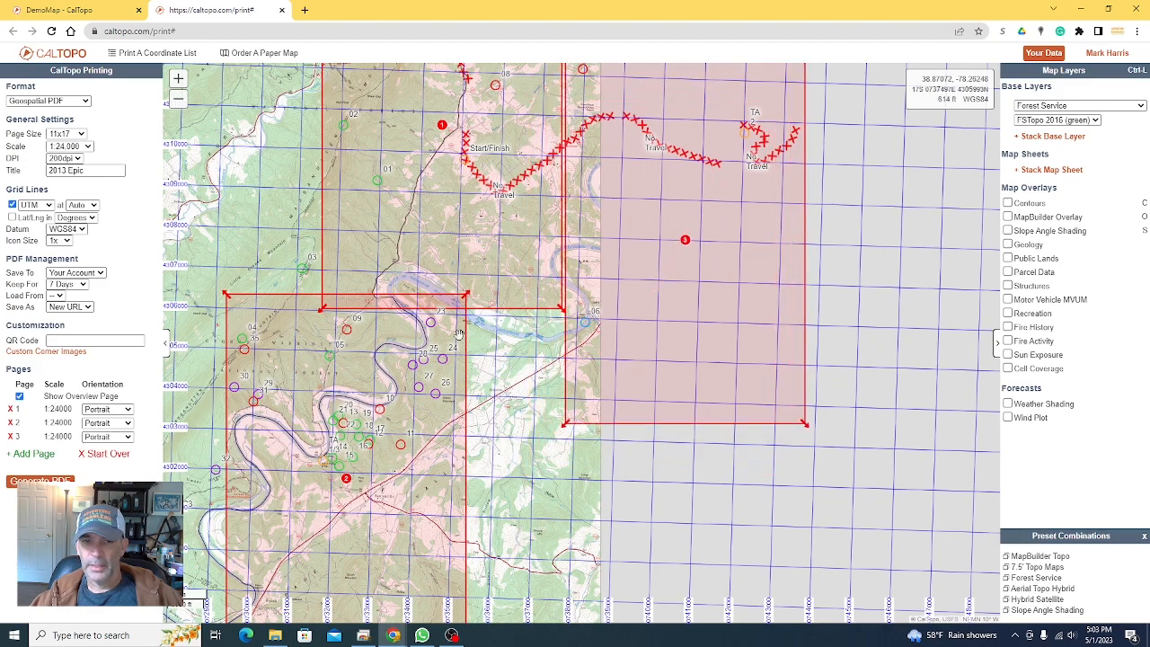
mouse_move(348, 483)
mouse_down()
mouse_move(420, 471)
mouse_move(450, 482)
mouse_up()
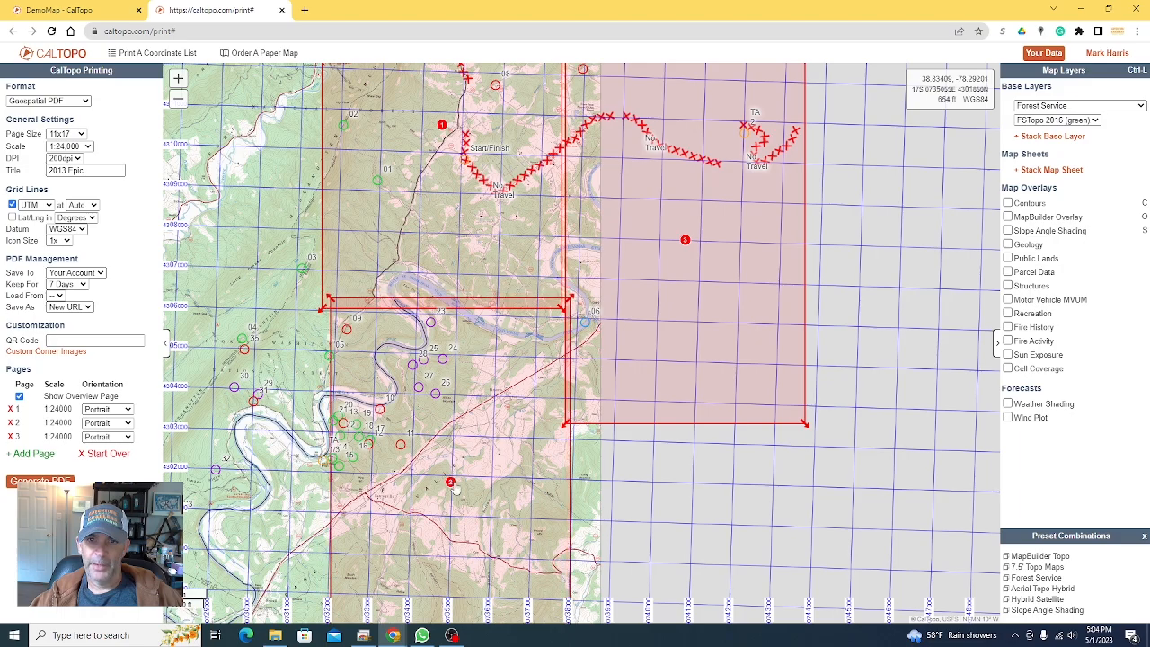
drag(443, 126, 452, 130)
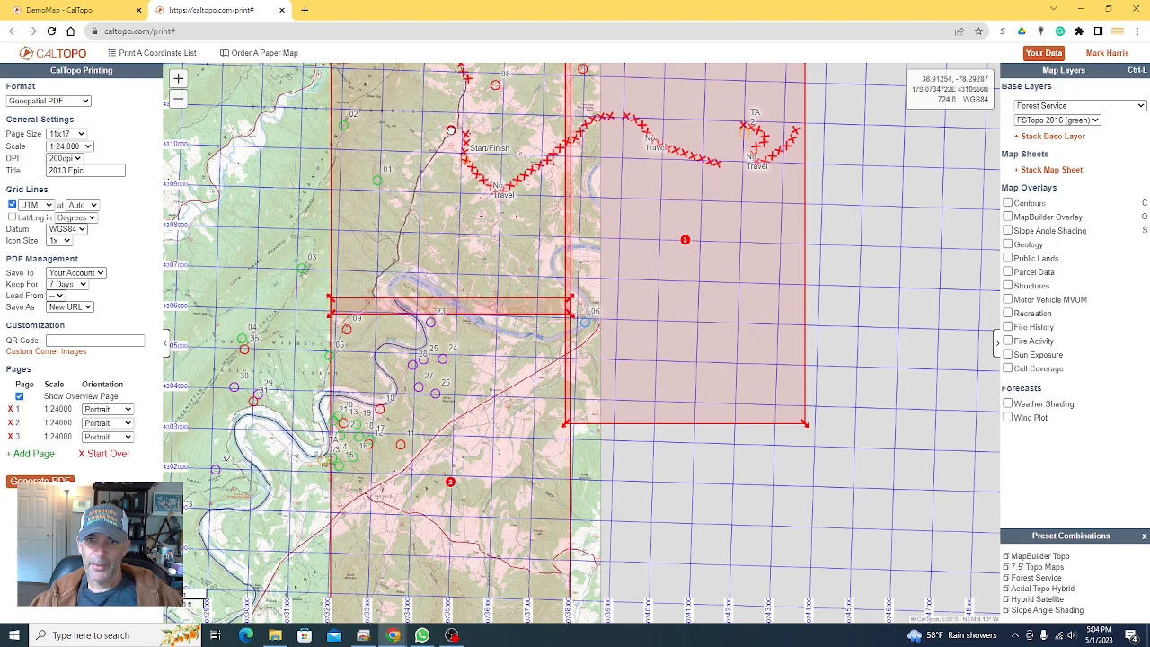
- Add a fourth portrait page directly west of page 2, slightly overlapping it and covering checkpoints 29 to 34
drag(872, 213, 889, 404)
drag(279, 440, 536, 206)
drag(547, 413, 577, 305)
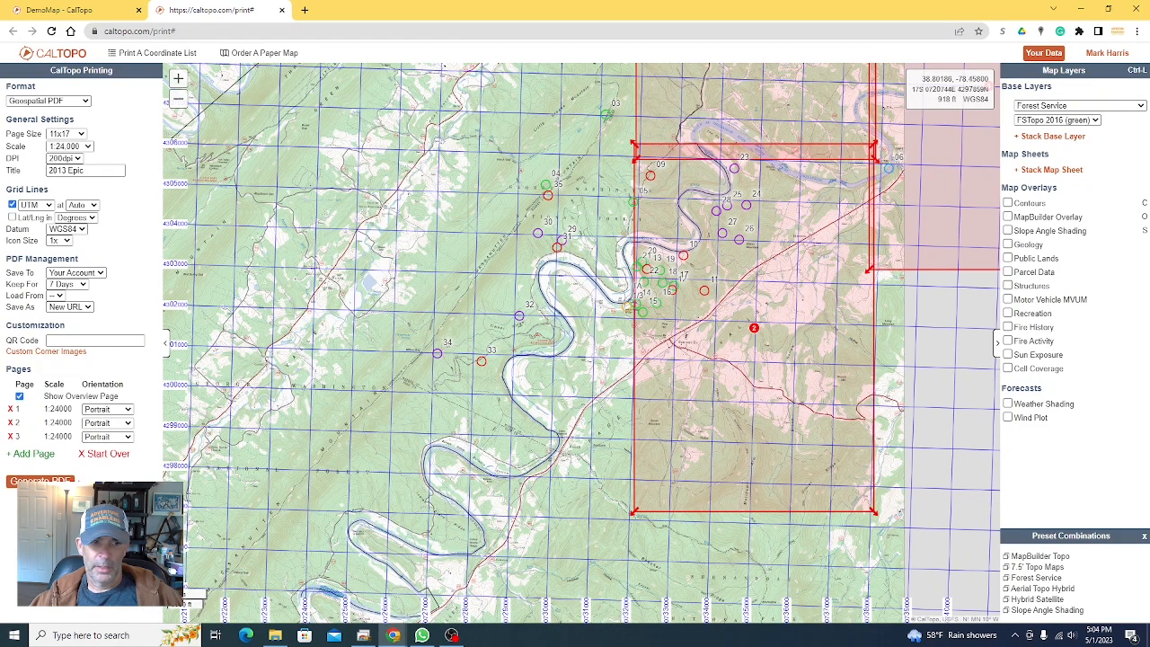
click(33, 453)
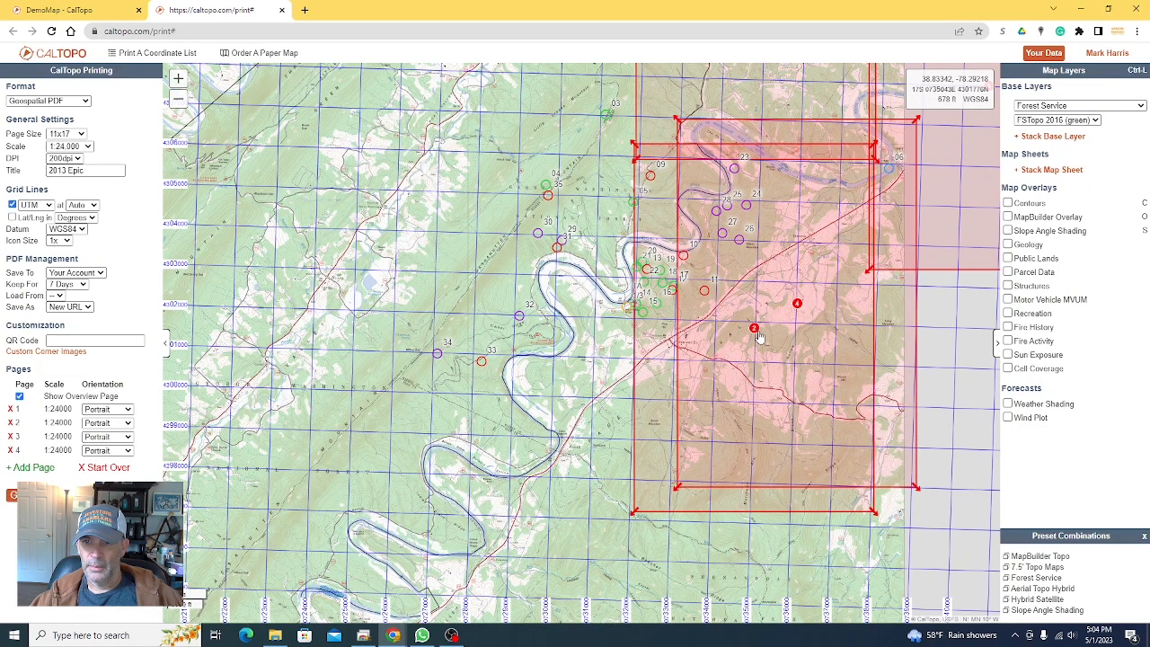
drag(796, 306, 538, 331)
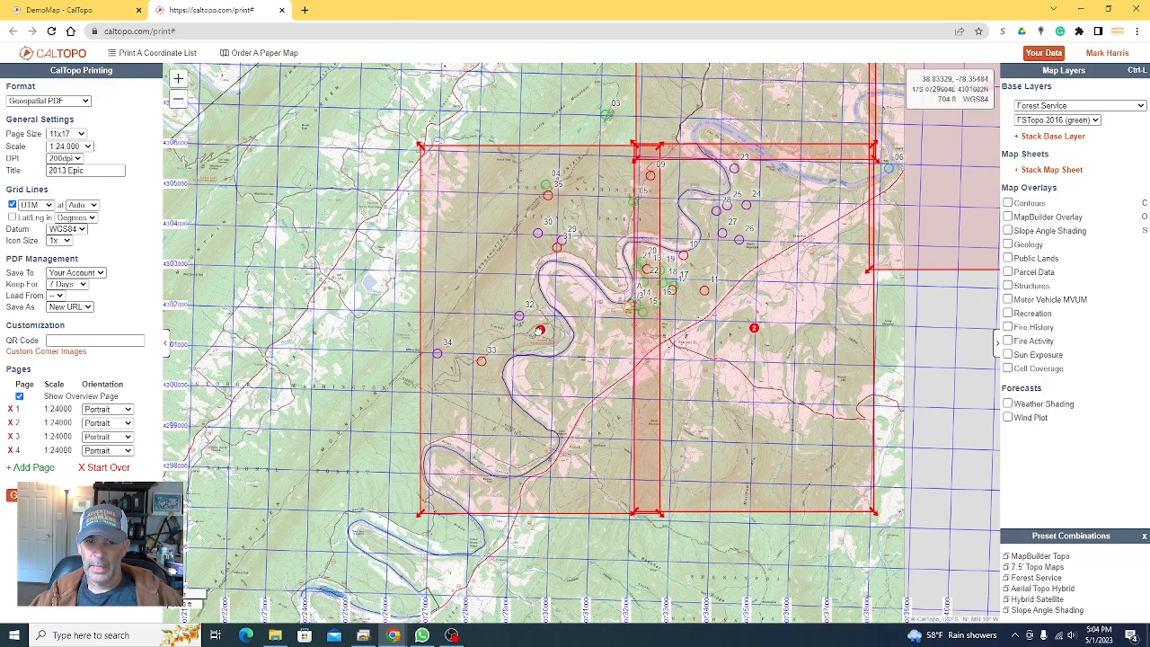
- Add a fifth portrait page west of page 1 over checkpoints 36 to 39, and shift pages 1 and 3 west to close the gaps
drag(326, 155, 333, 497)
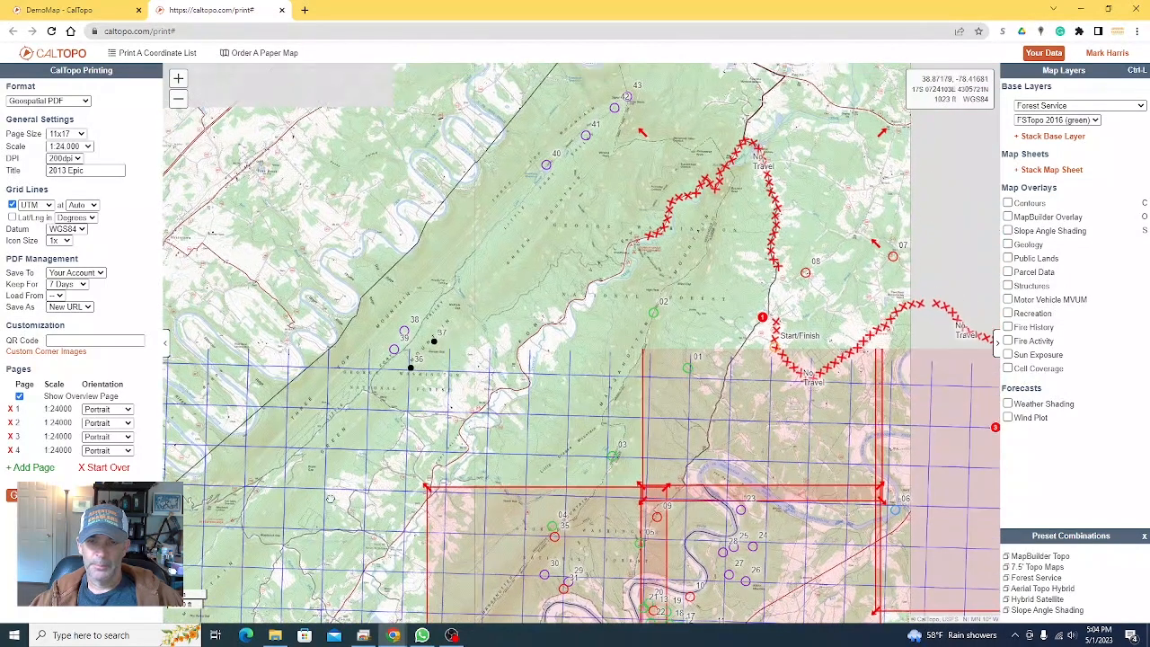
click(32, 467)
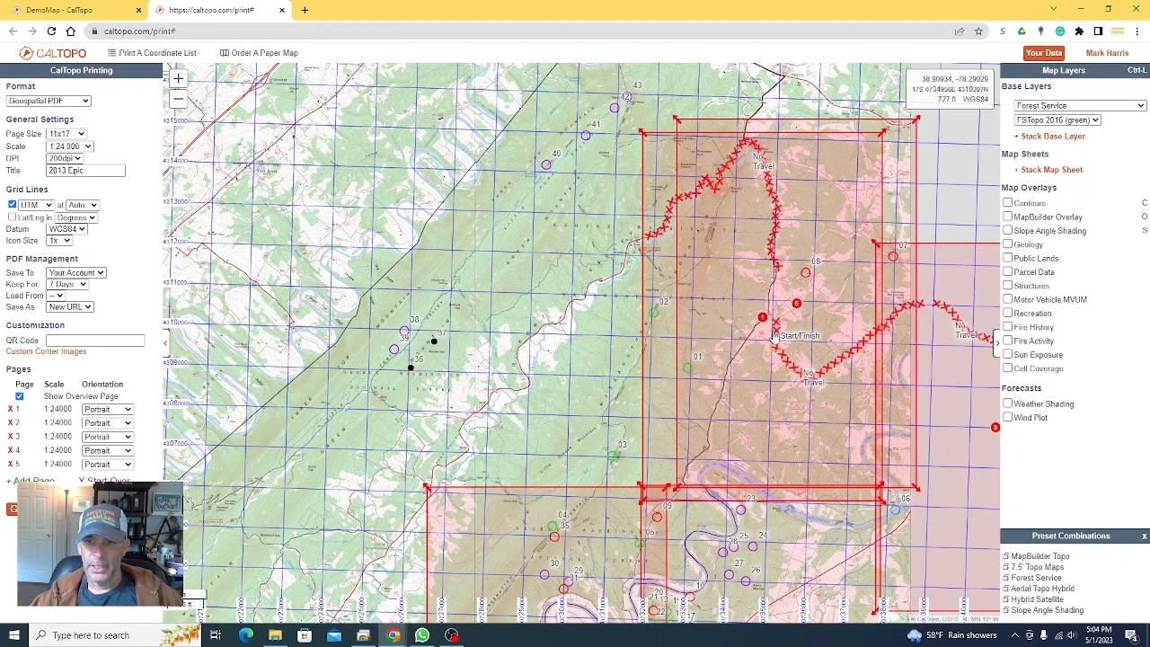
mouse_move(796, 304)
mouse_down()
mouse_move(481, 338)
mouse_move(507, 327)
mouse_up()
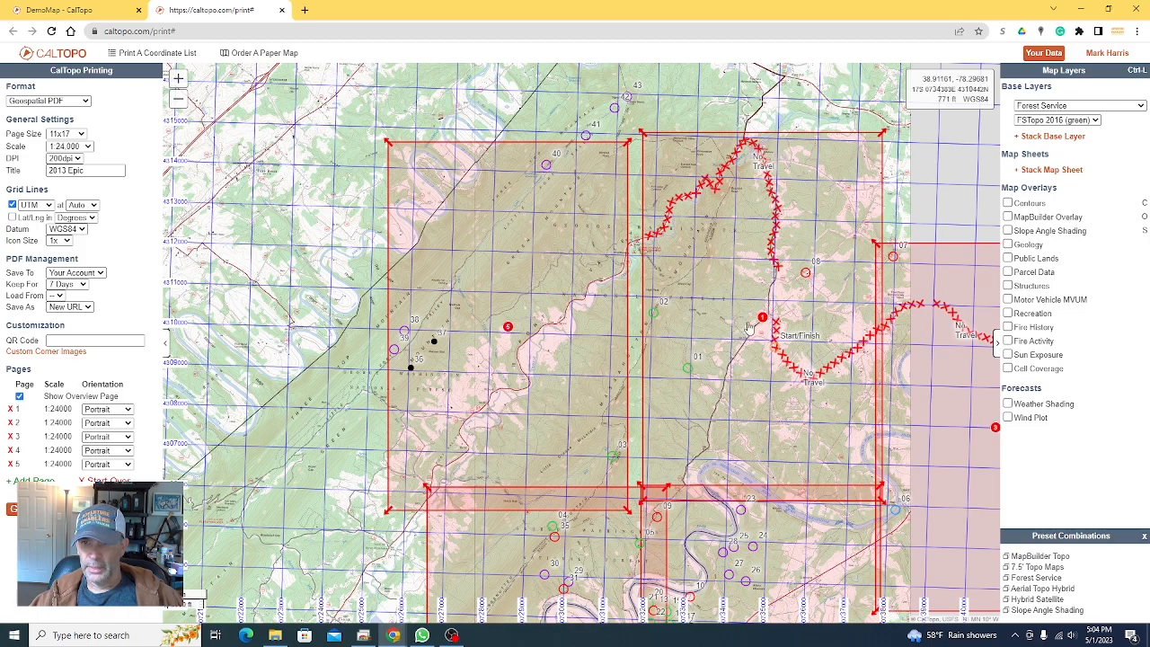
drag(761, 317, 745, 317)
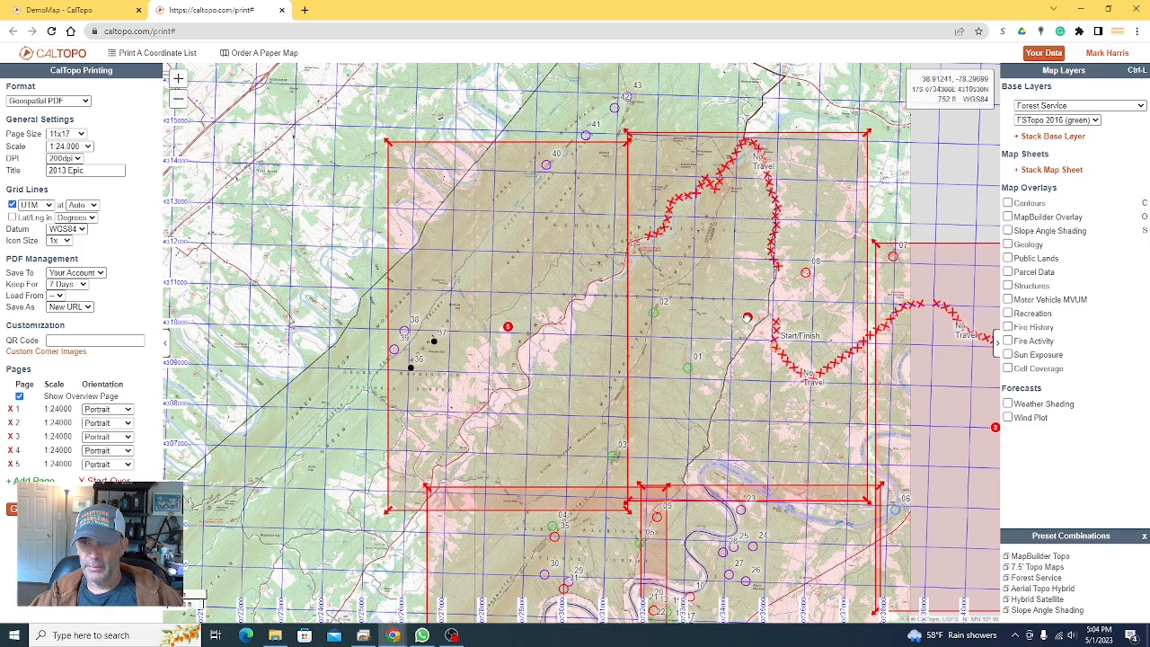
drag(994, 431, 982, 422)
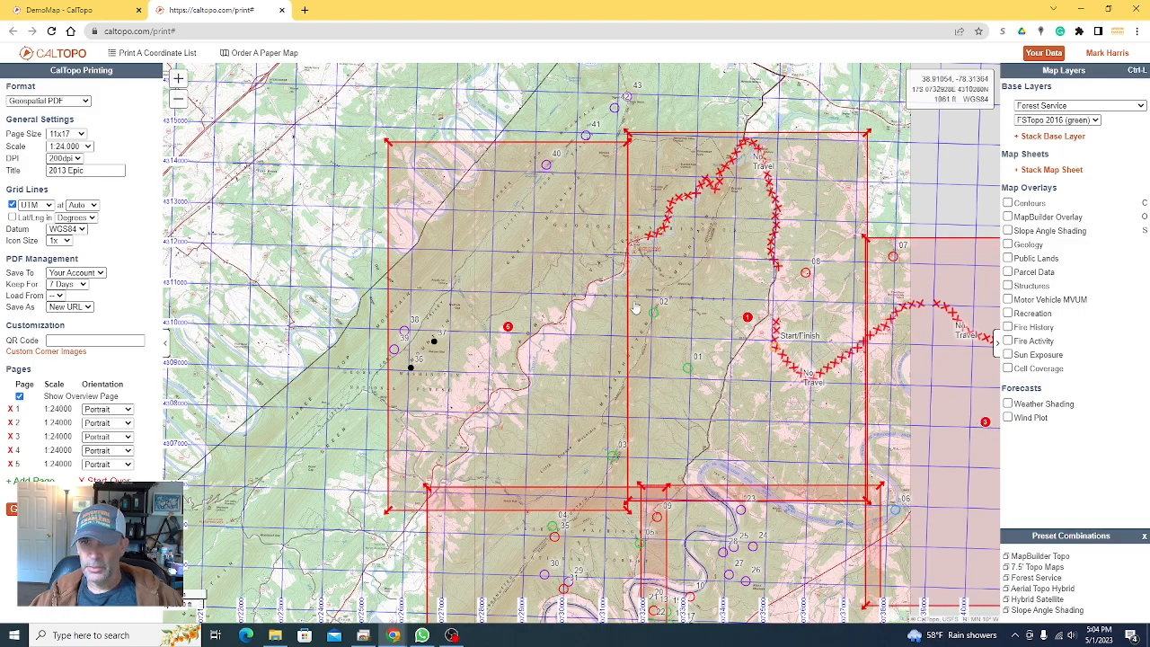
- Add a sixth page in landscape orientation and place it over the northern checkpoints 40 to 43
drag(290, 236, 307, 348)
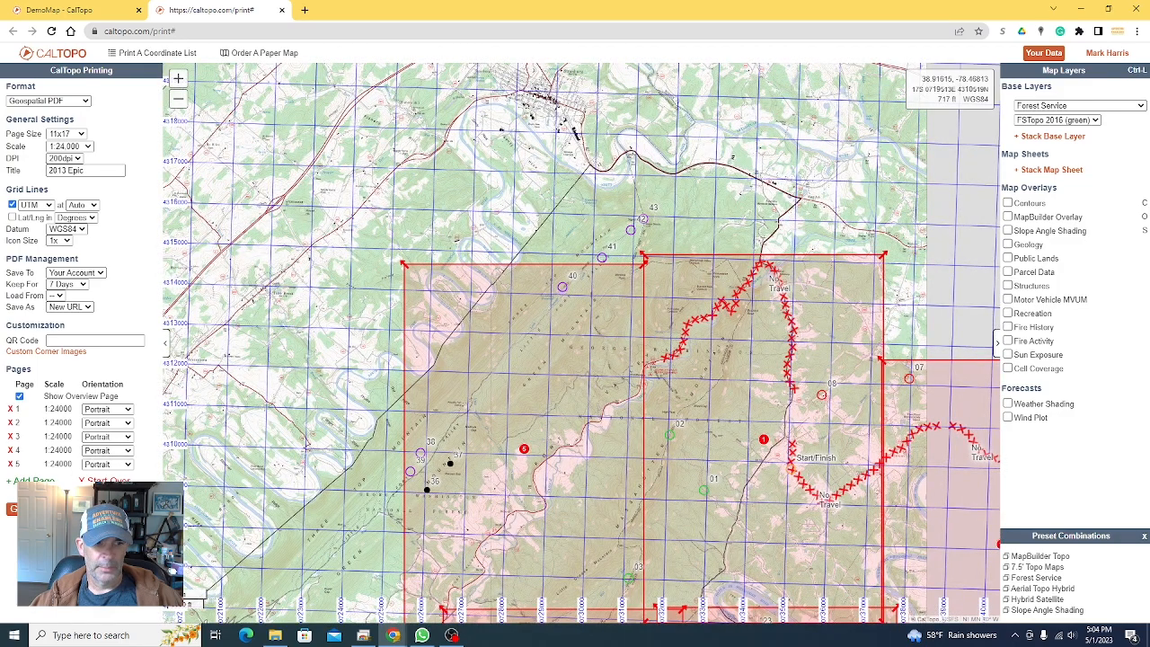
click(32, 480)
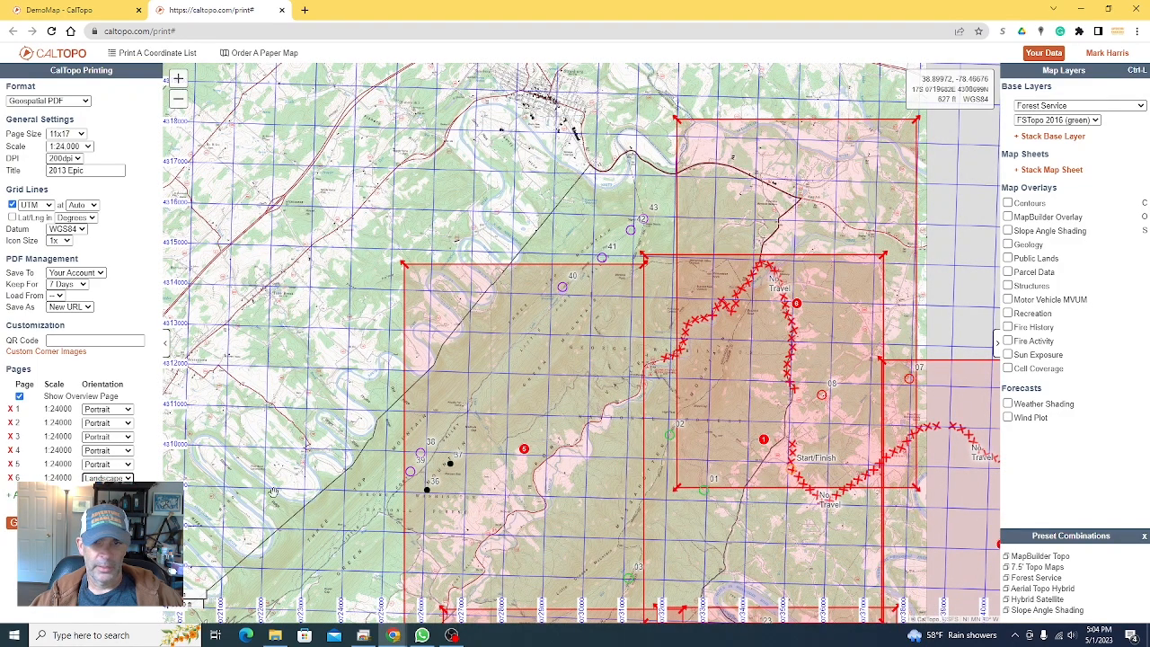
drag(723, 232, 630, 232)
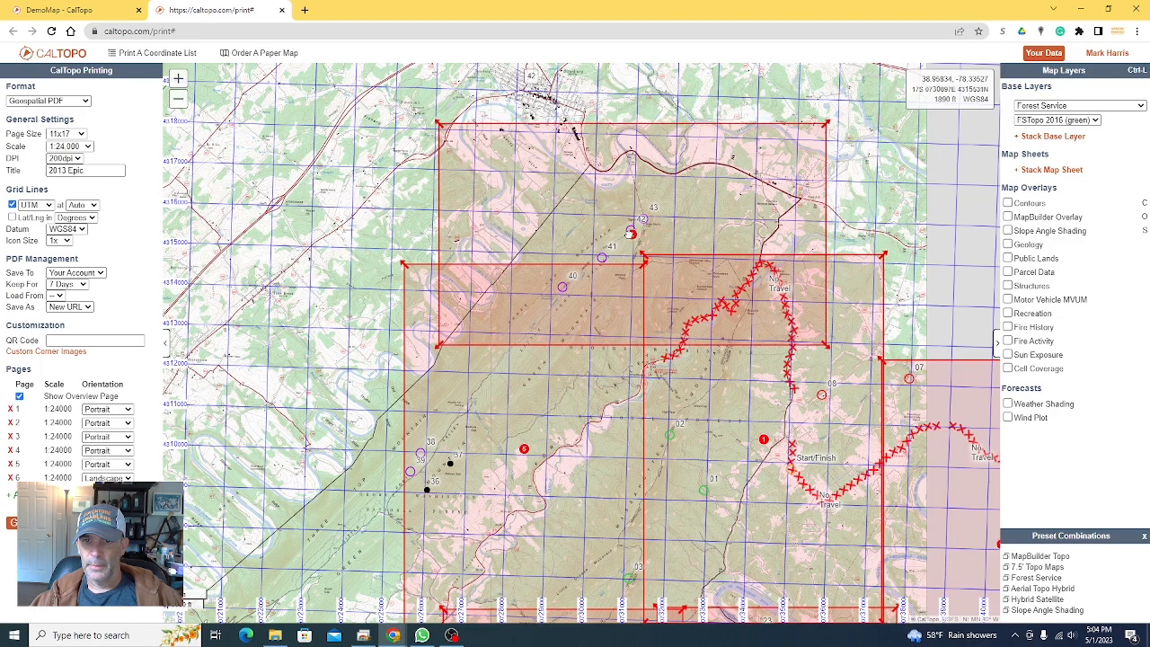
scroll(267, 355, down, 1)
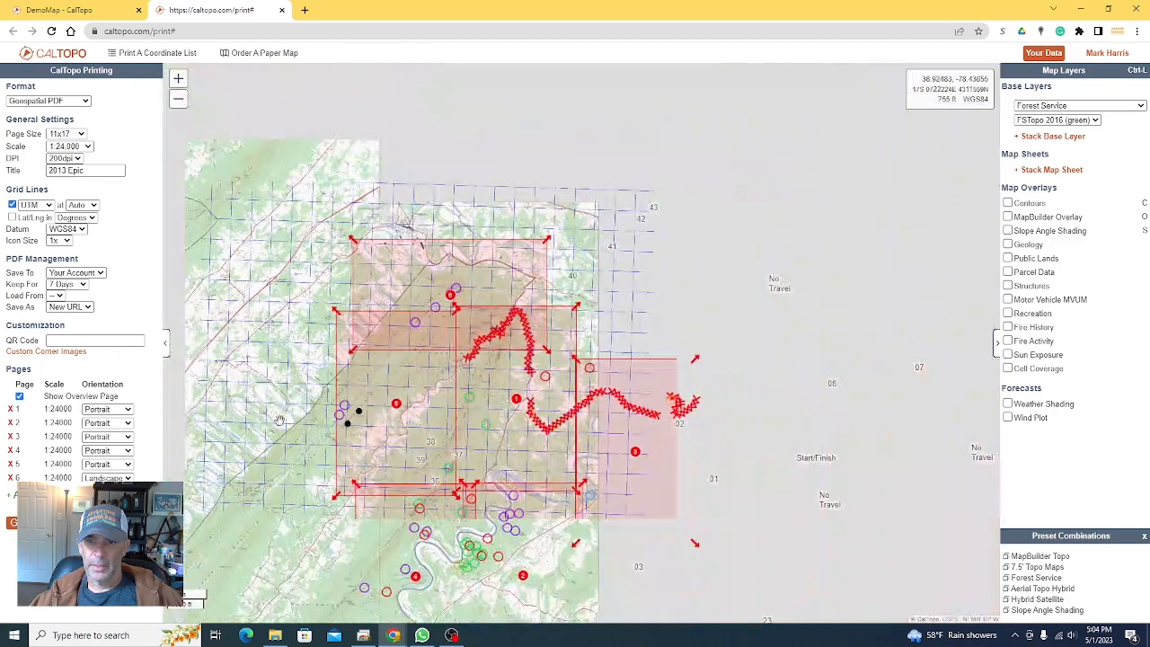
drag(746, 505, 855, 335)
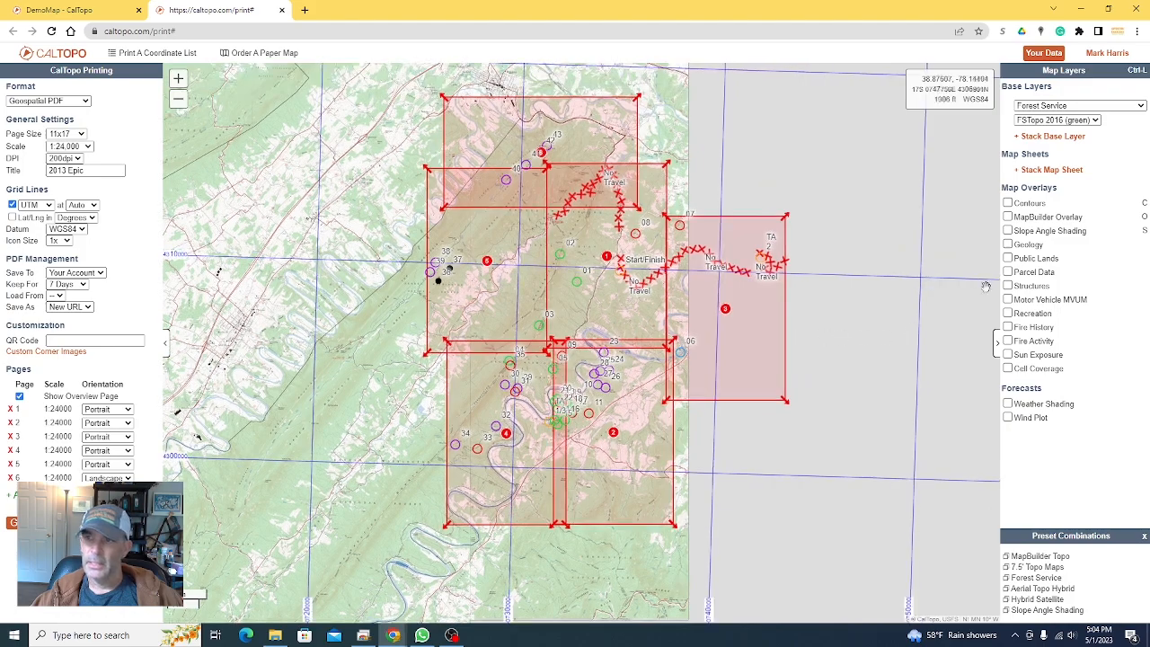
- Change the print base layer to MapBuilder Topo and generate the PDF
click(1087, 107)
click(1059, 127)
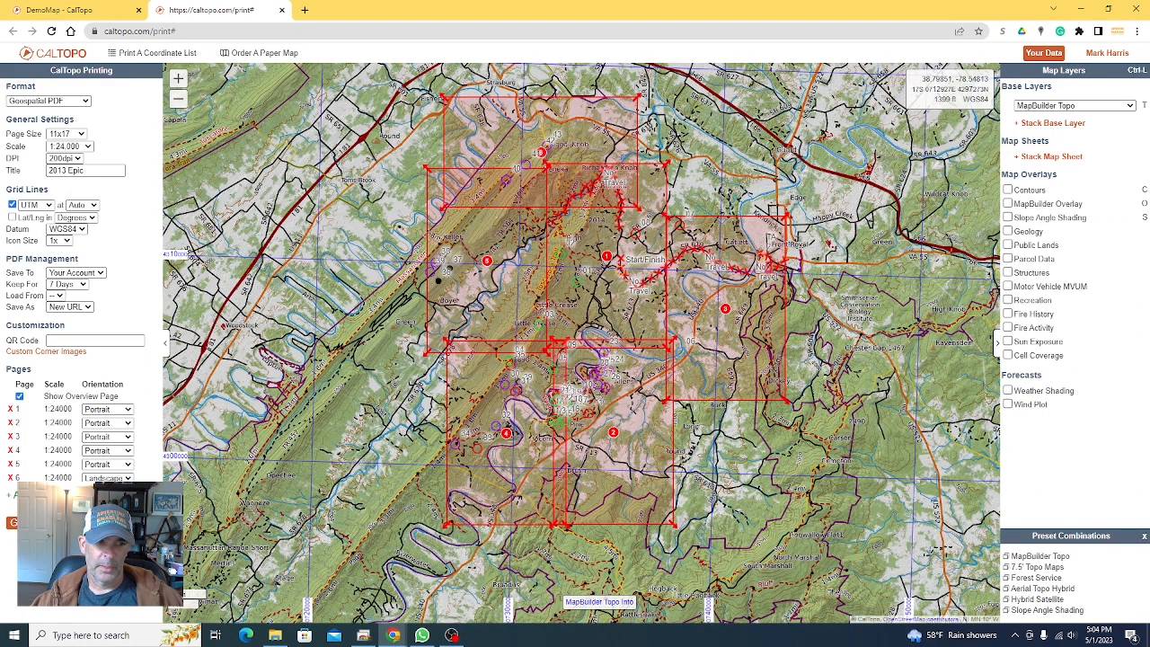
click(40, 522)
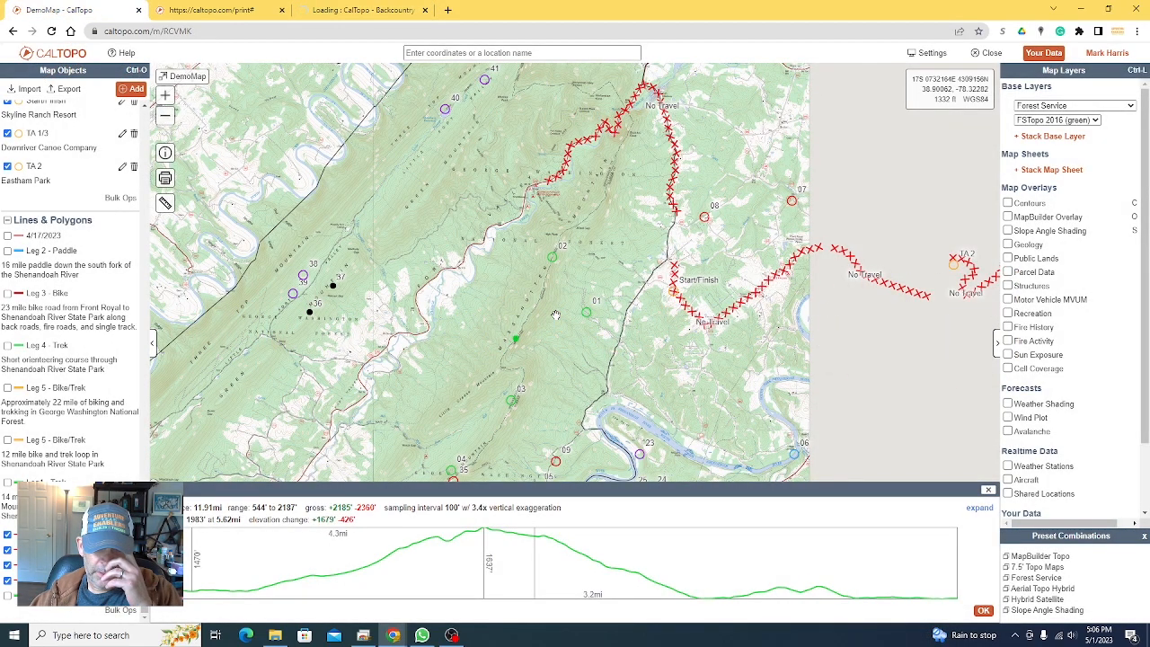
- Close the elevation profile in DemoMap, open the details of checkpoint 01, and copy its UTM and decimal-degree coordinates
drag(592, 318, 576, 358)
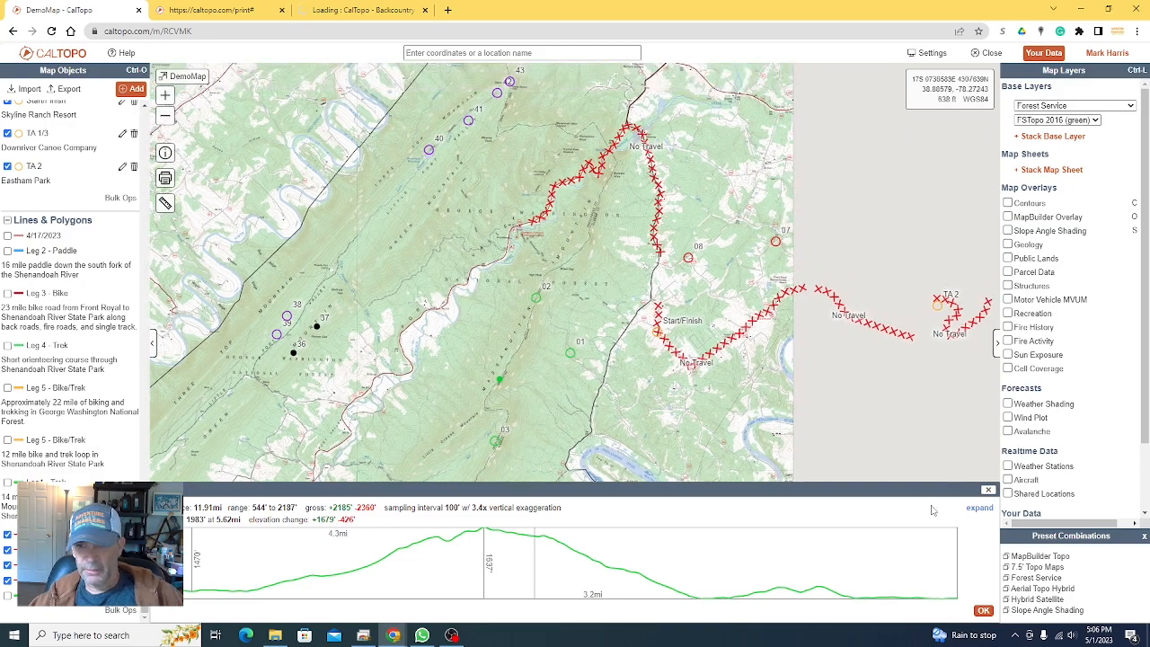
click(988, 489)
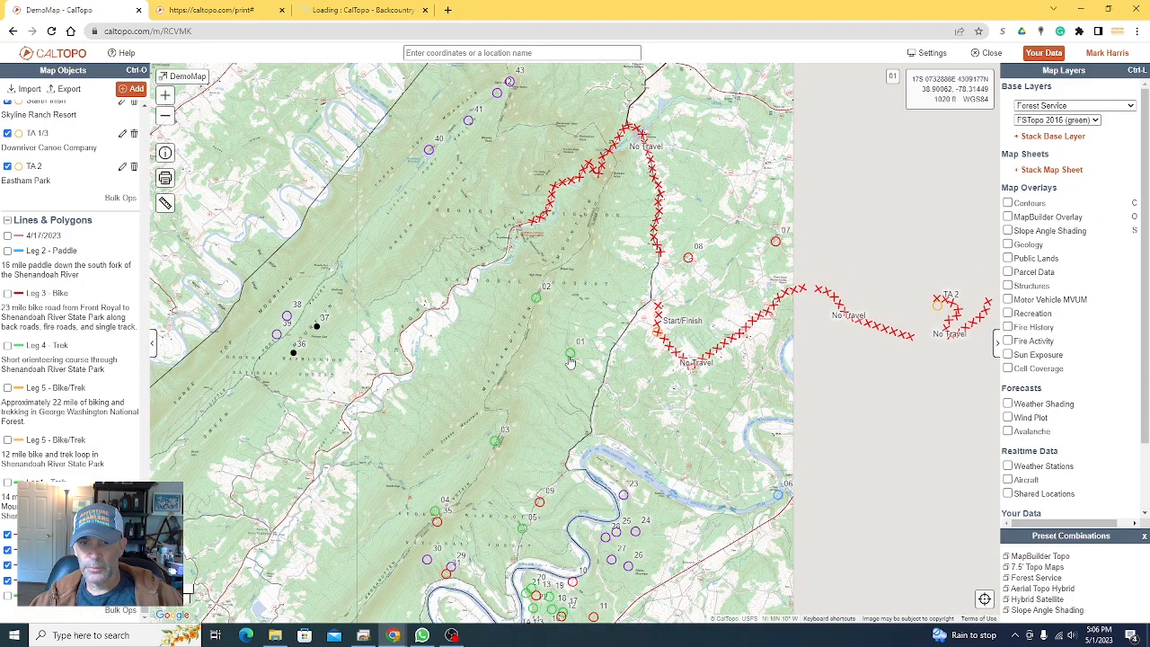
click(570, 355)
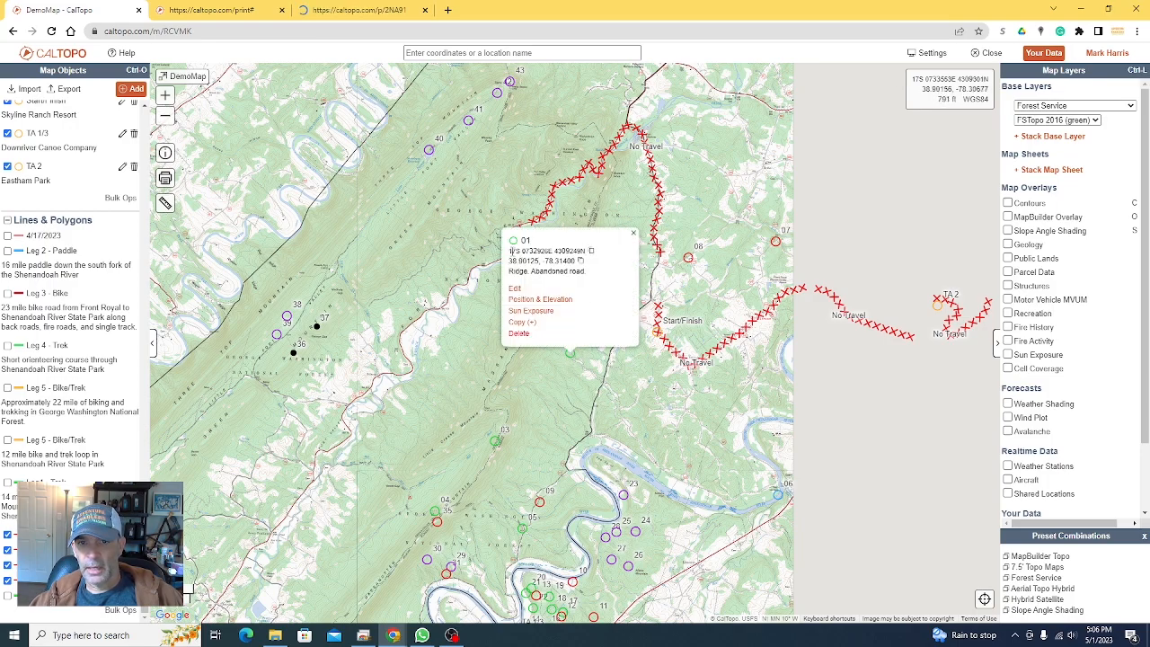
drag(509, 250, 588, 252)
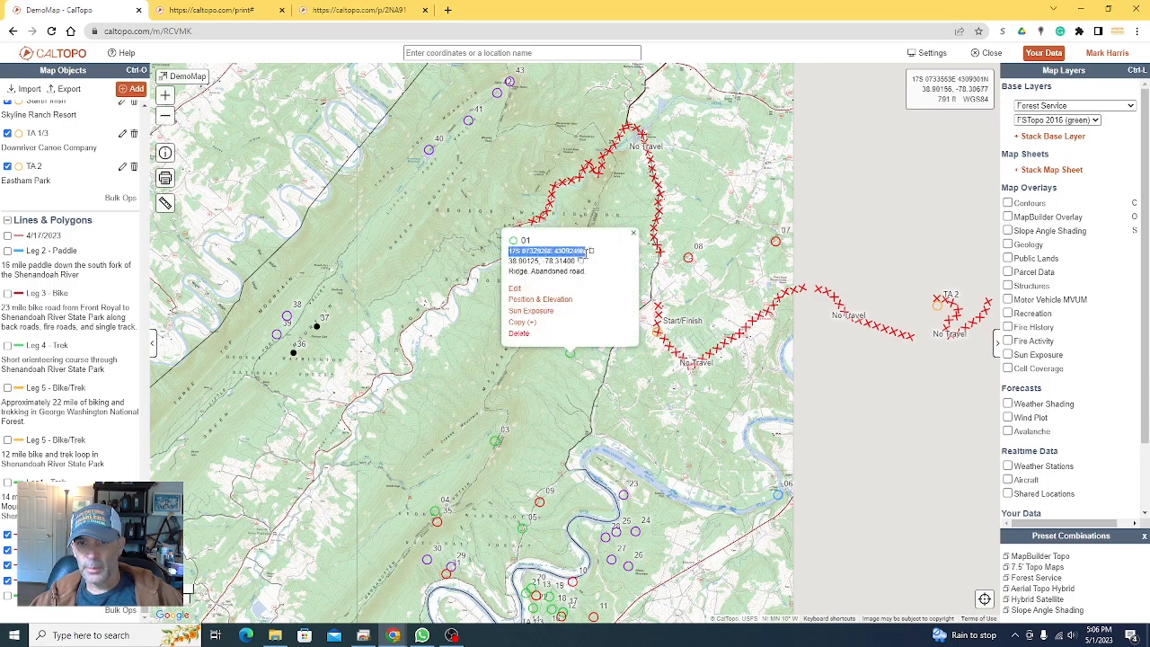
key(ctrl+c)
click(580, 260)
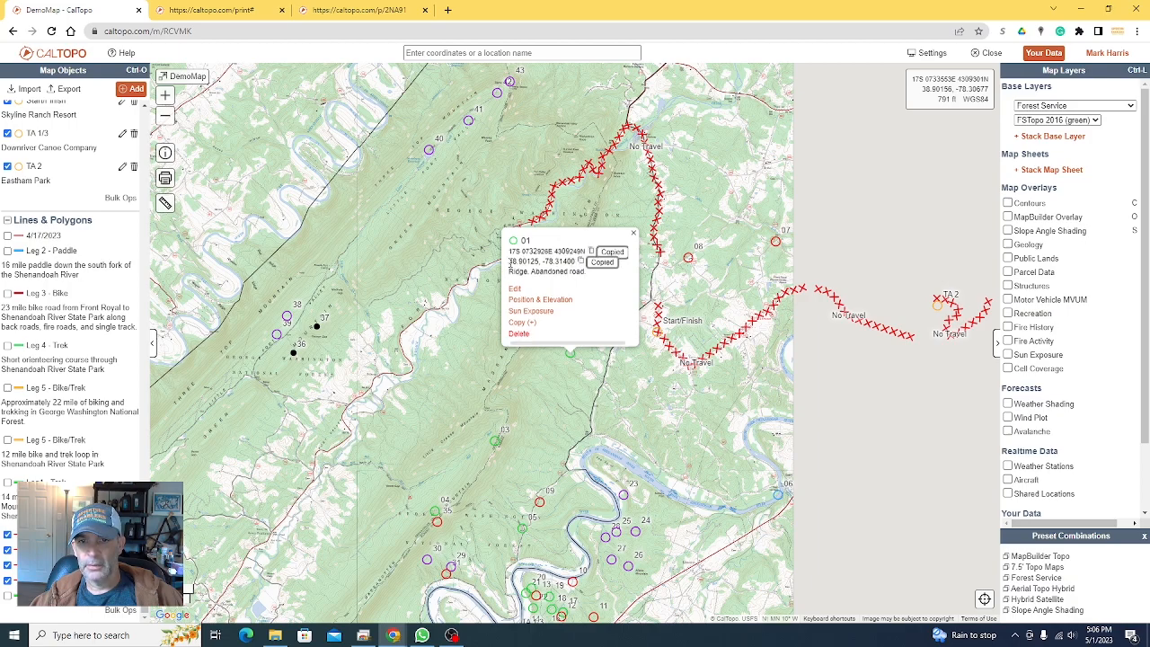
mouse_move(509, 261)
mouse_down()
mouse_move(554, 260)
mouse_move(508, 261)
mouse_up()
click(554, 263)
click(544, 277)
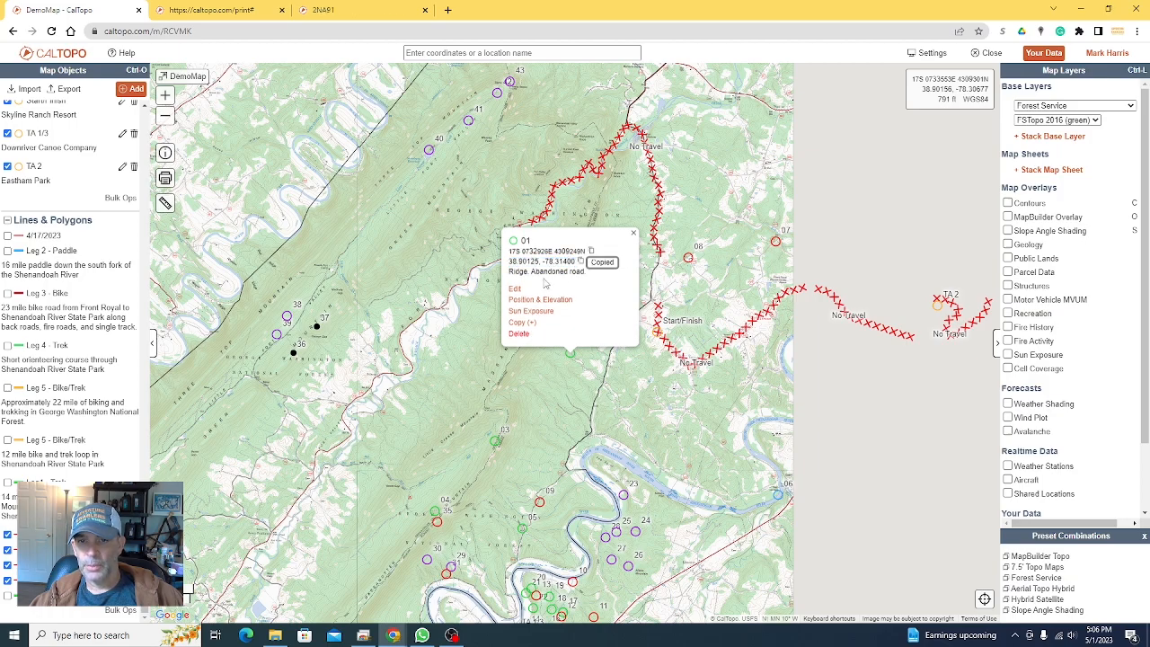
click(590, 251)
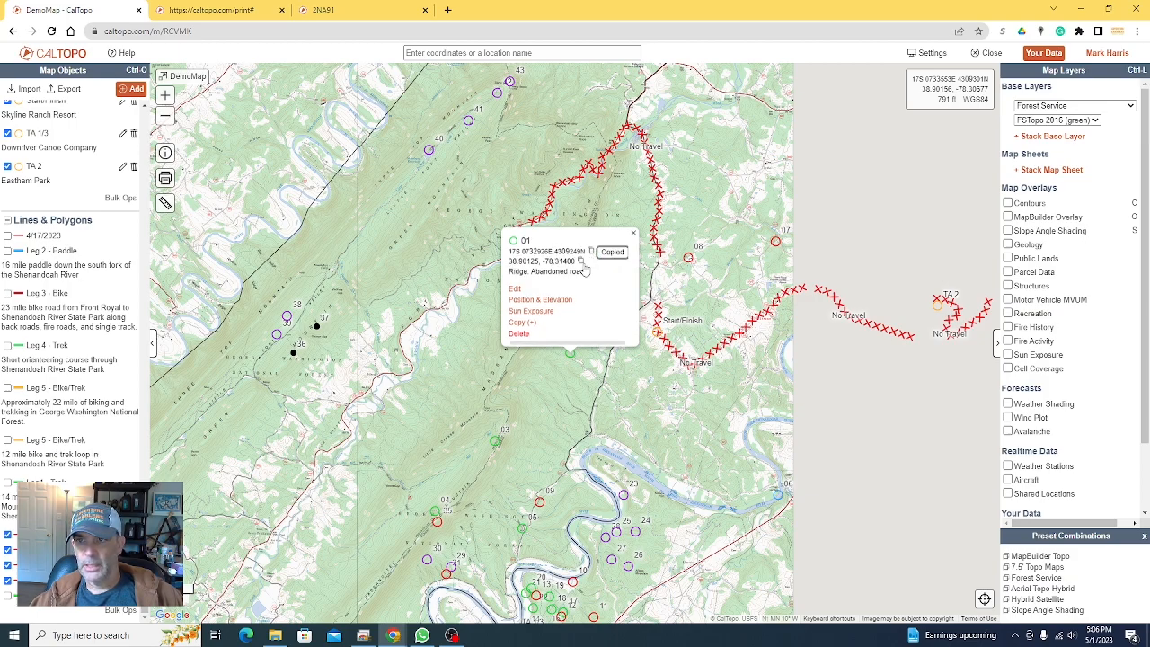
- Review the primary coordinate system options in the map settings and keep UTM selected
click(934, 56)
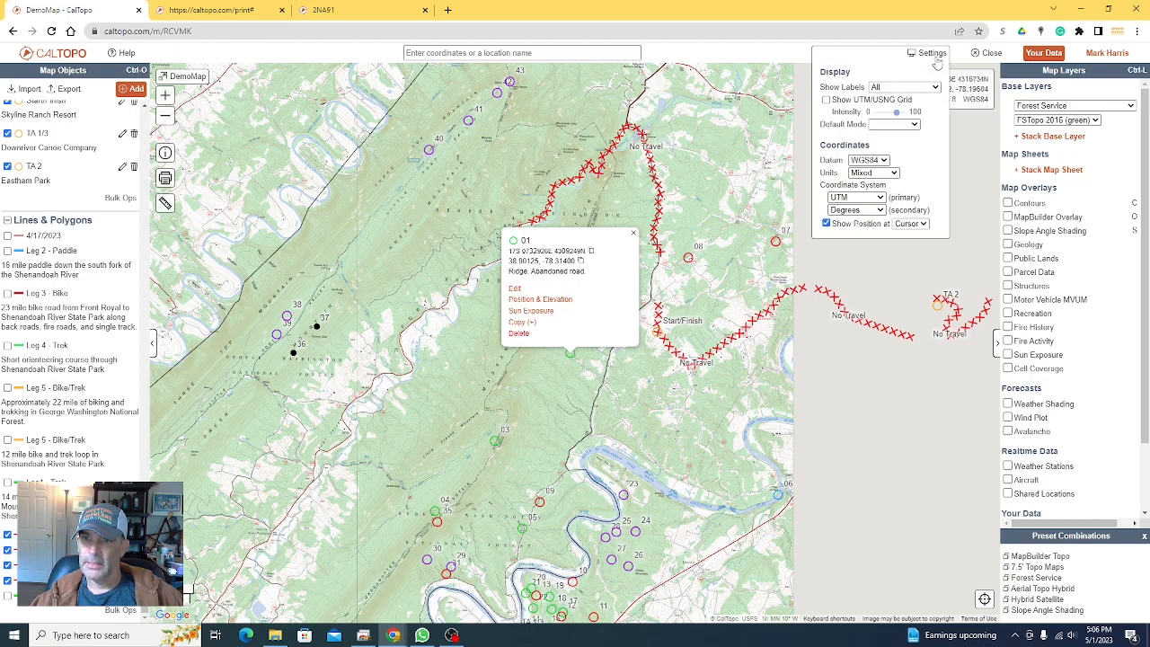
click(850, 200)
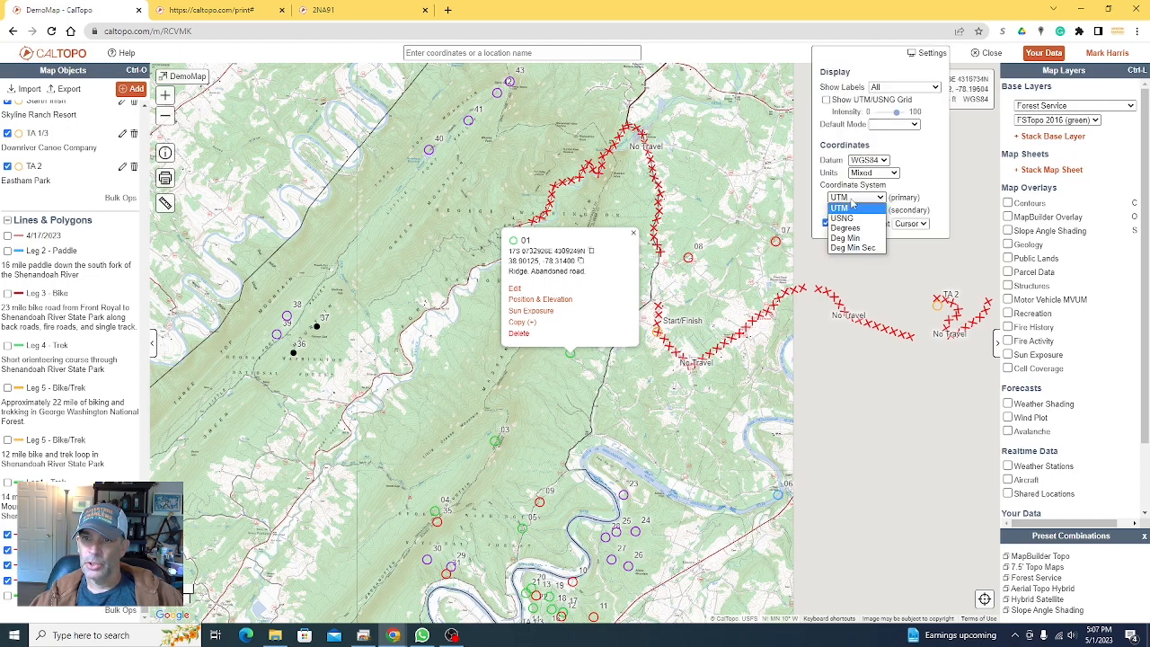
click(860, 207)
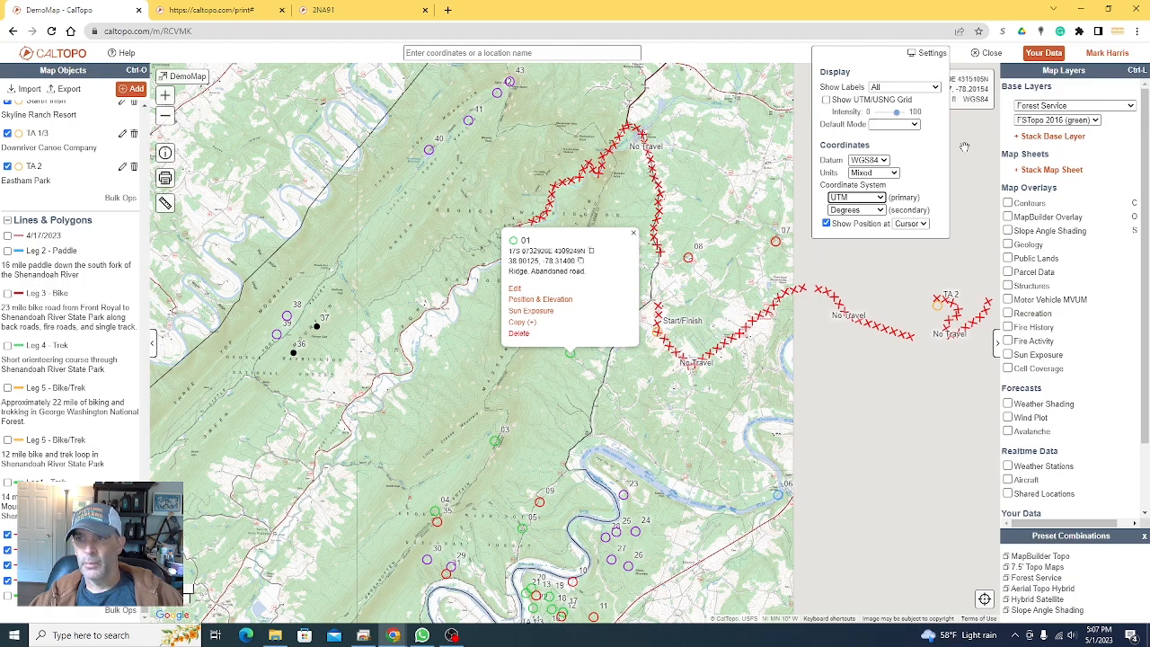
- Close DemoMap, switch to the generated PDF 2NA91, and examine how the page outlines cover the course on the overview page
click(982, 54)
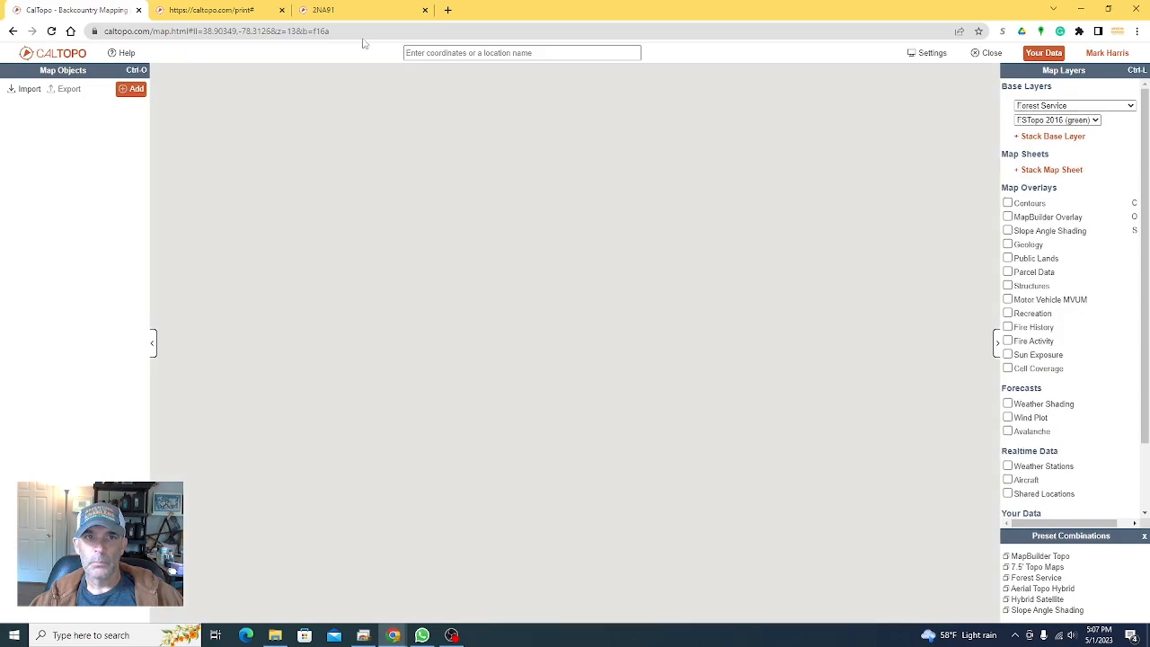
click(334, 10)
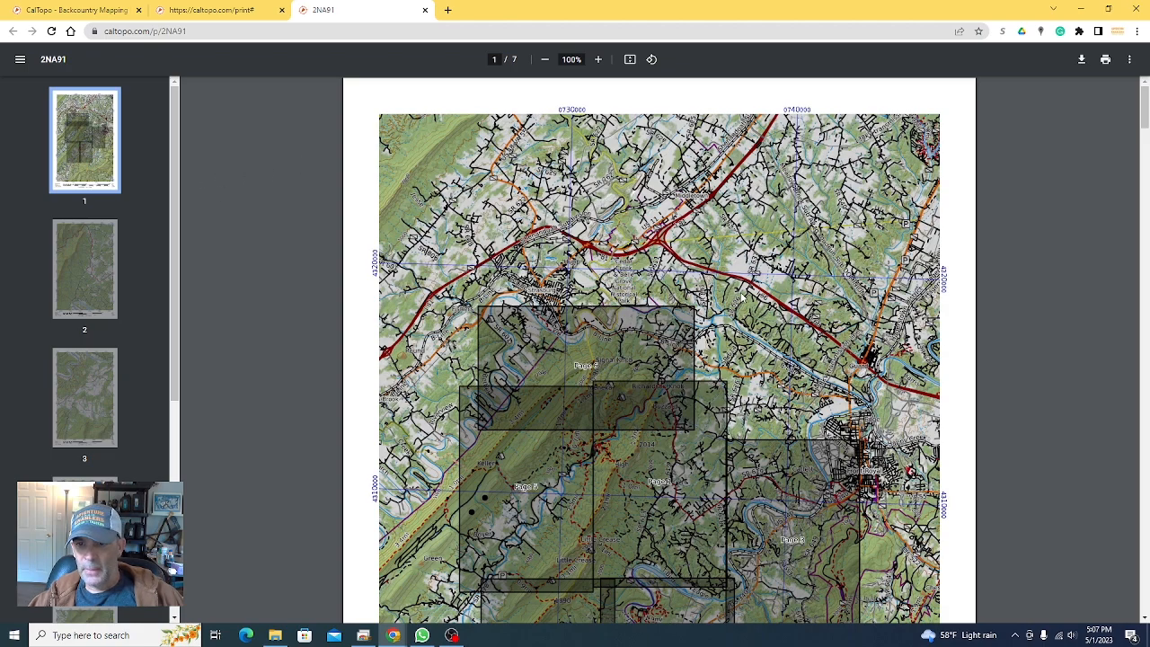
scroll(776, 352, down, 3)
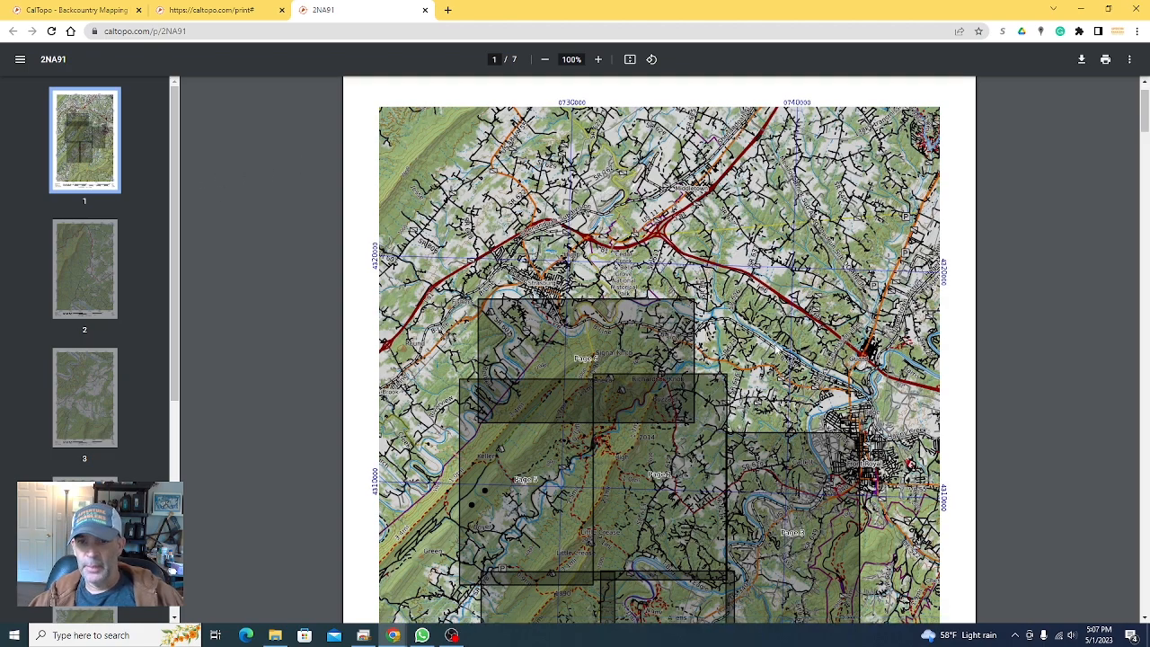
scroll(776, 354, up, 1)
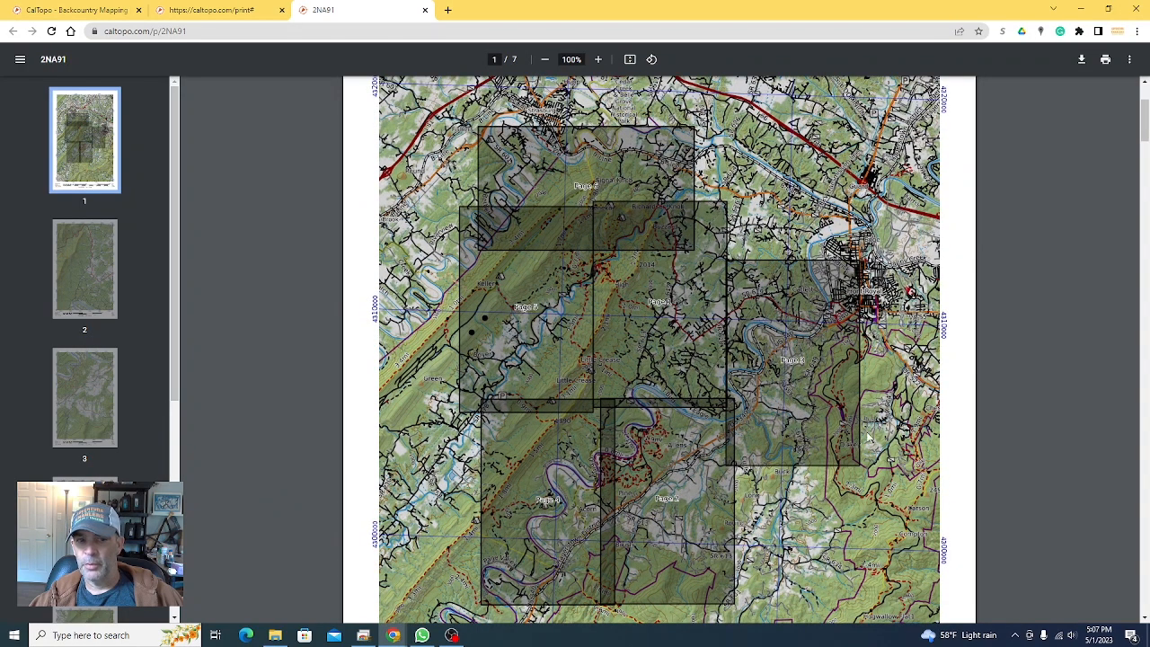
scroll(869, 432, down, 2)
- Examine map page 1/6 in the PDF, checking the checkpoints, no-travel roads, UTM grid, scale bar and declination
click(72, 281)
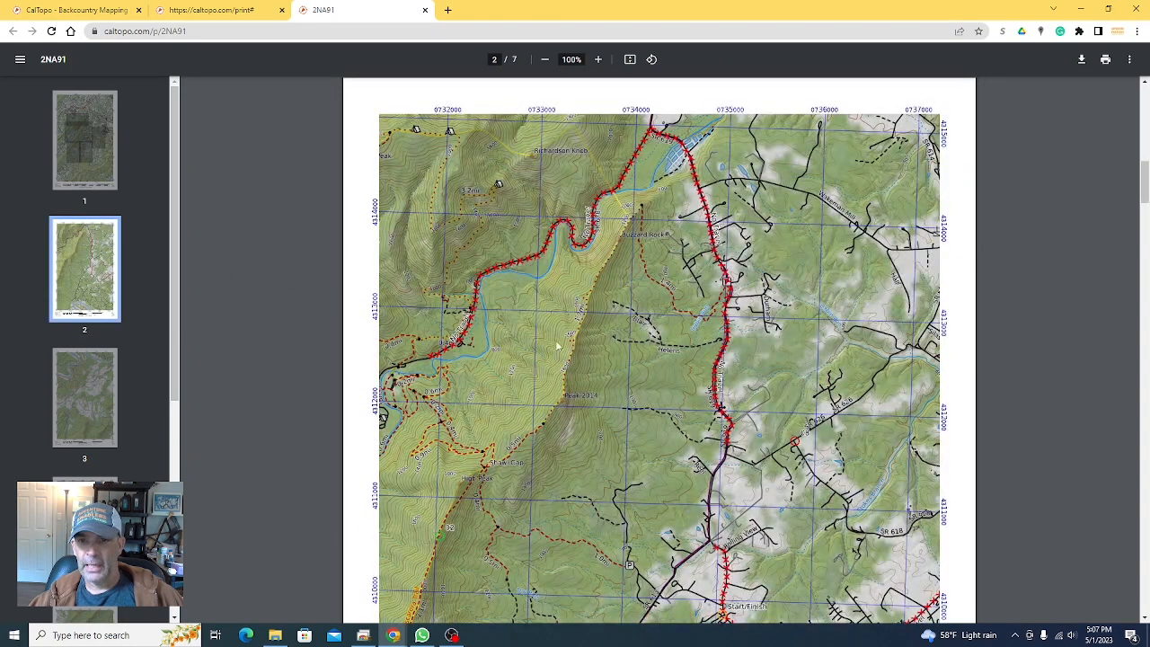
scroll(823, 356, down, 4)
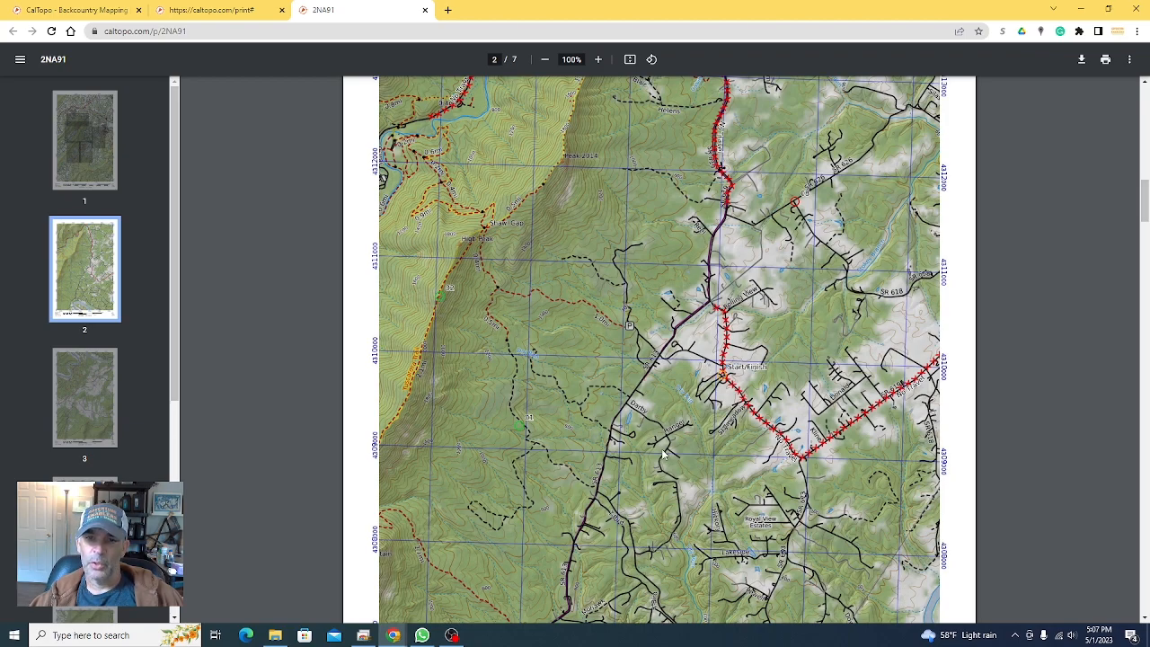
scroll(554, 431, down, 1)
scroll(552, 424, down, 8)
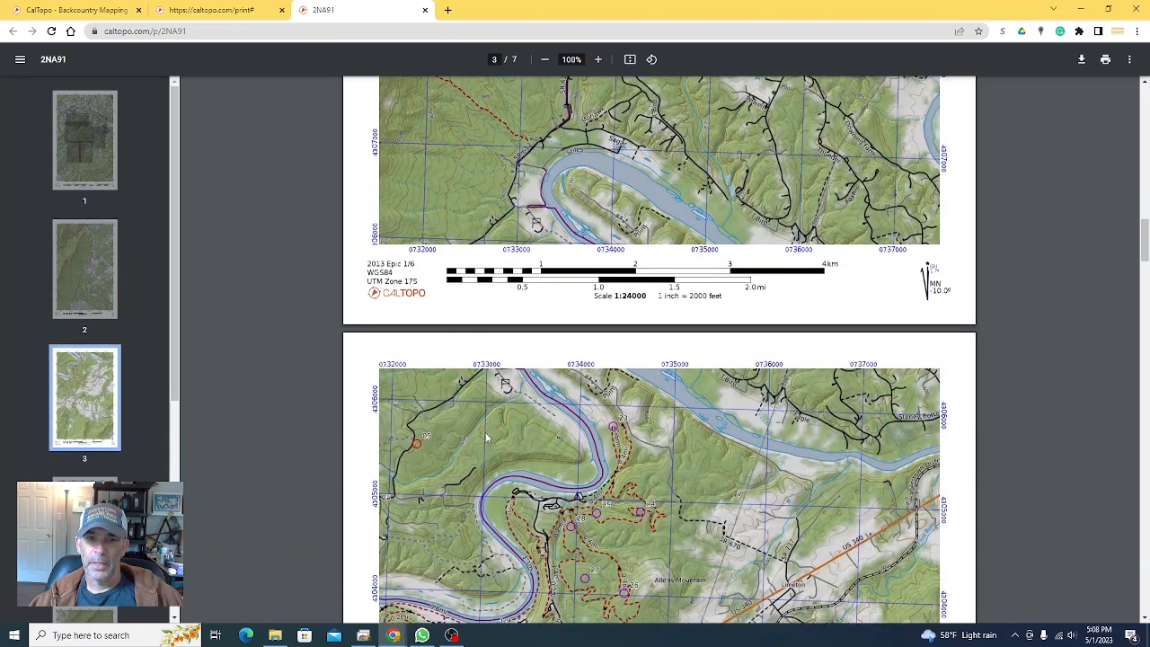
scroll(814, 244, up, 3)
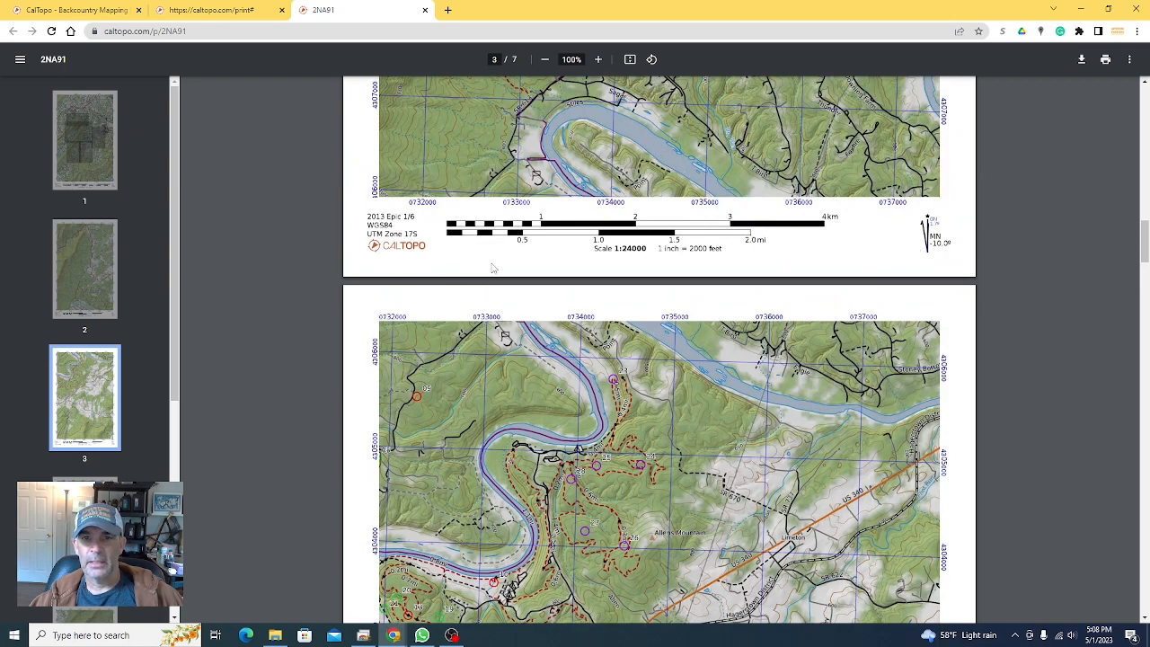
- Review map pages 2/6 to 4/6 in the PDF for course coverage, UTM grid labels and footers, and return to page 3/6
scroll(685, 361, down, 8)
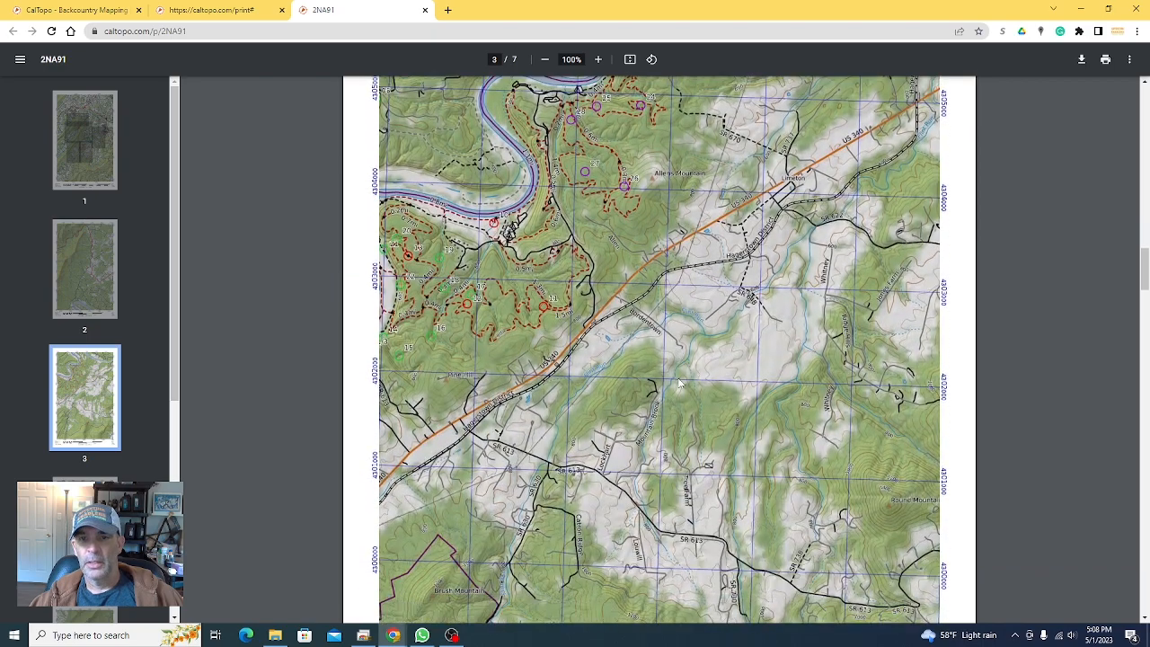
scroll(677, 381, down, 15)
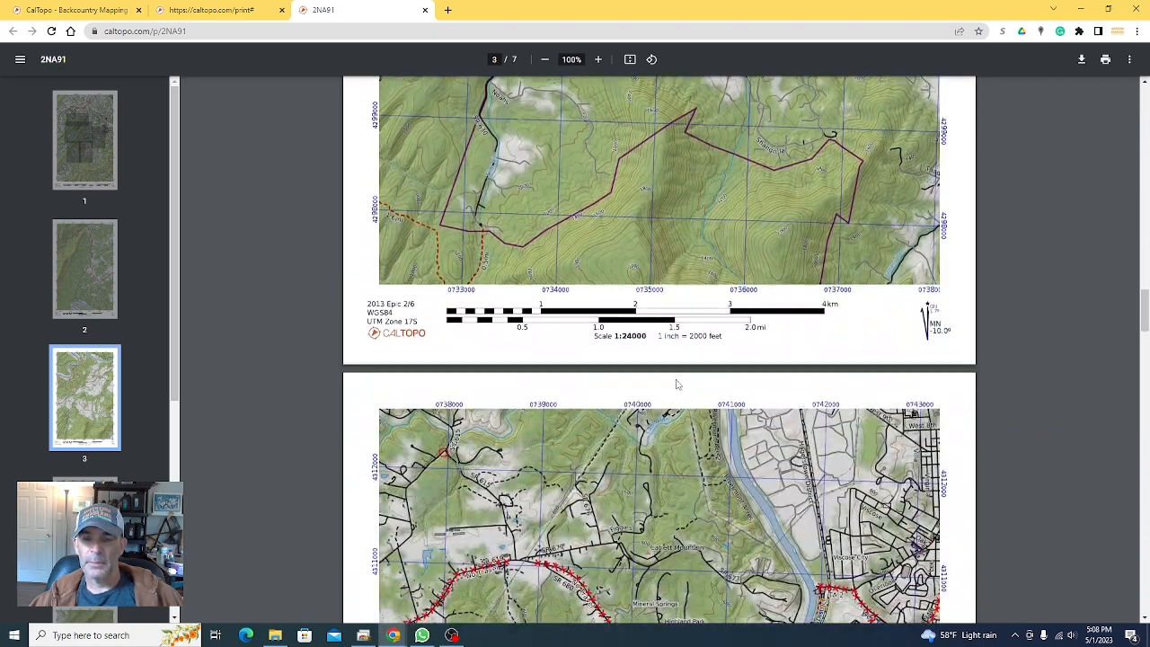
scroll(677, 388, down, 9)
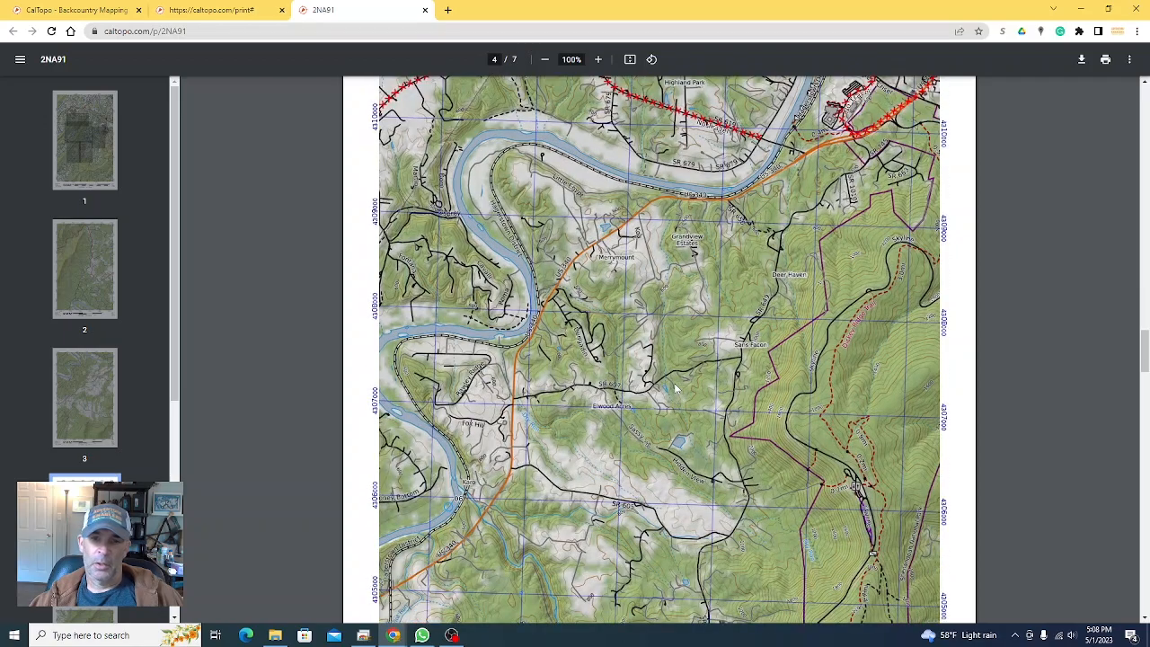
scroll(677, 388, down, 12)
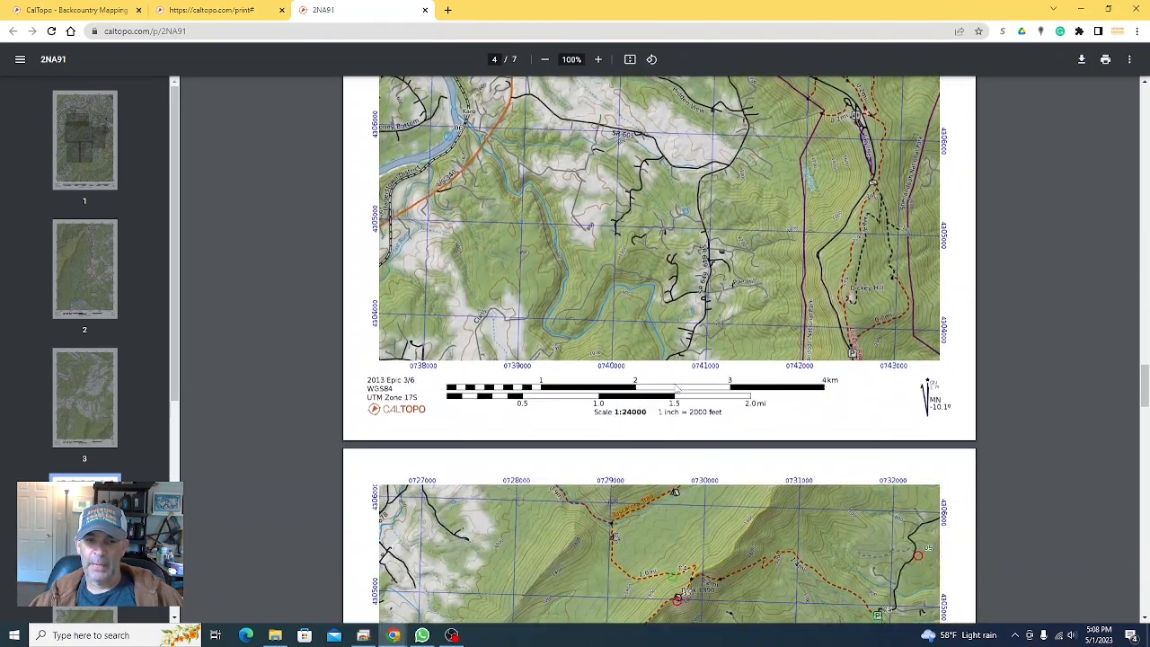
scroll(676, 384, down, 12)
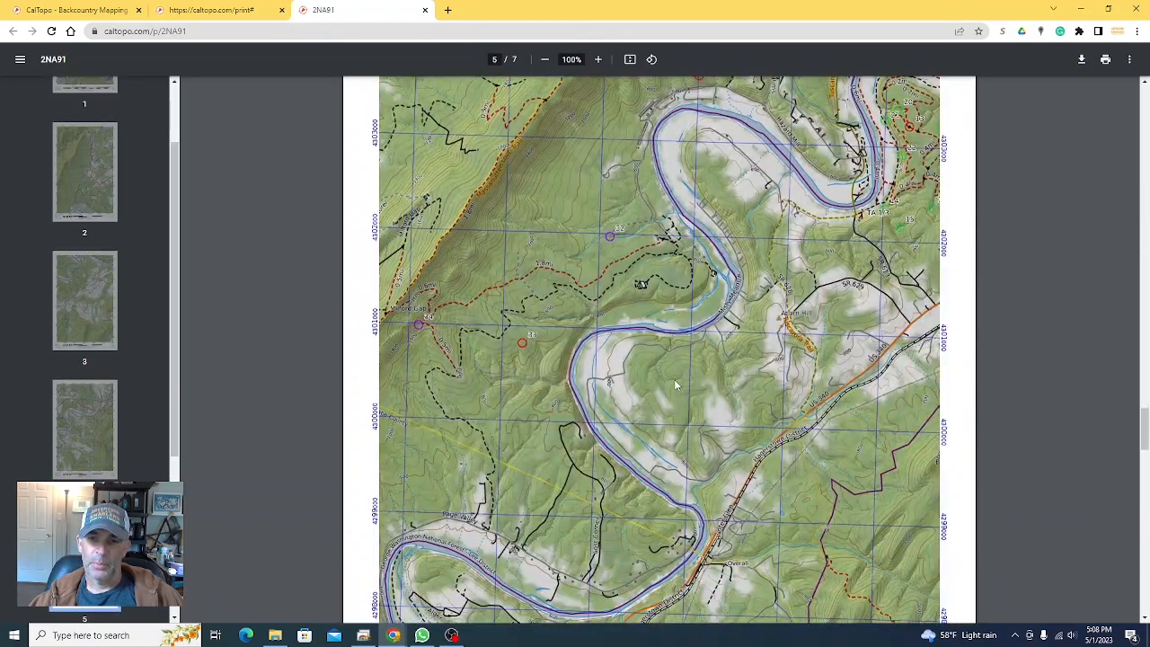
scroll(672, 391, down, 8)
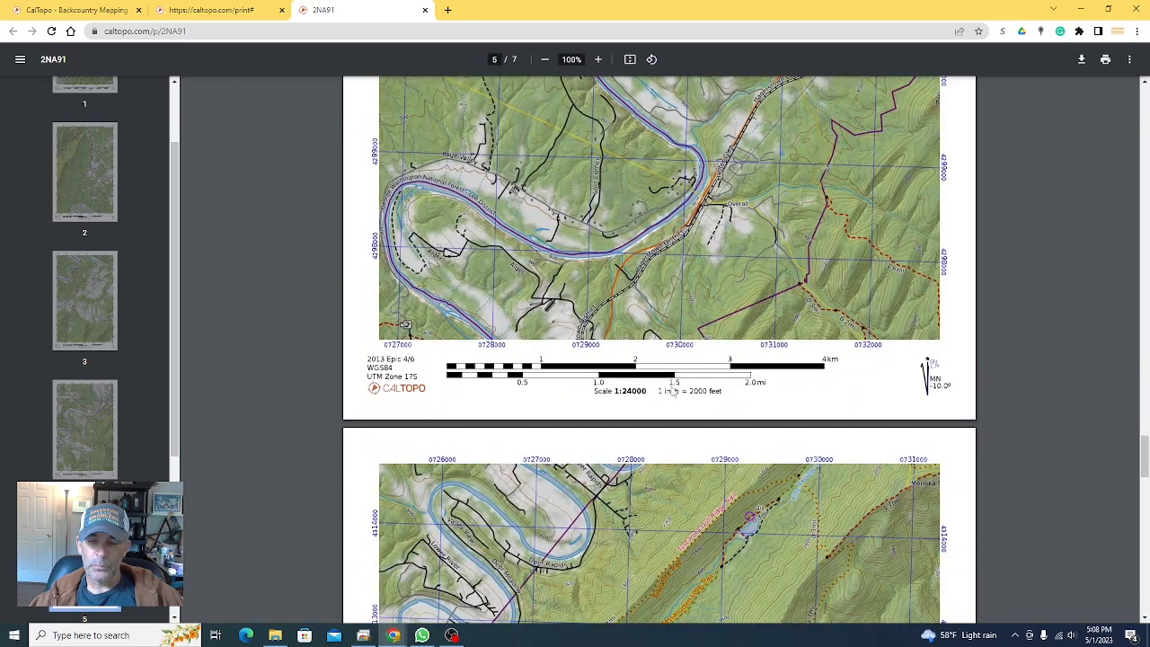
scroll(671, 392, up, 20)
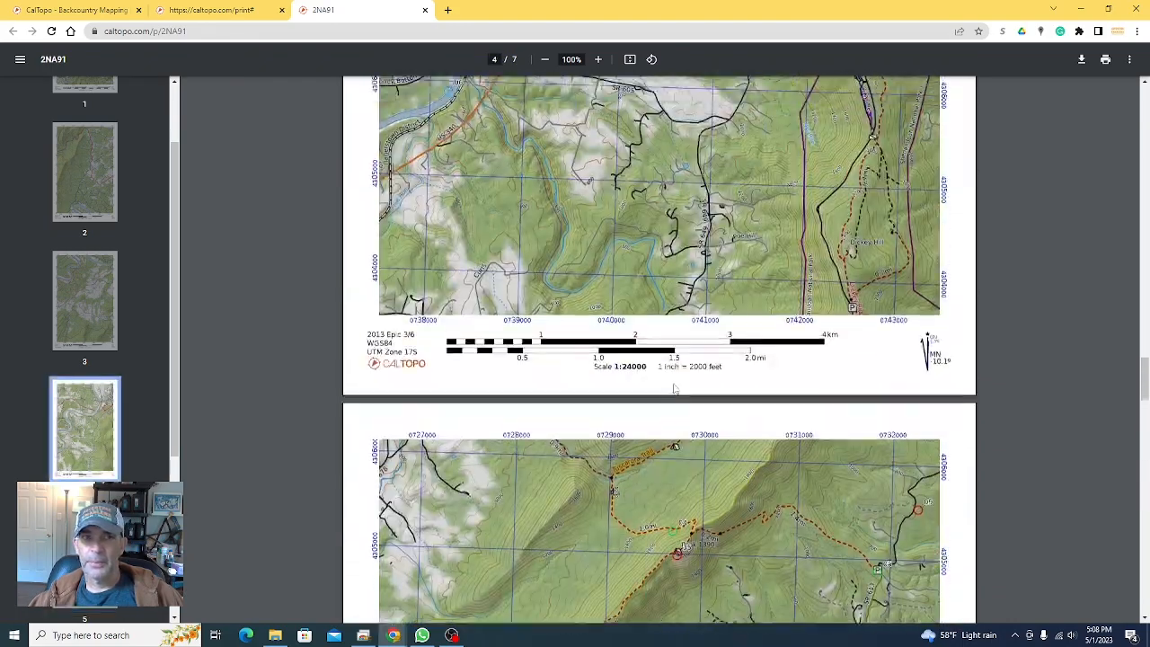
scroll(674, 388, up, 10)
scroll(672, 391, up, 9)
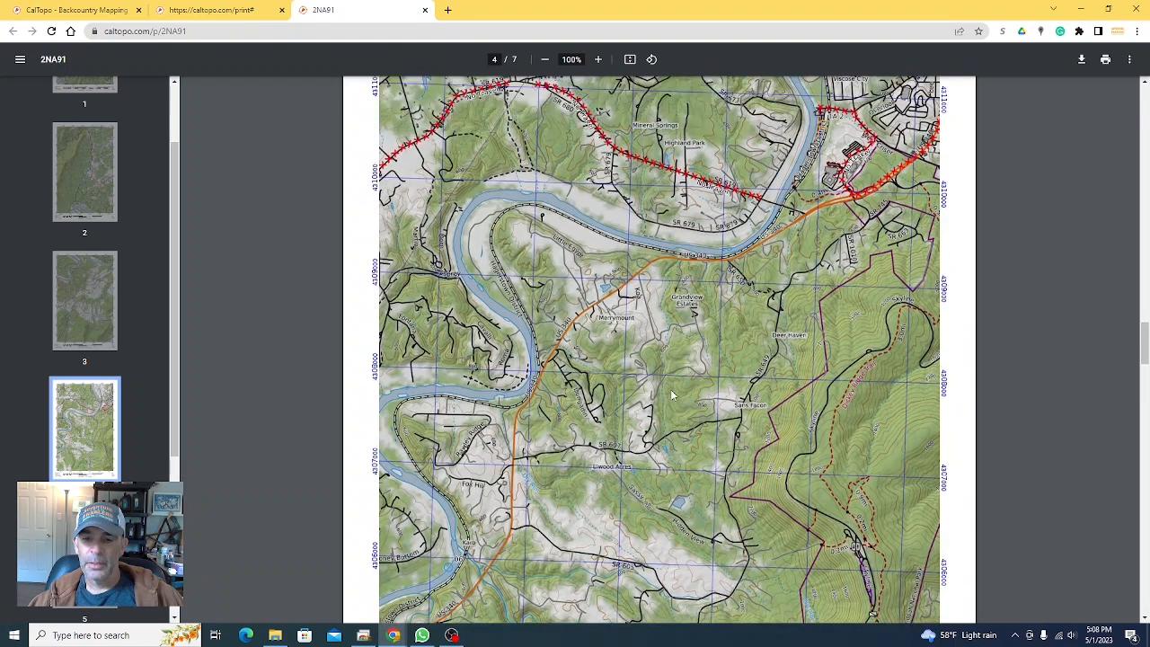